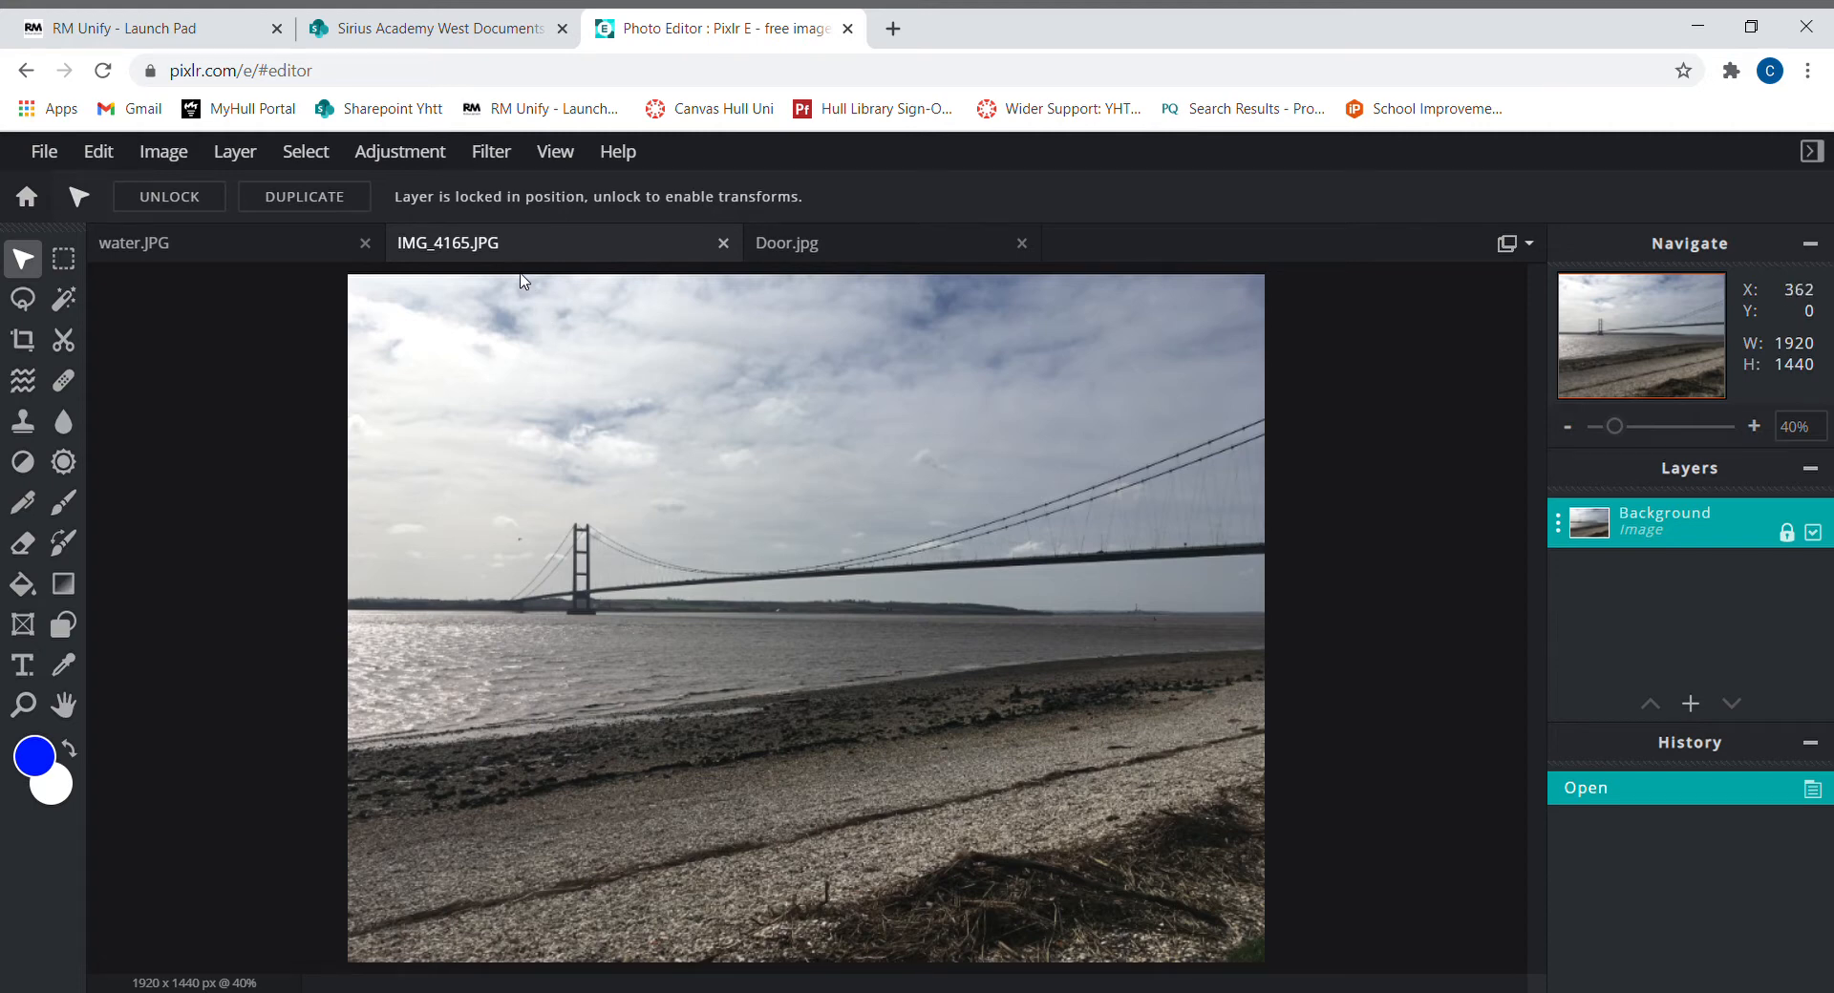
Look through the three open images: water.JPG, Door.jpg and IMG_4165.JPG
click(252, 247)
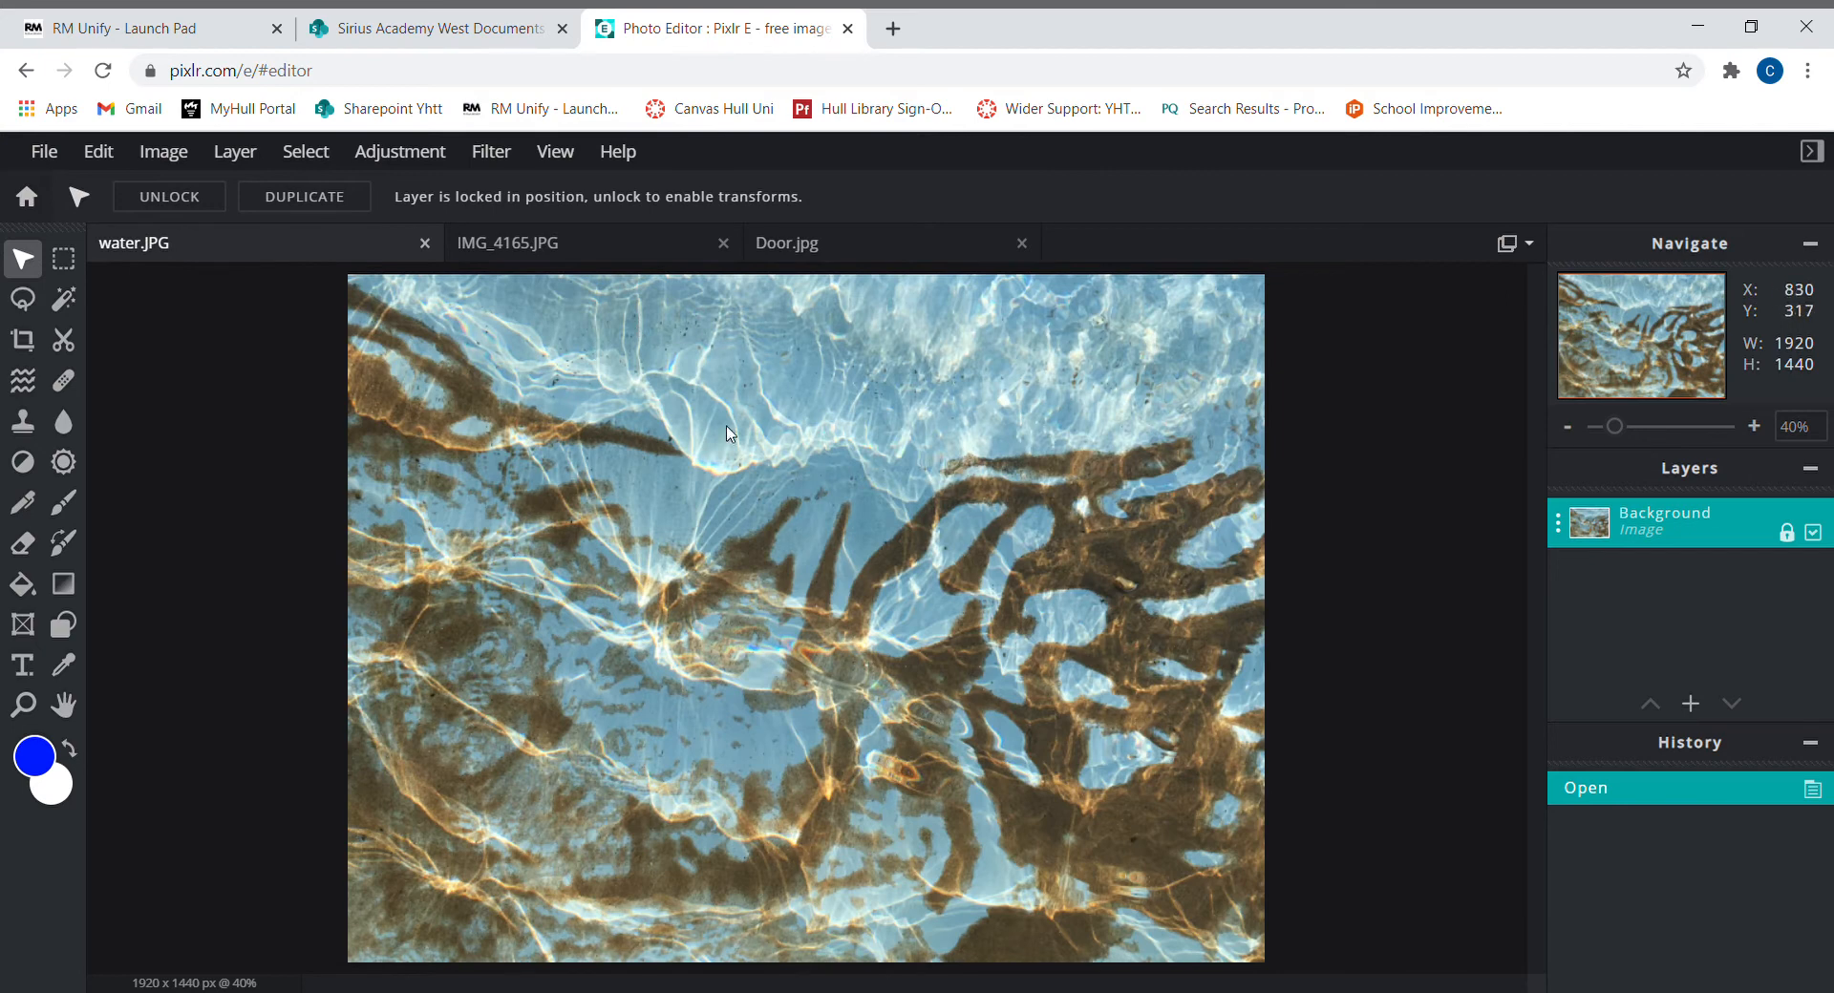
click(800, 250)
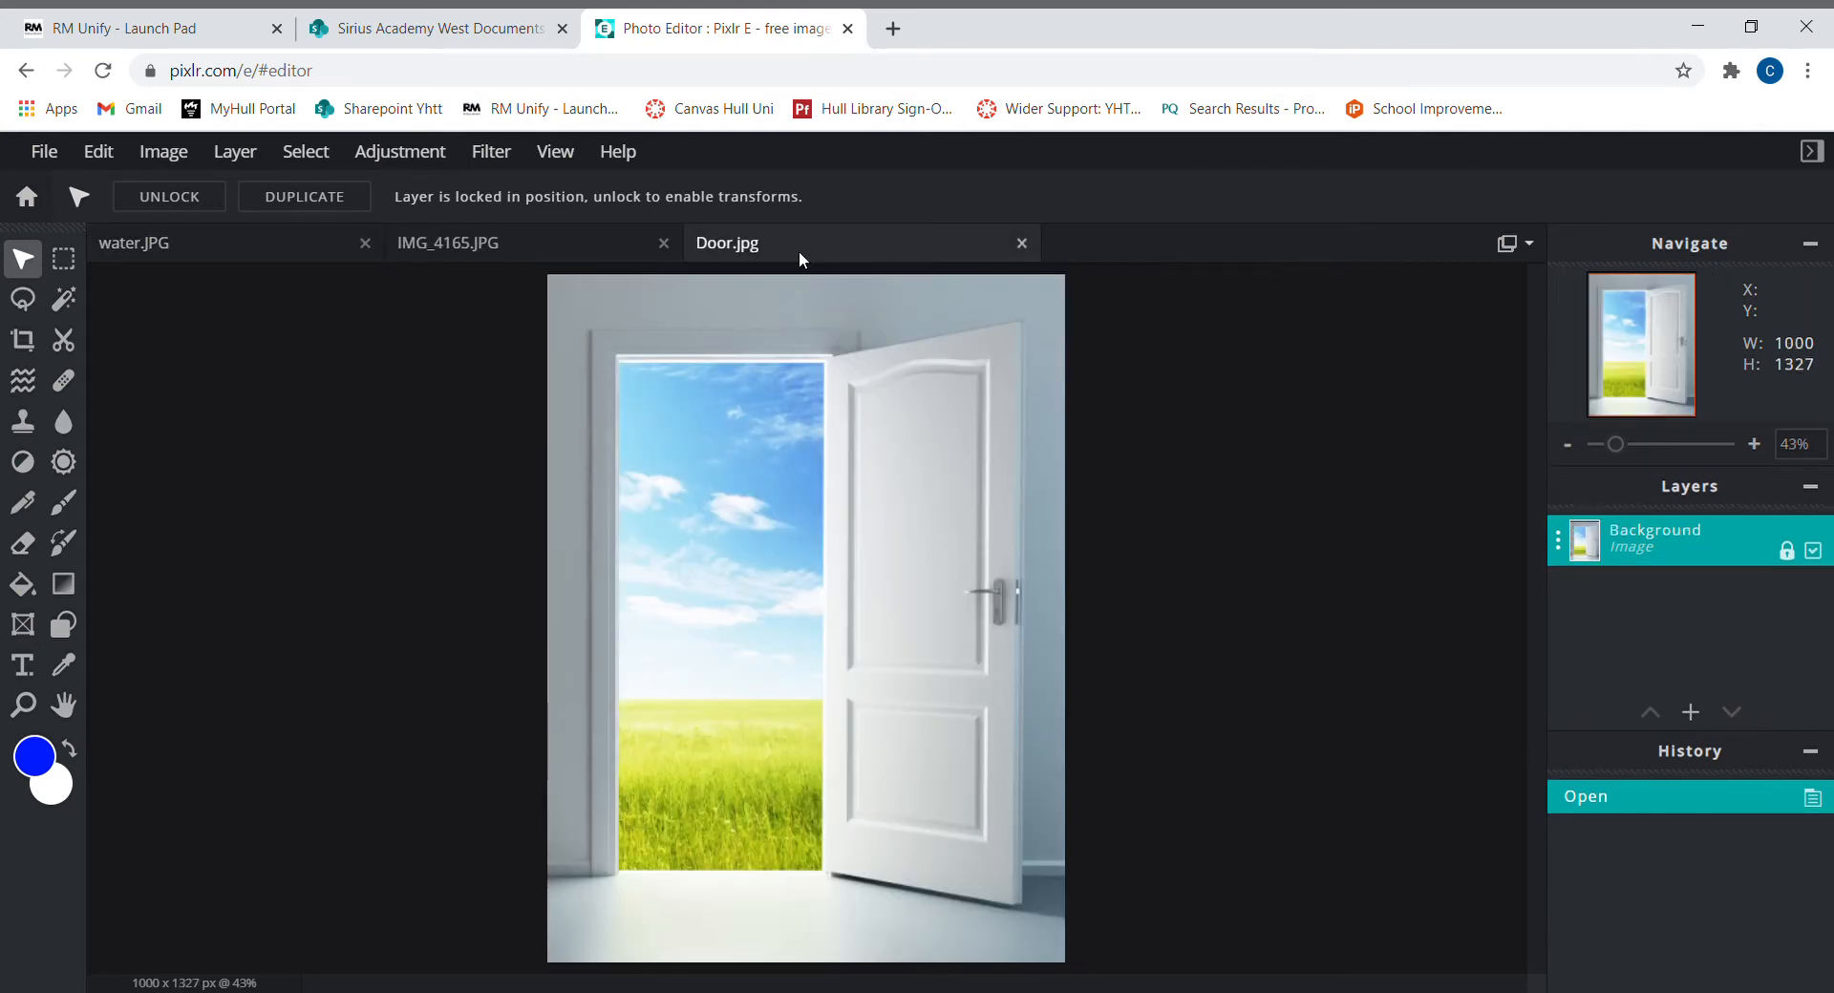
click(518, 247)
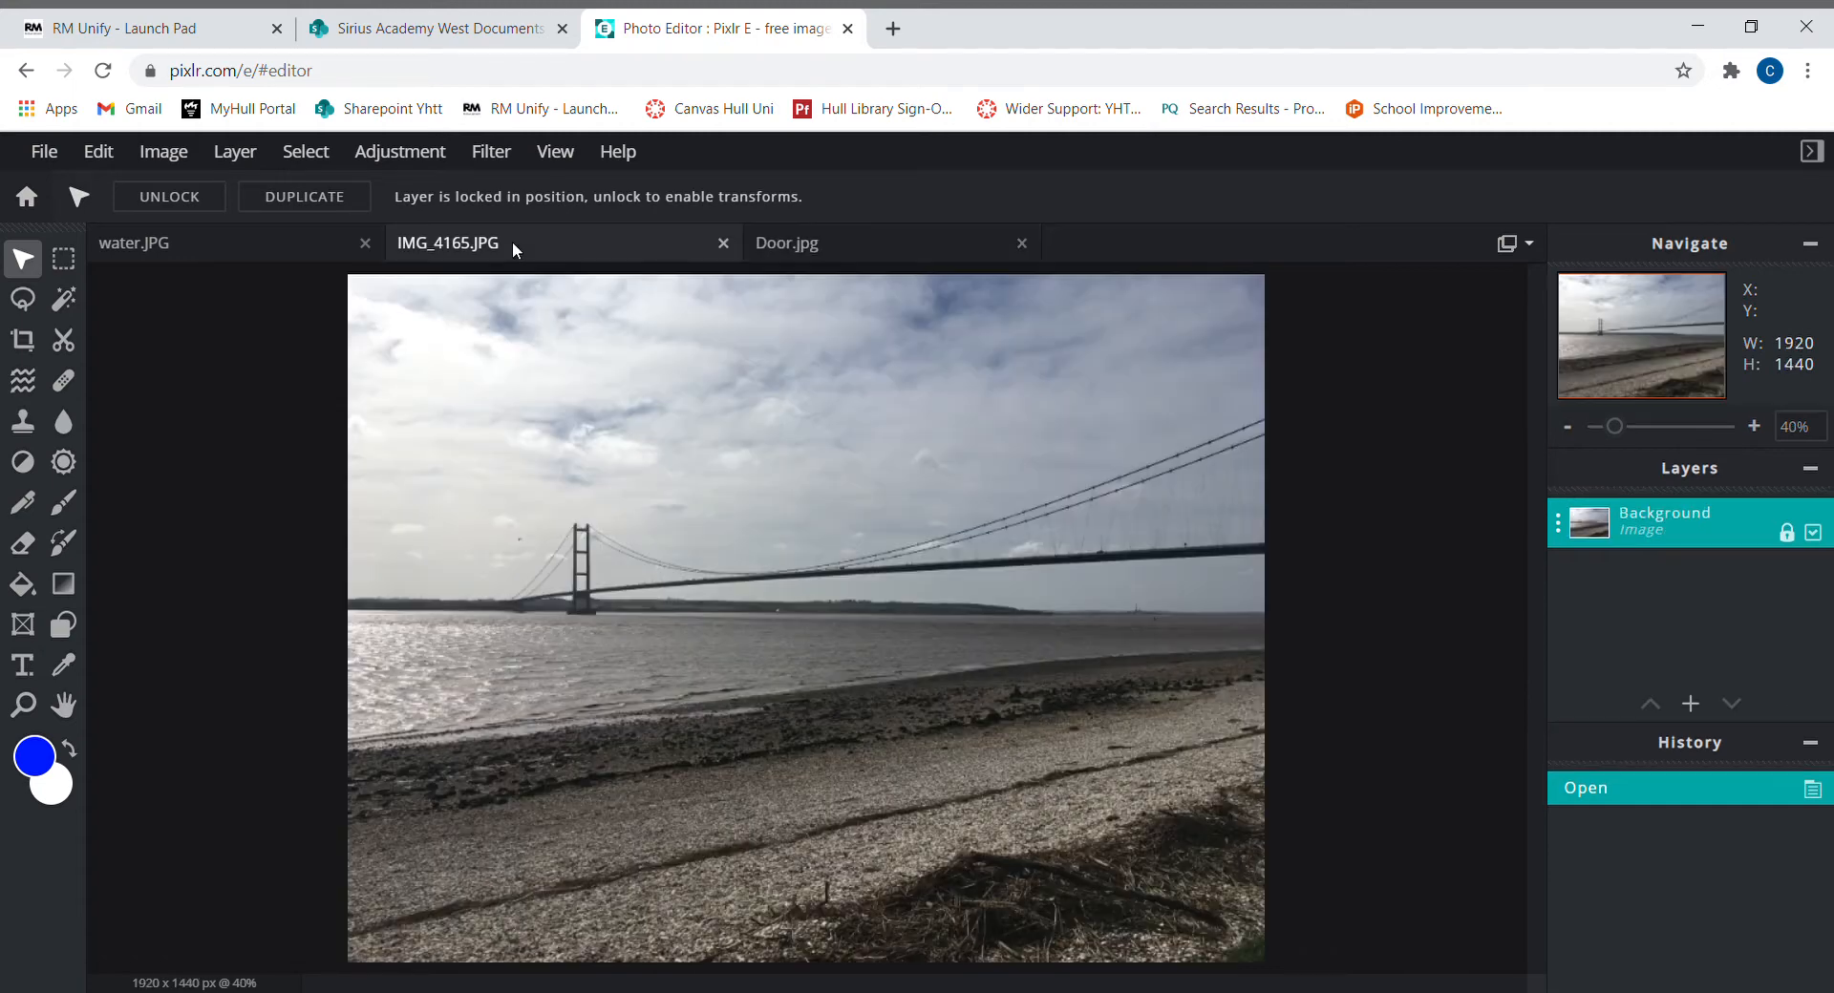
Copy the water.JPG image and paste it as a new layer over the bridge photo in IMG_4165.JPG
click(244, 247)
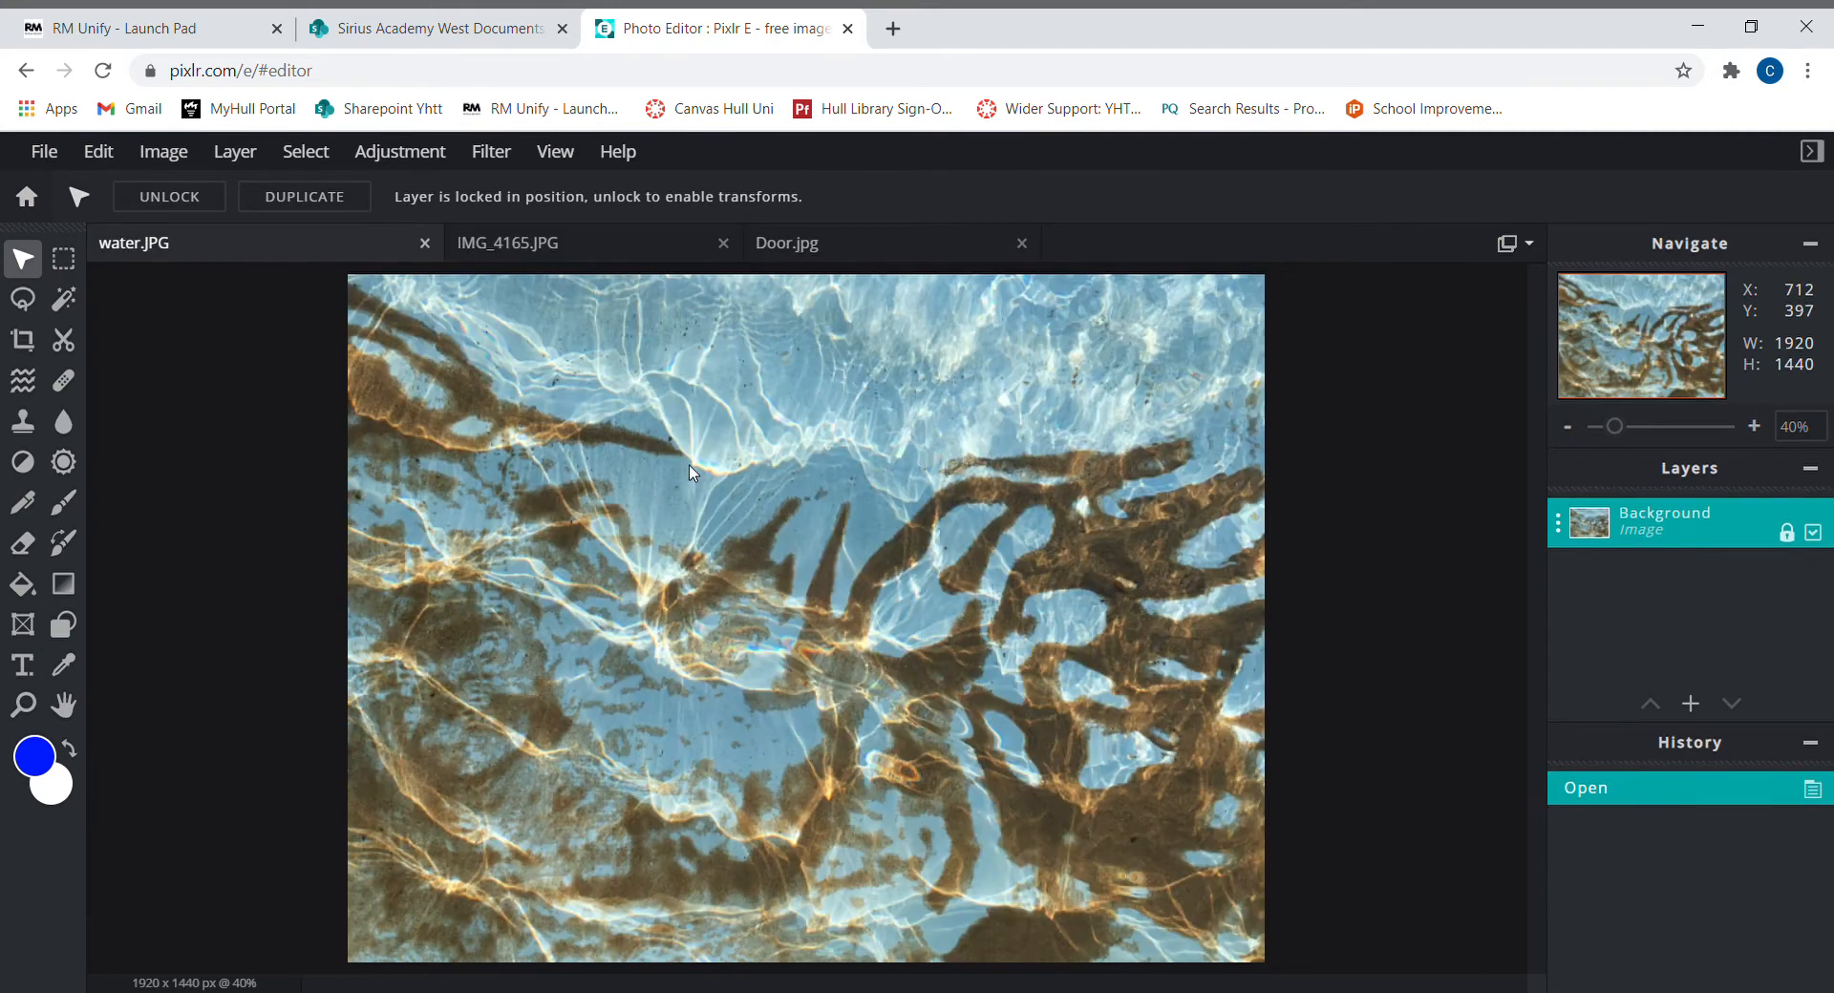
key(ctrl+c)
click(484, 246)
key(ctrl+v)
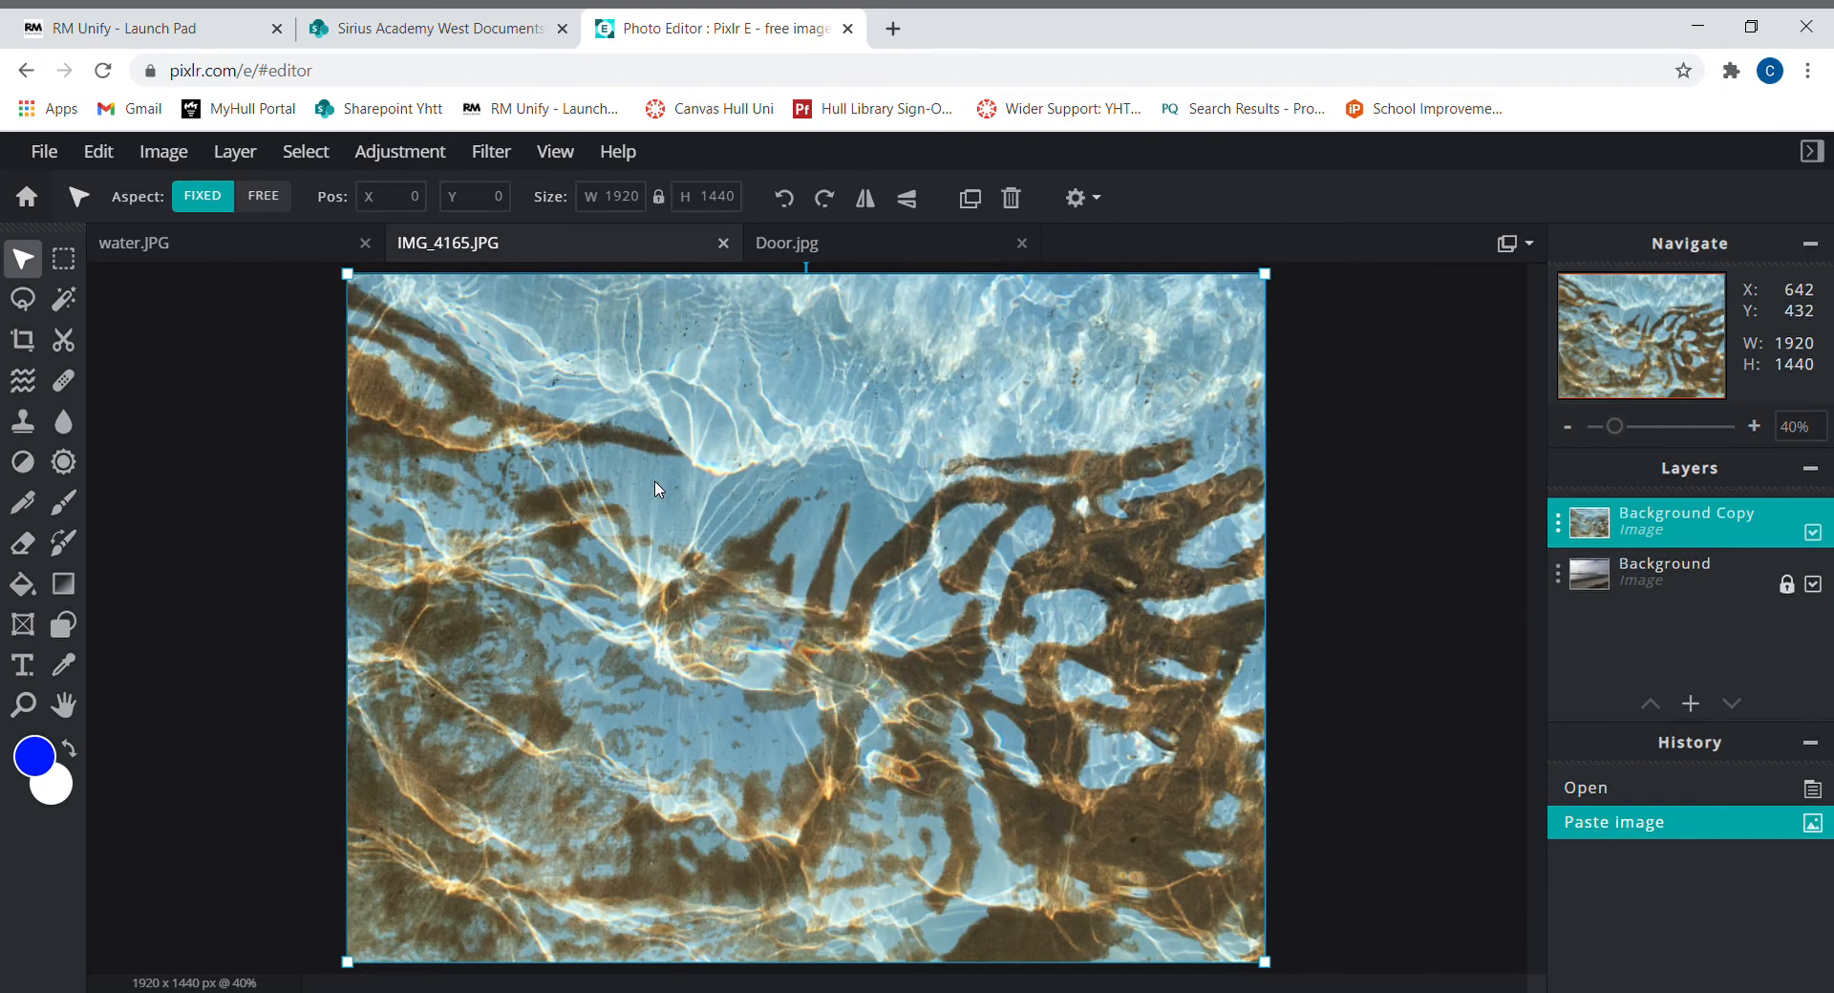
Move the pasted water layer straight up to about Y -240, uncovering the lower strip of the beach
click(1629, 570)
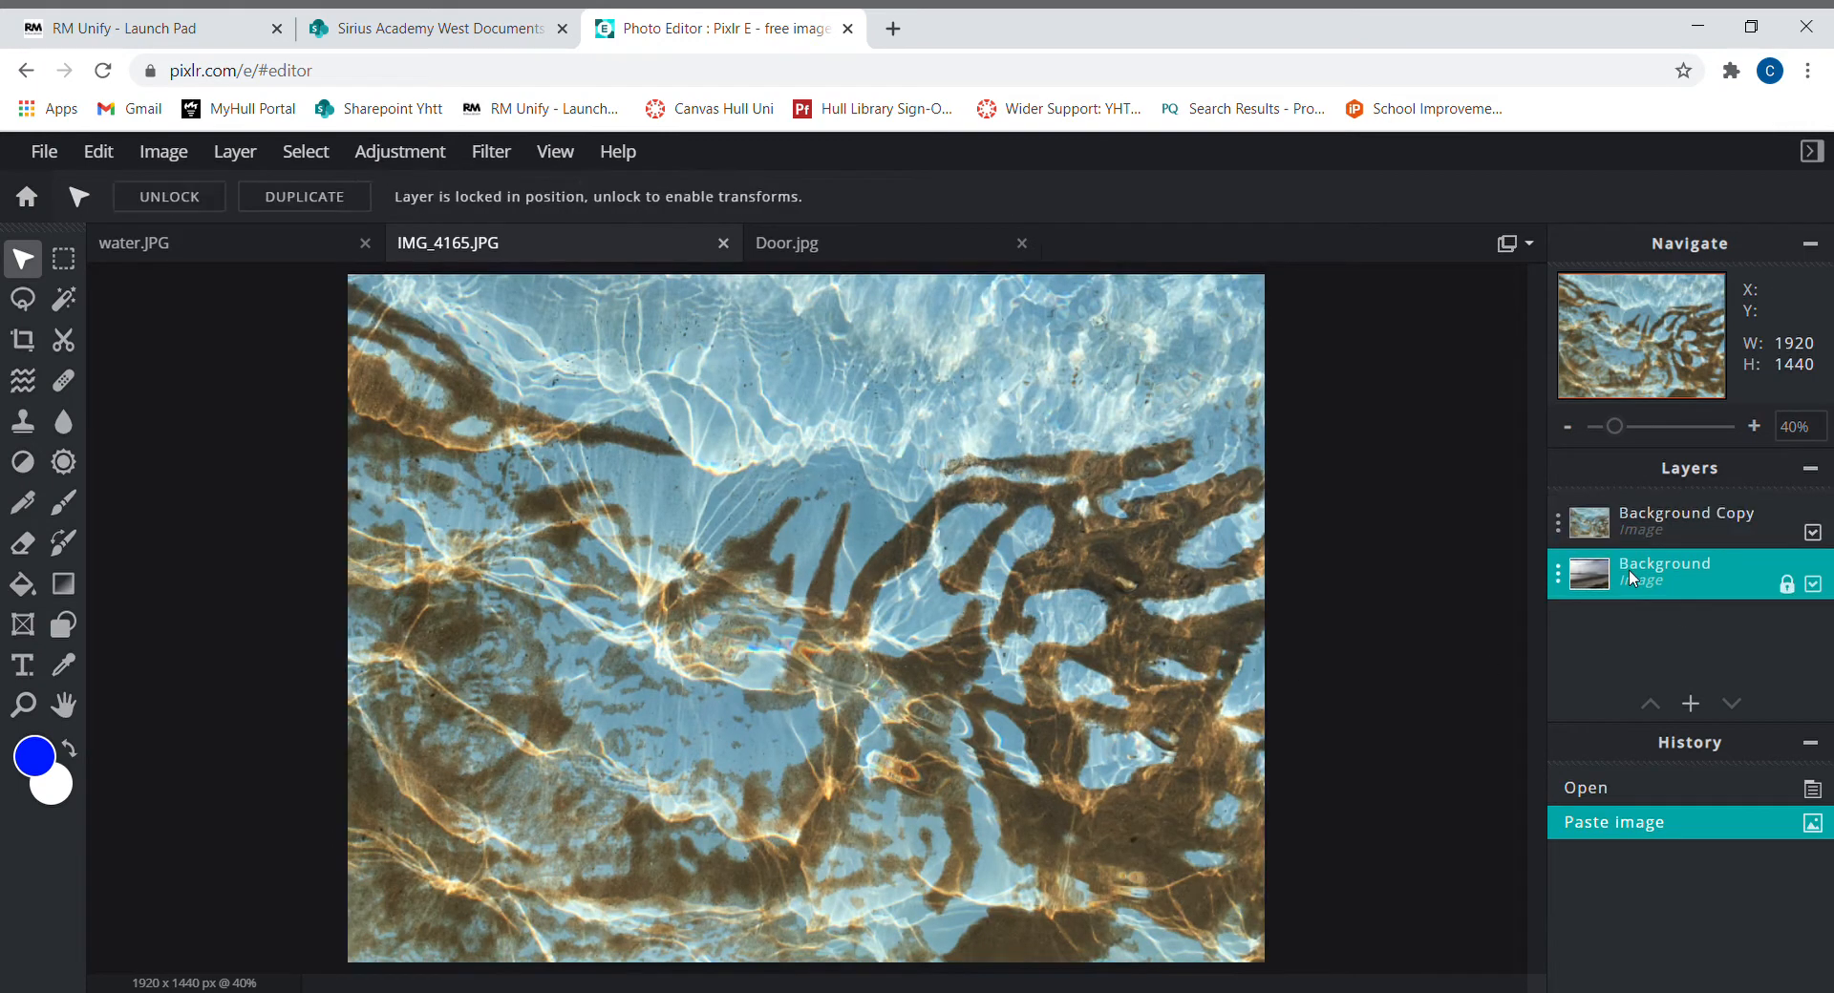
click(1630, 535)
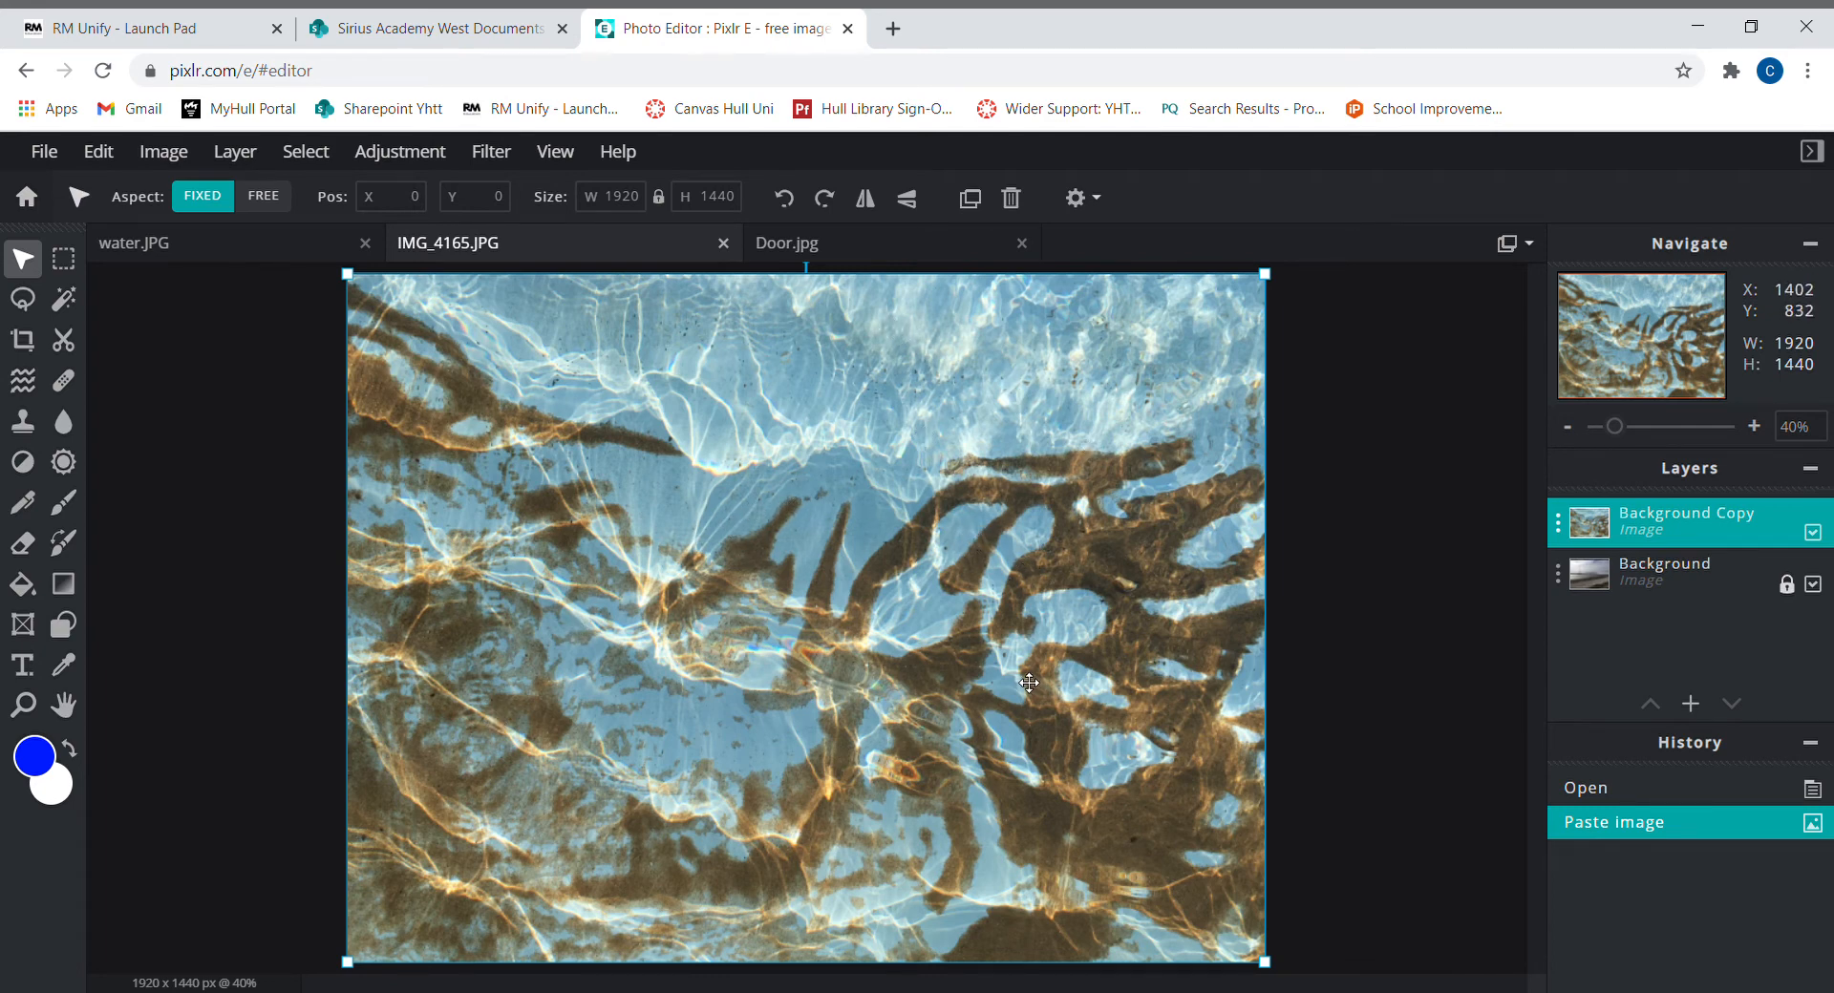
drag(800, 614, 800, 502)
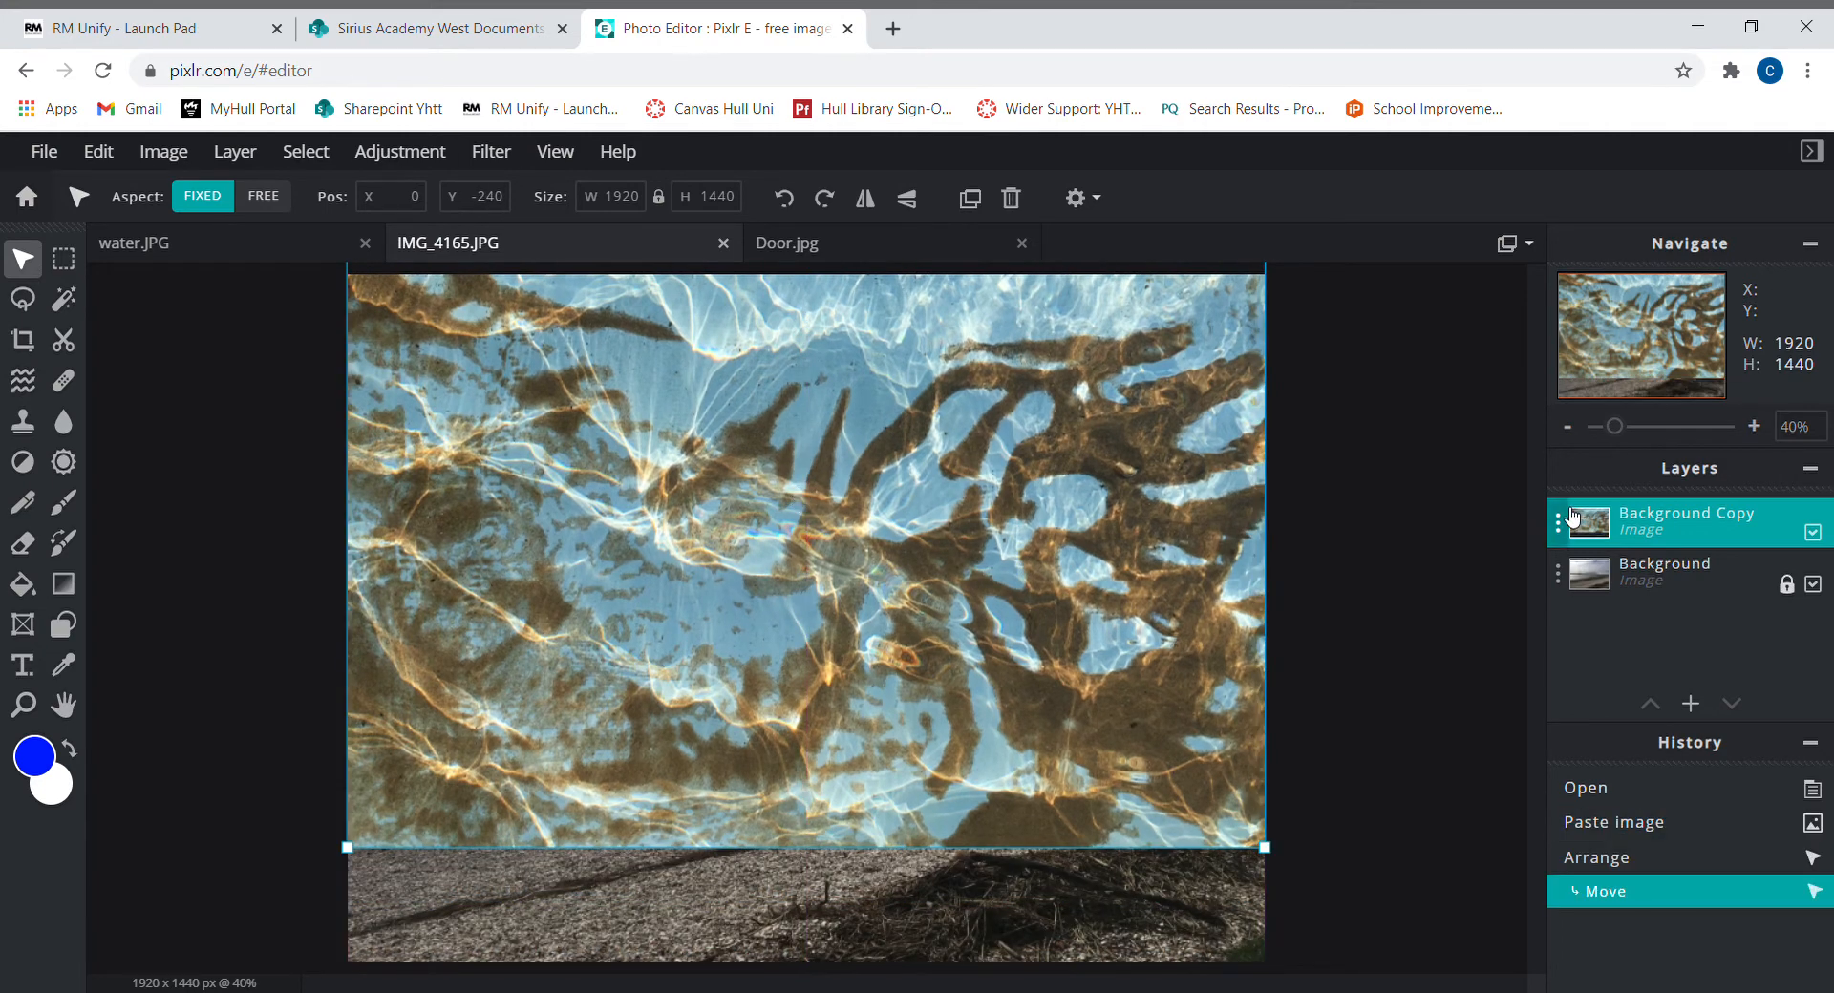
Preview the blend modes from Multiply through Alpha on the water layer and settle on Luminosity
click(1557, 521)
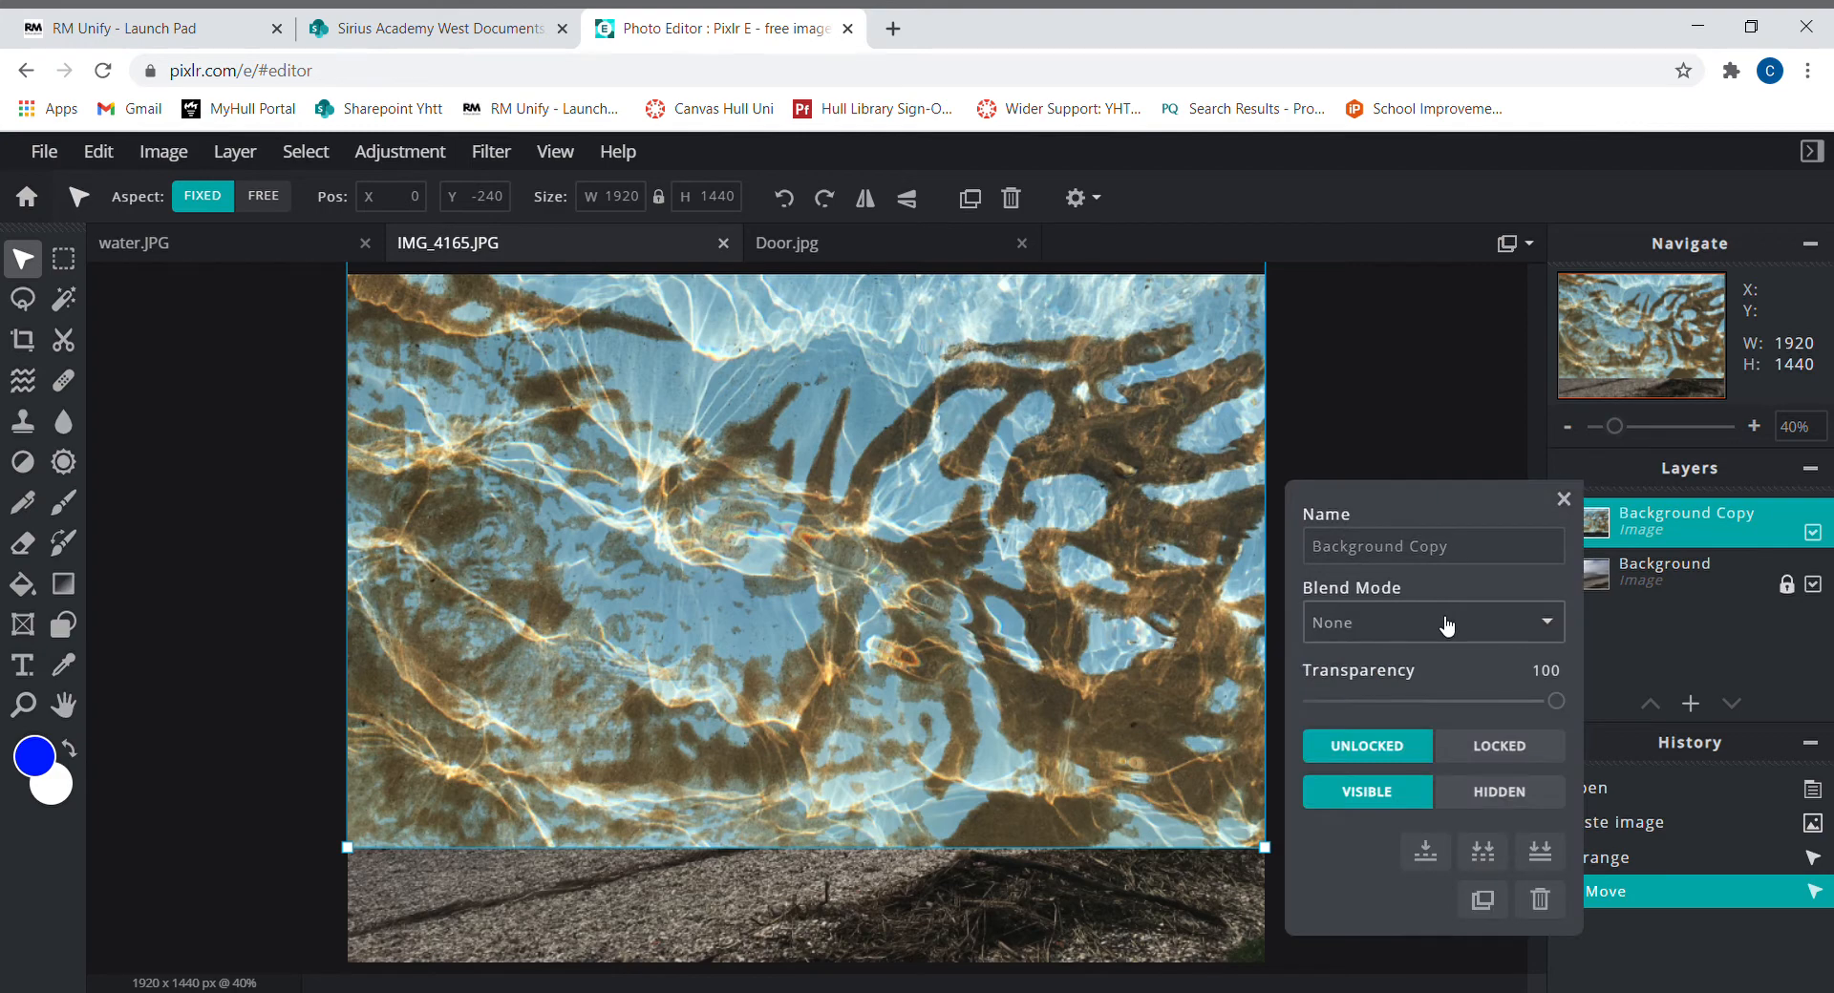
click(1377, 254)
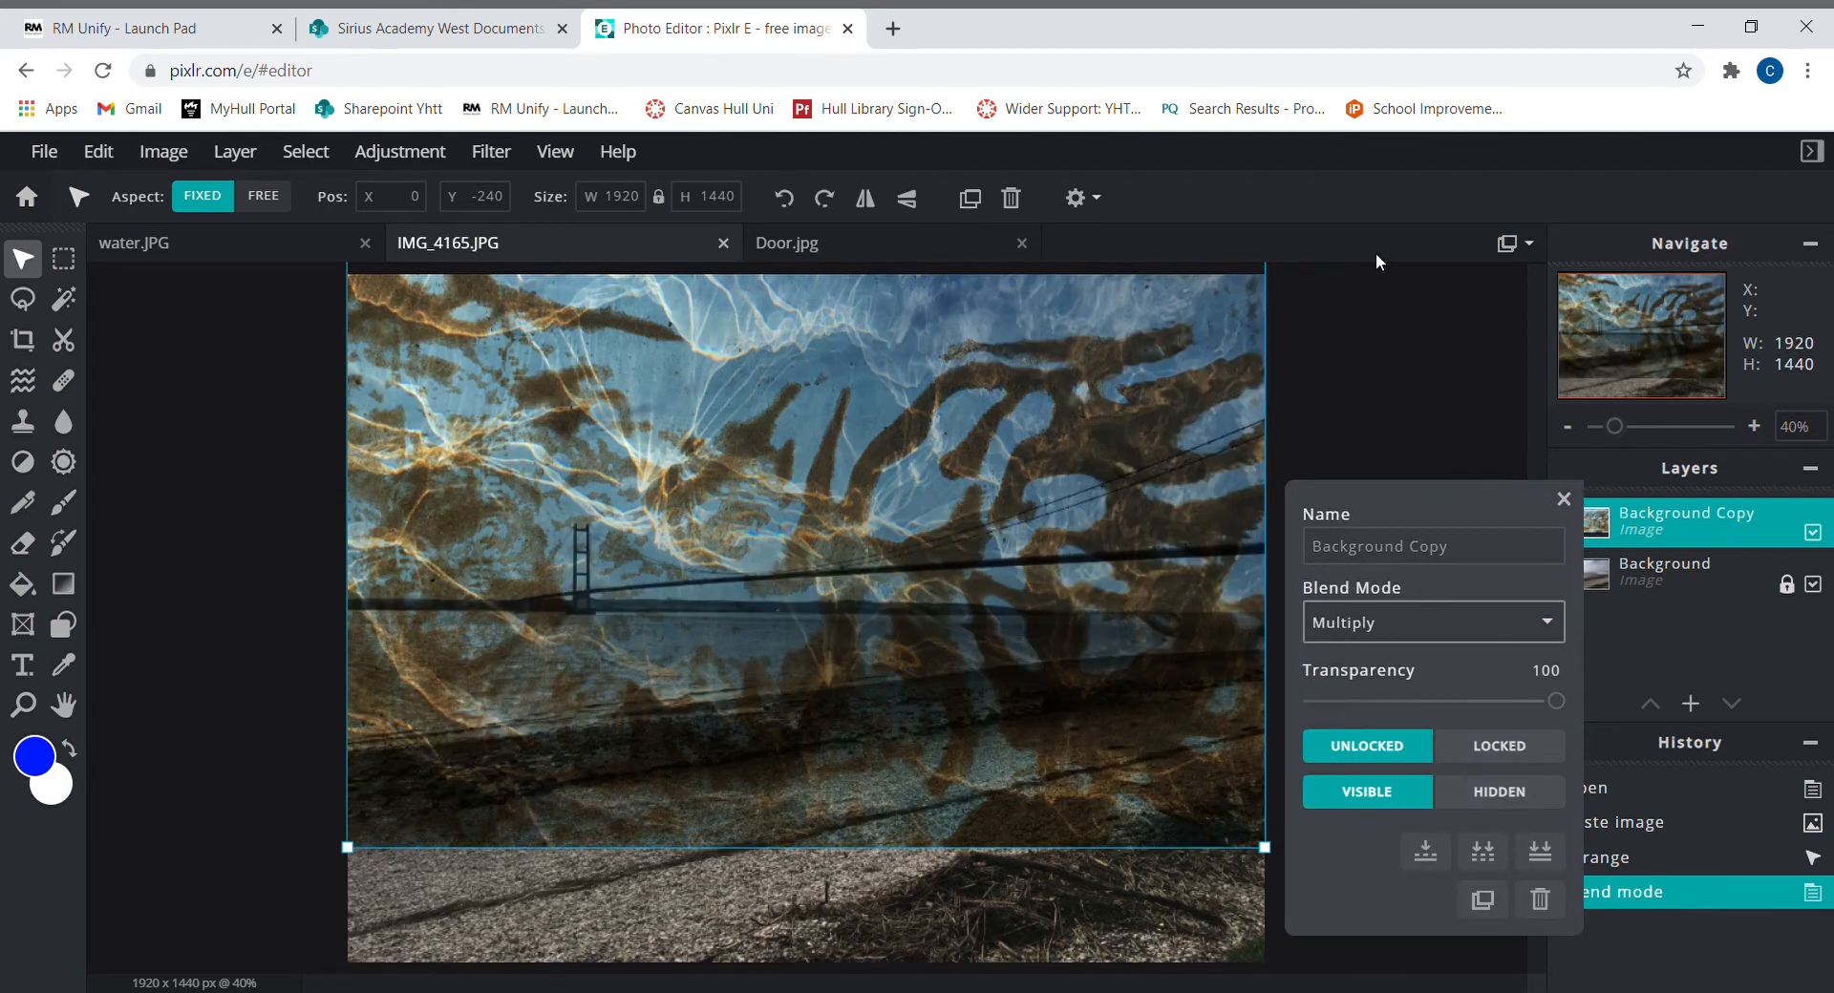
key(Down)
key(Down)
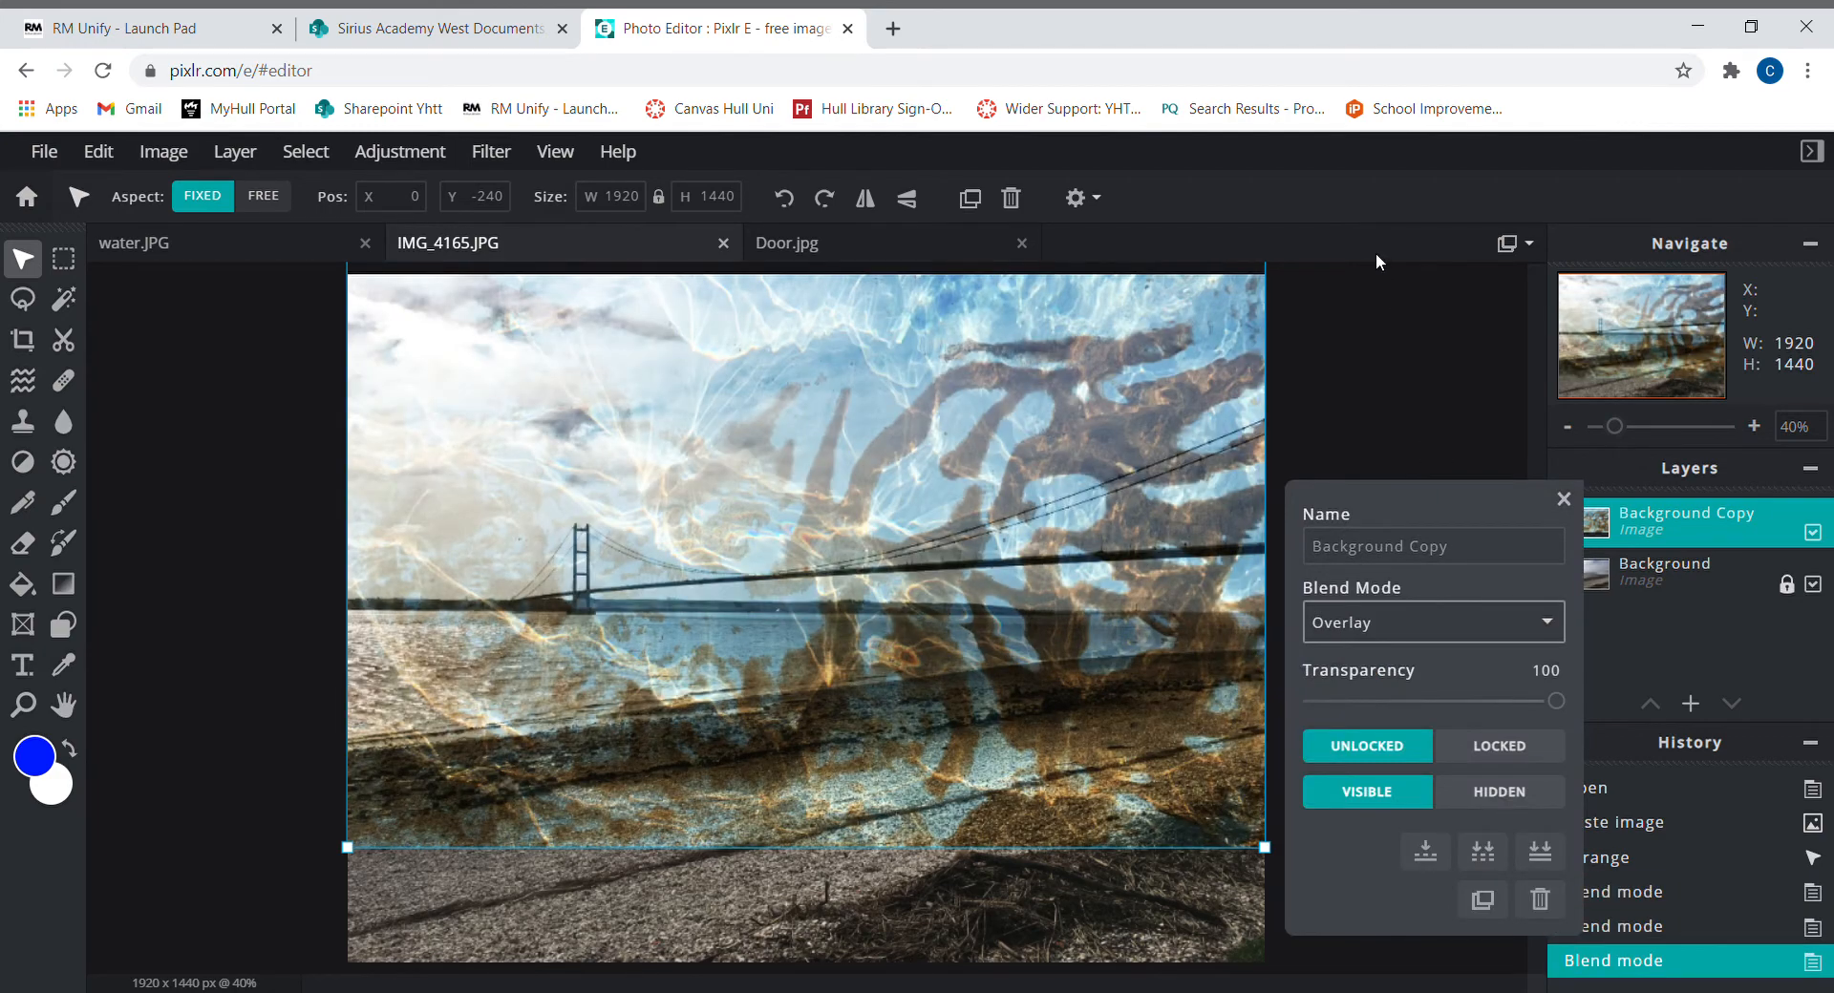
key(Down)
key(Down)
key(Down)
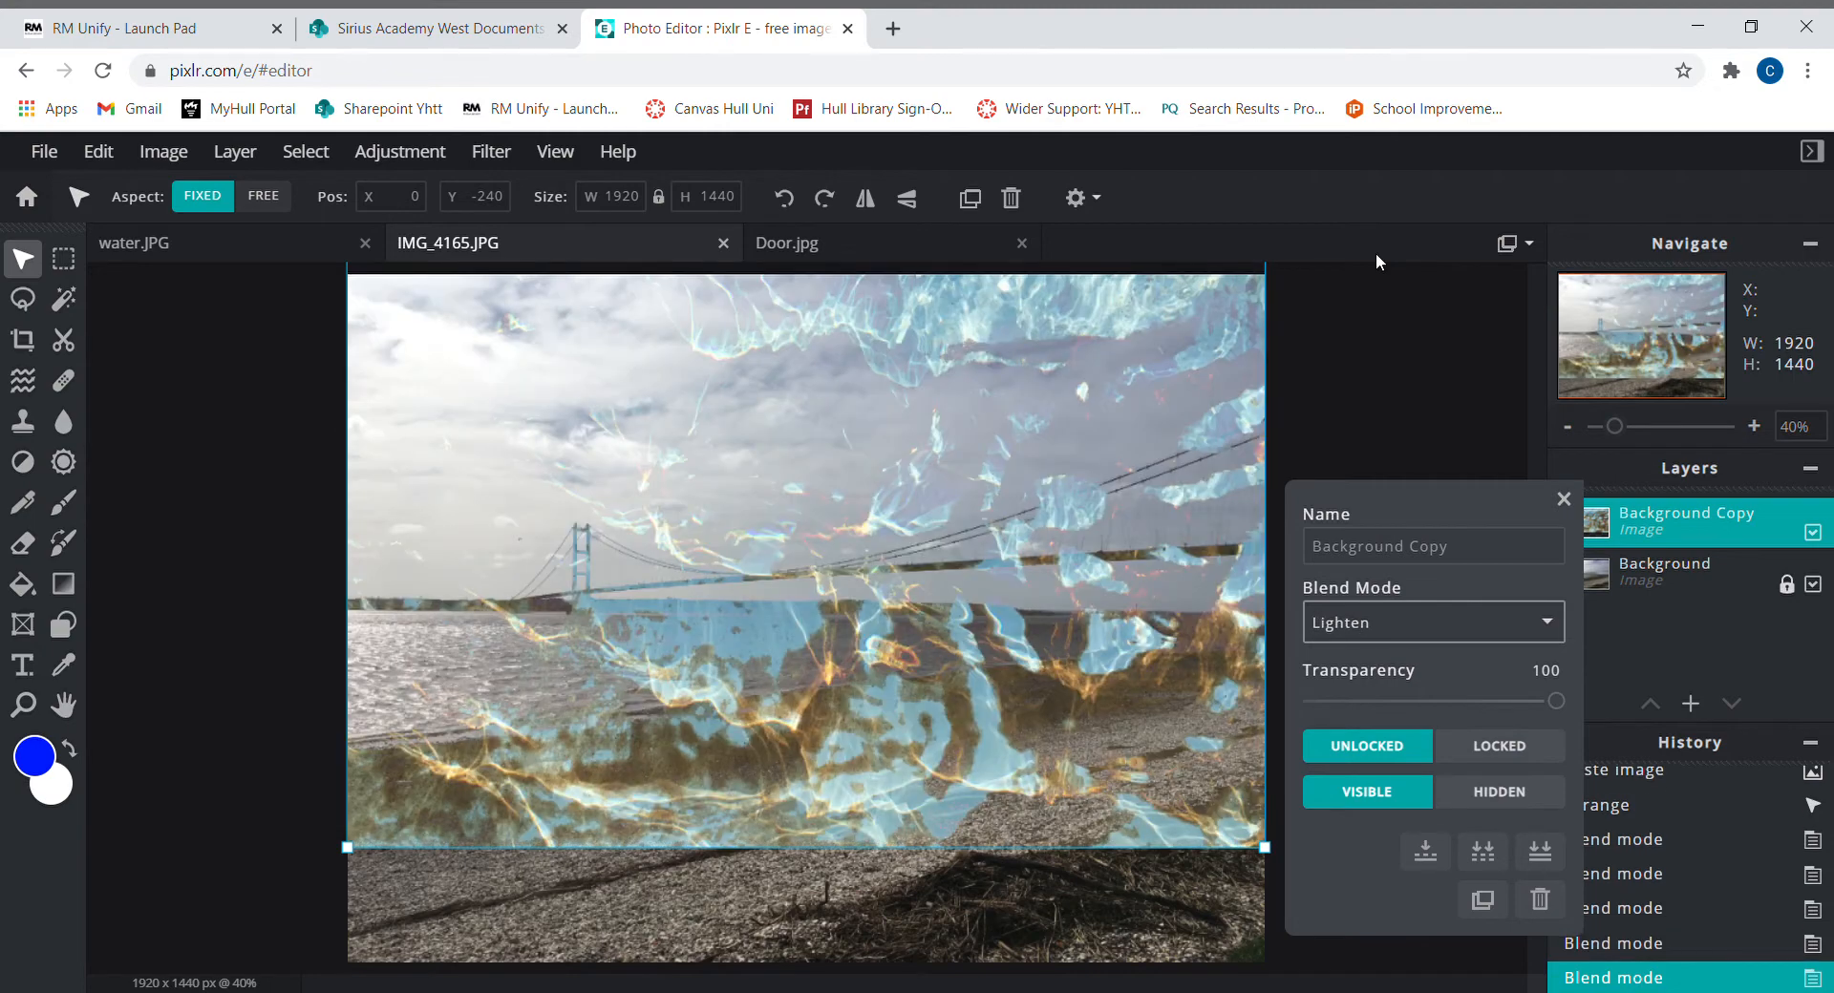
key(Down)
key(Down)
key(Down)
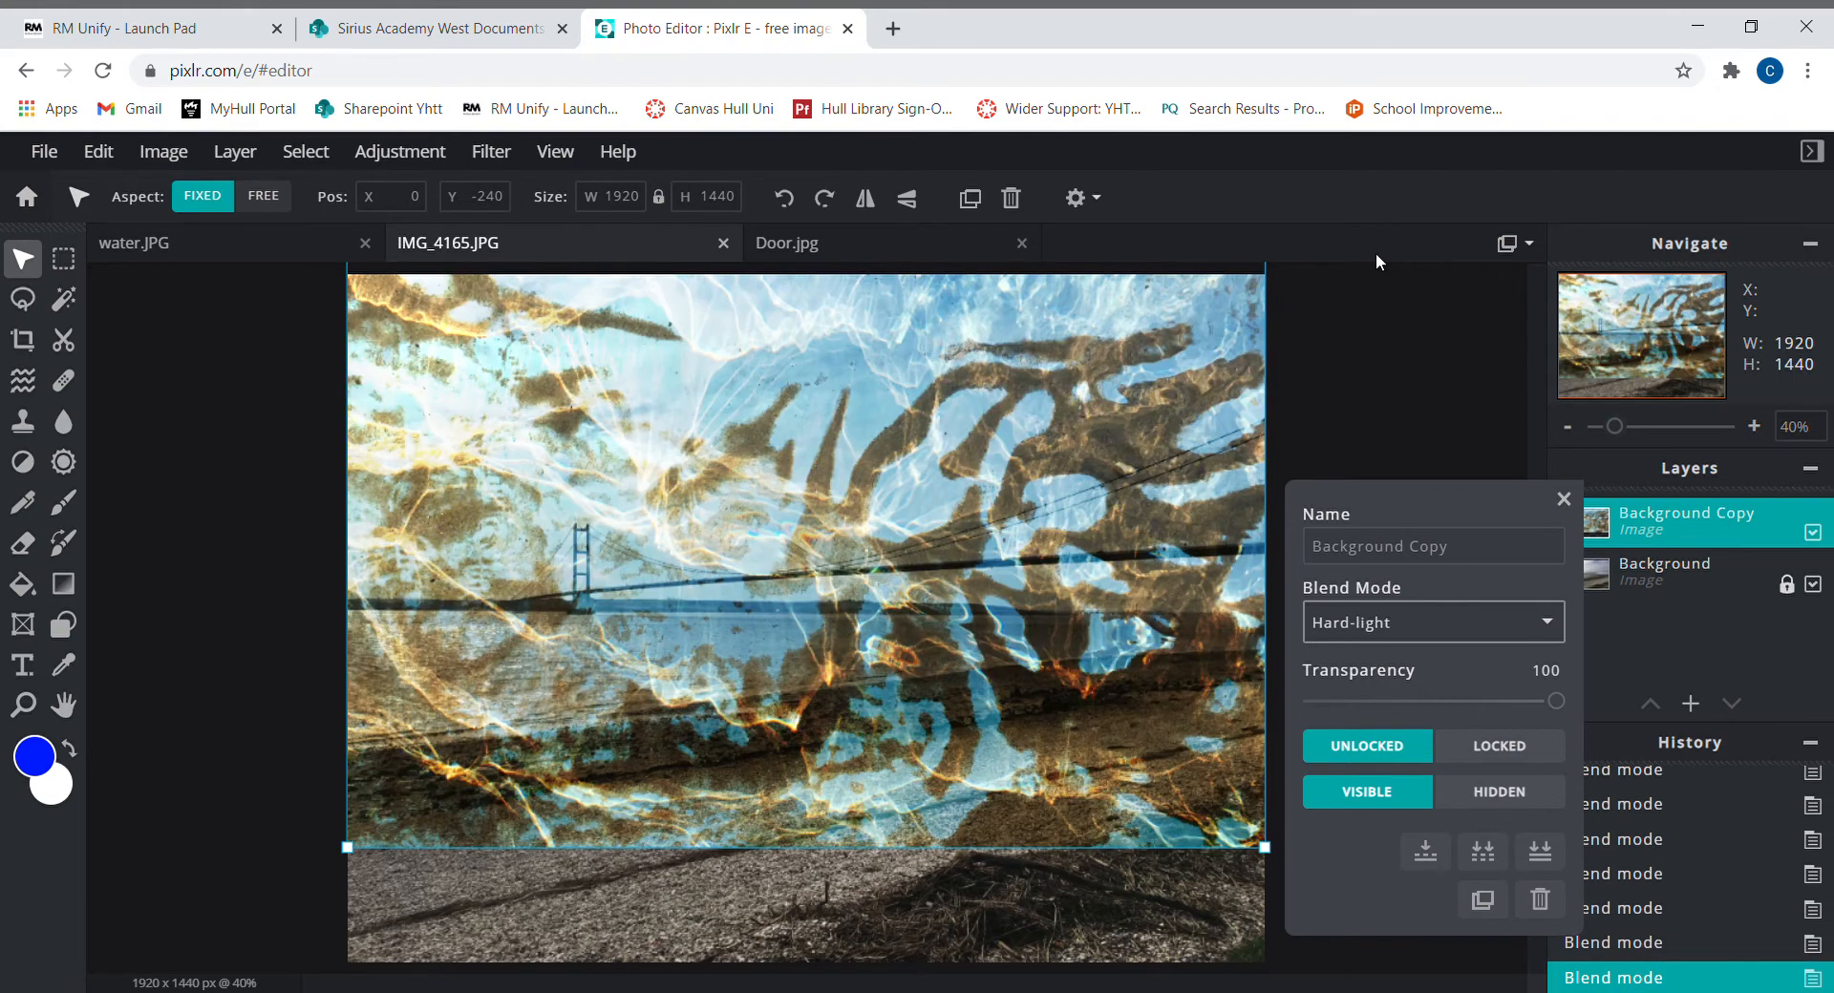
key(Down)
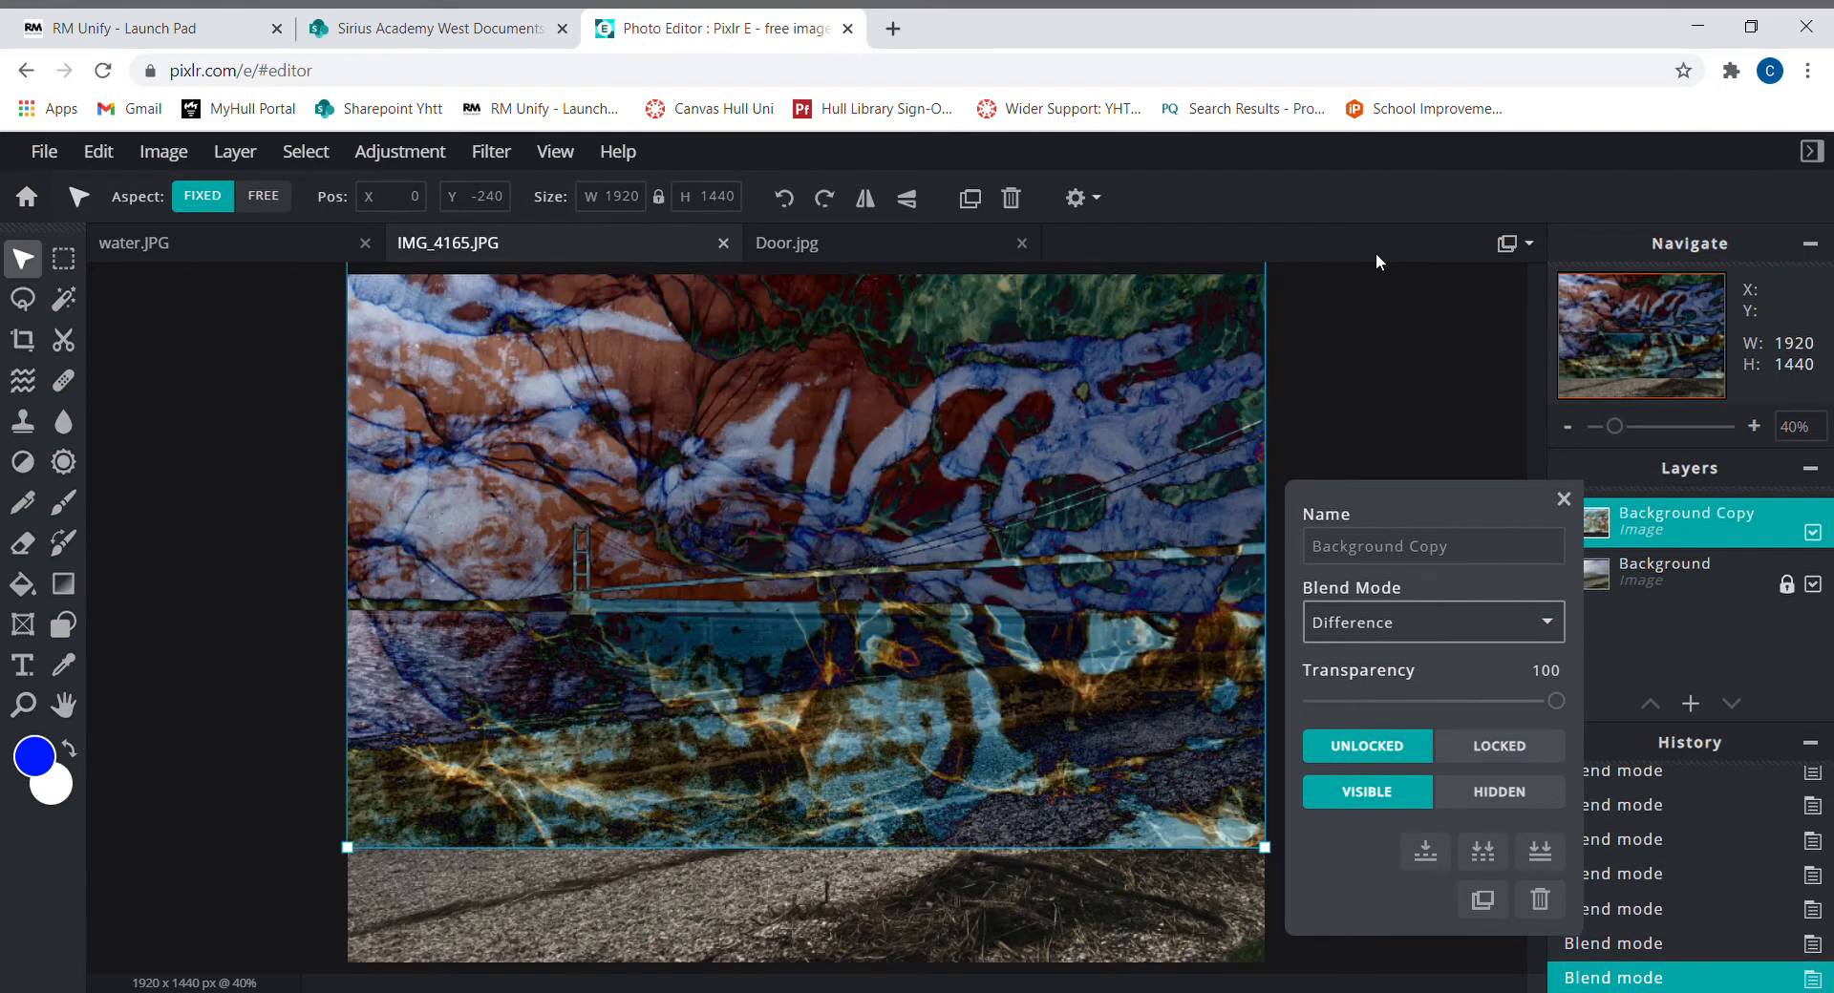
key(Up)
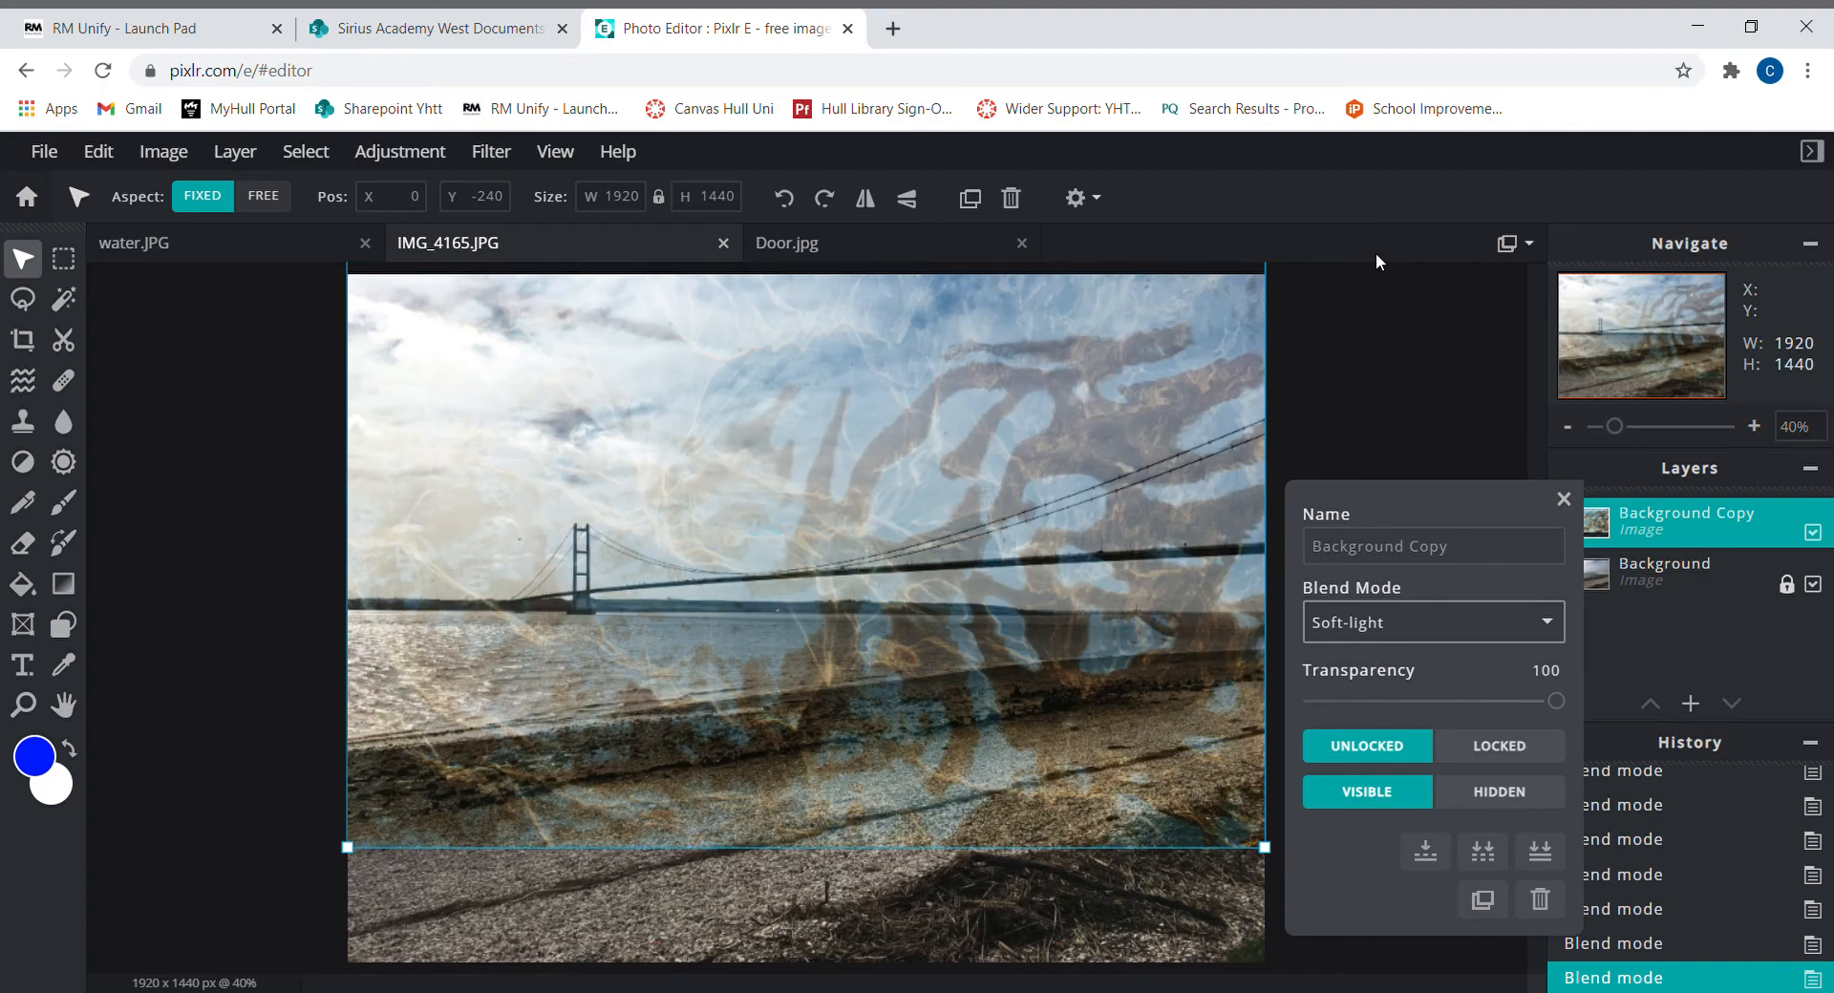
key(Down)
key(Down)
key(Down)
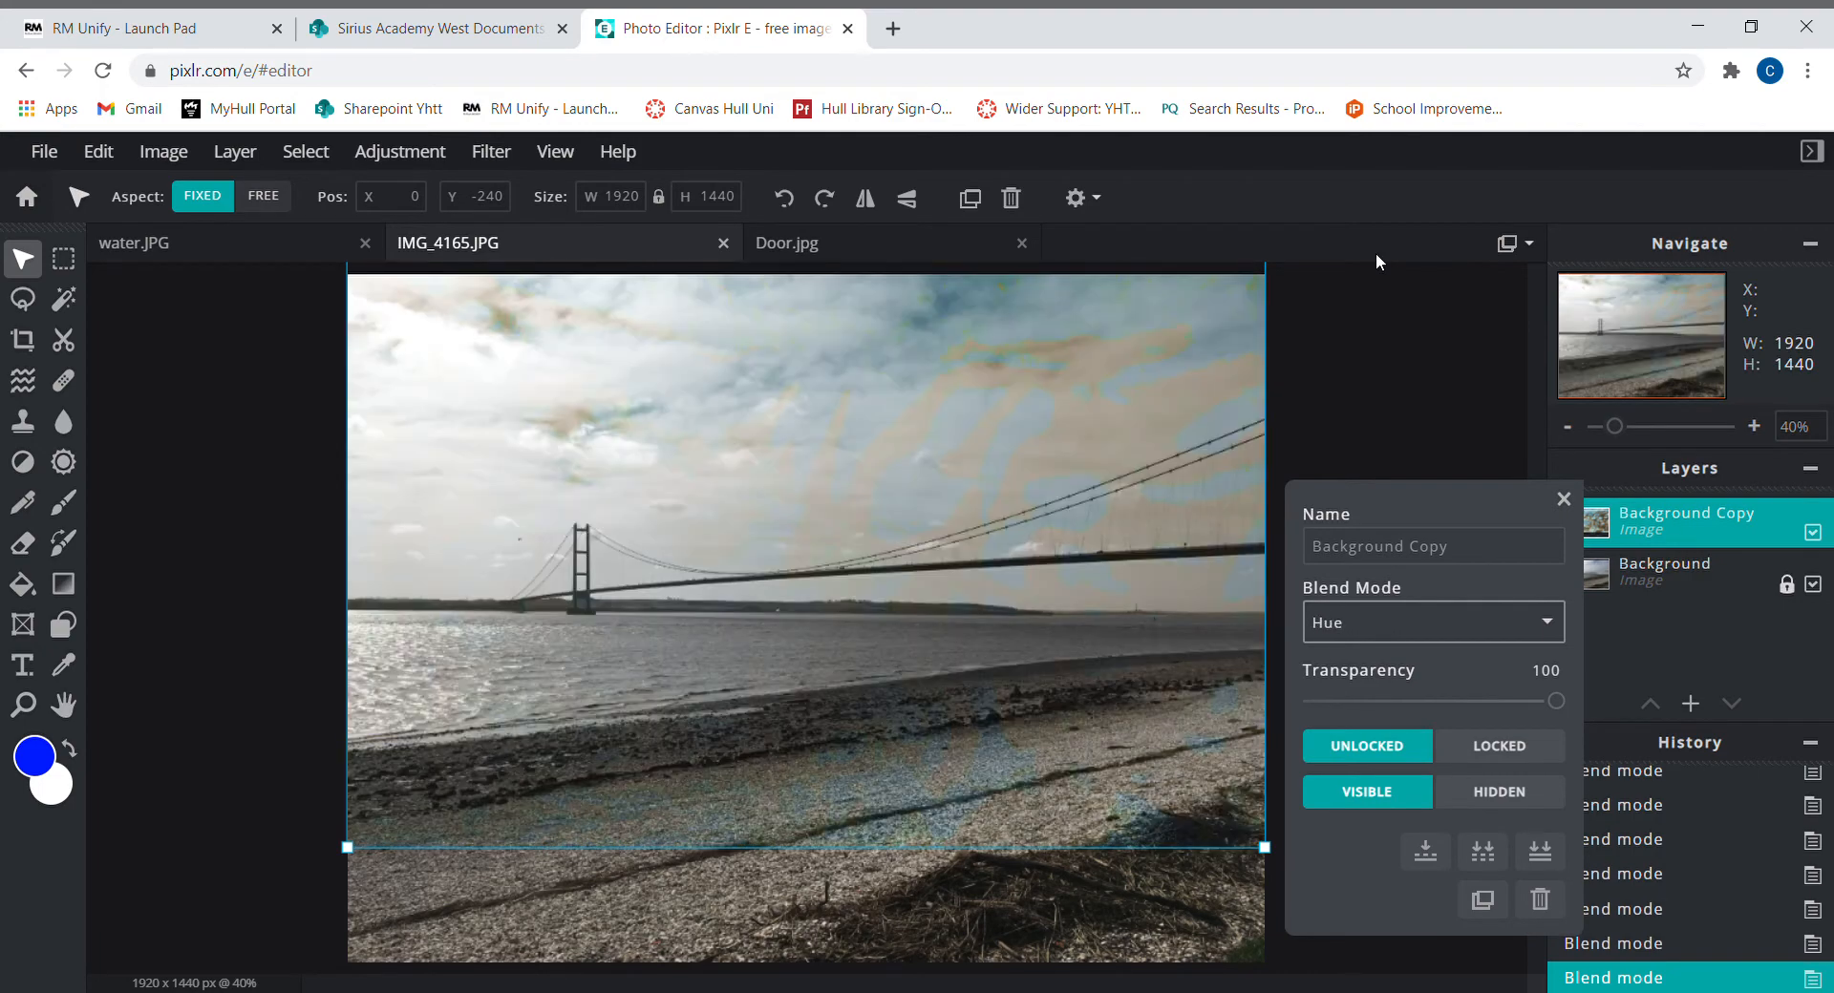
key(Down)
key(Down)
key(Down)
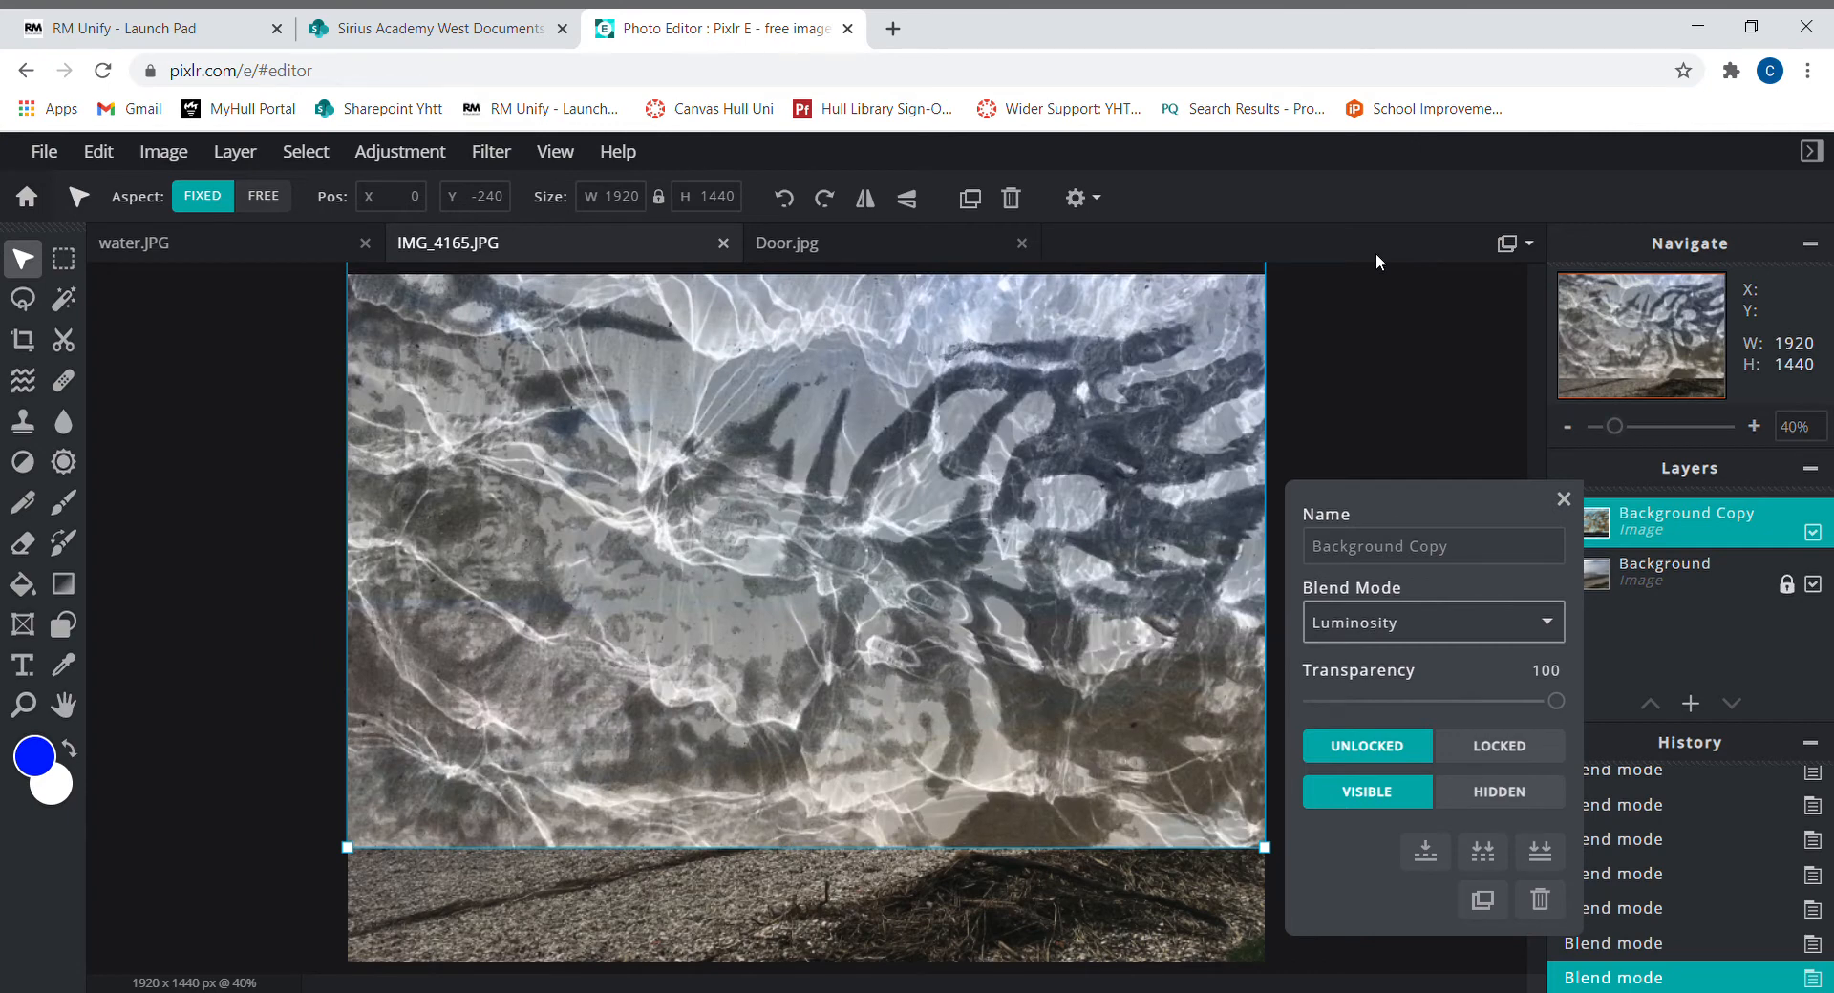
key(Down)
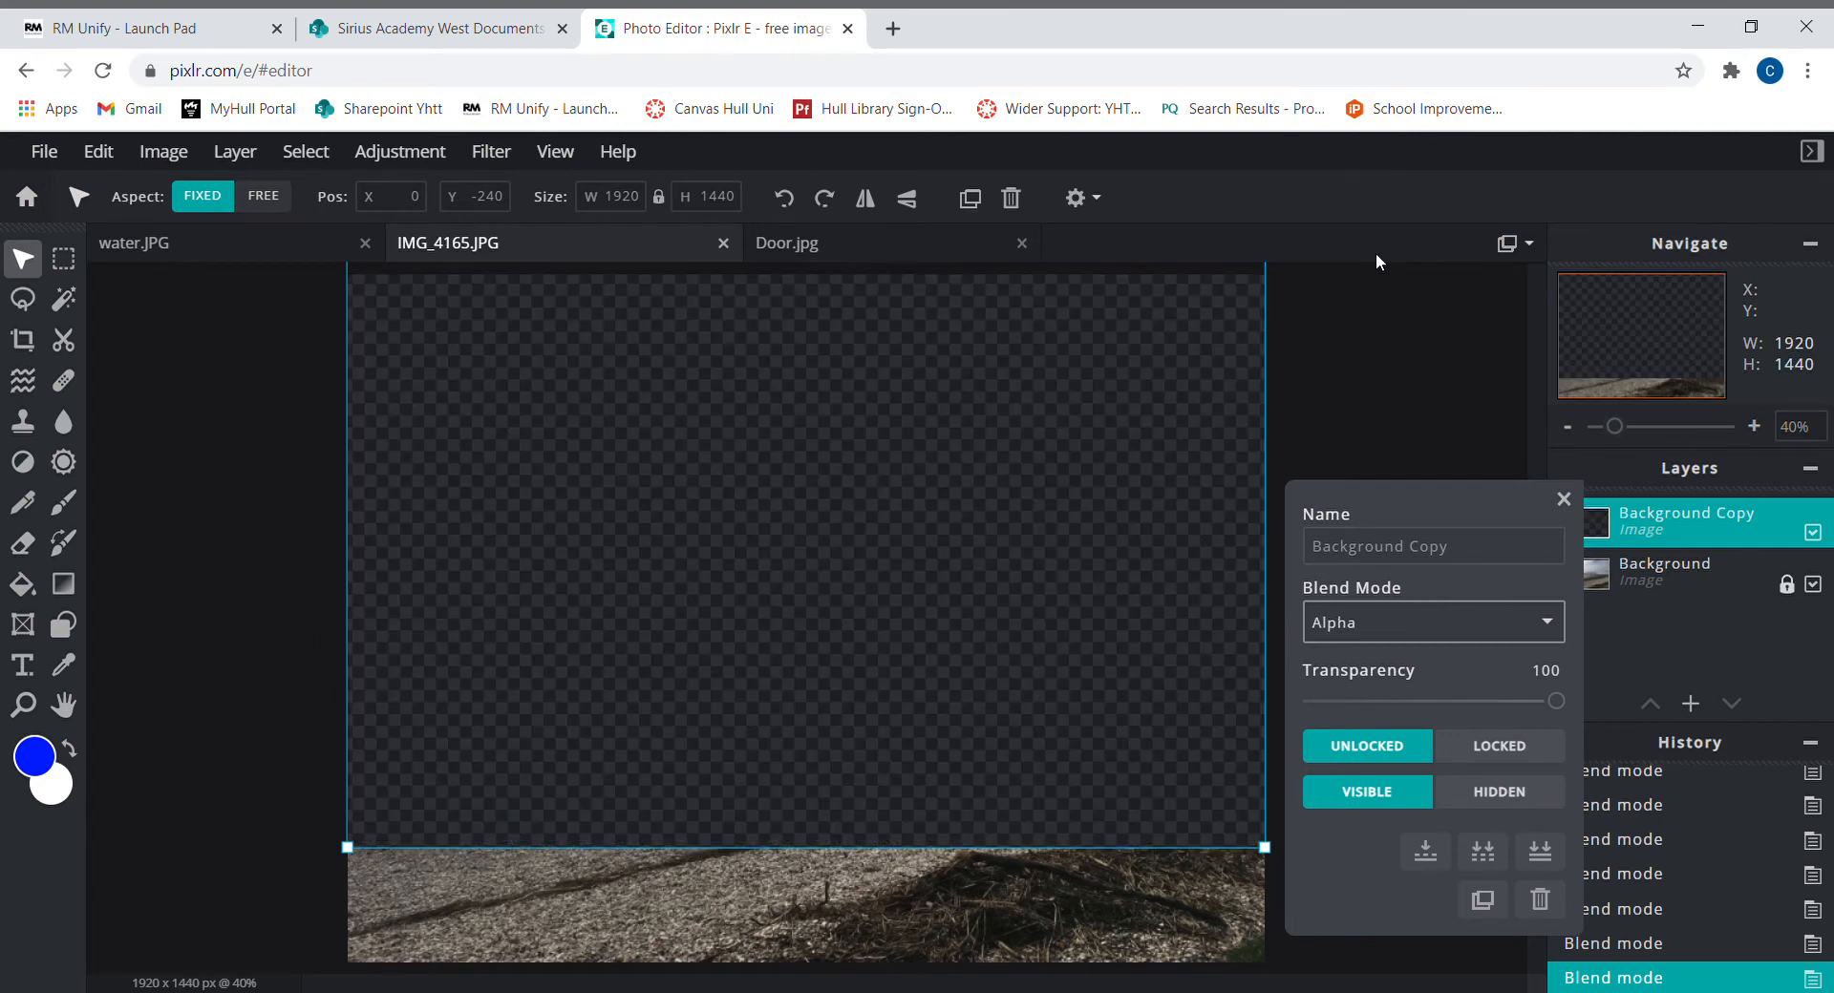
key(Up)
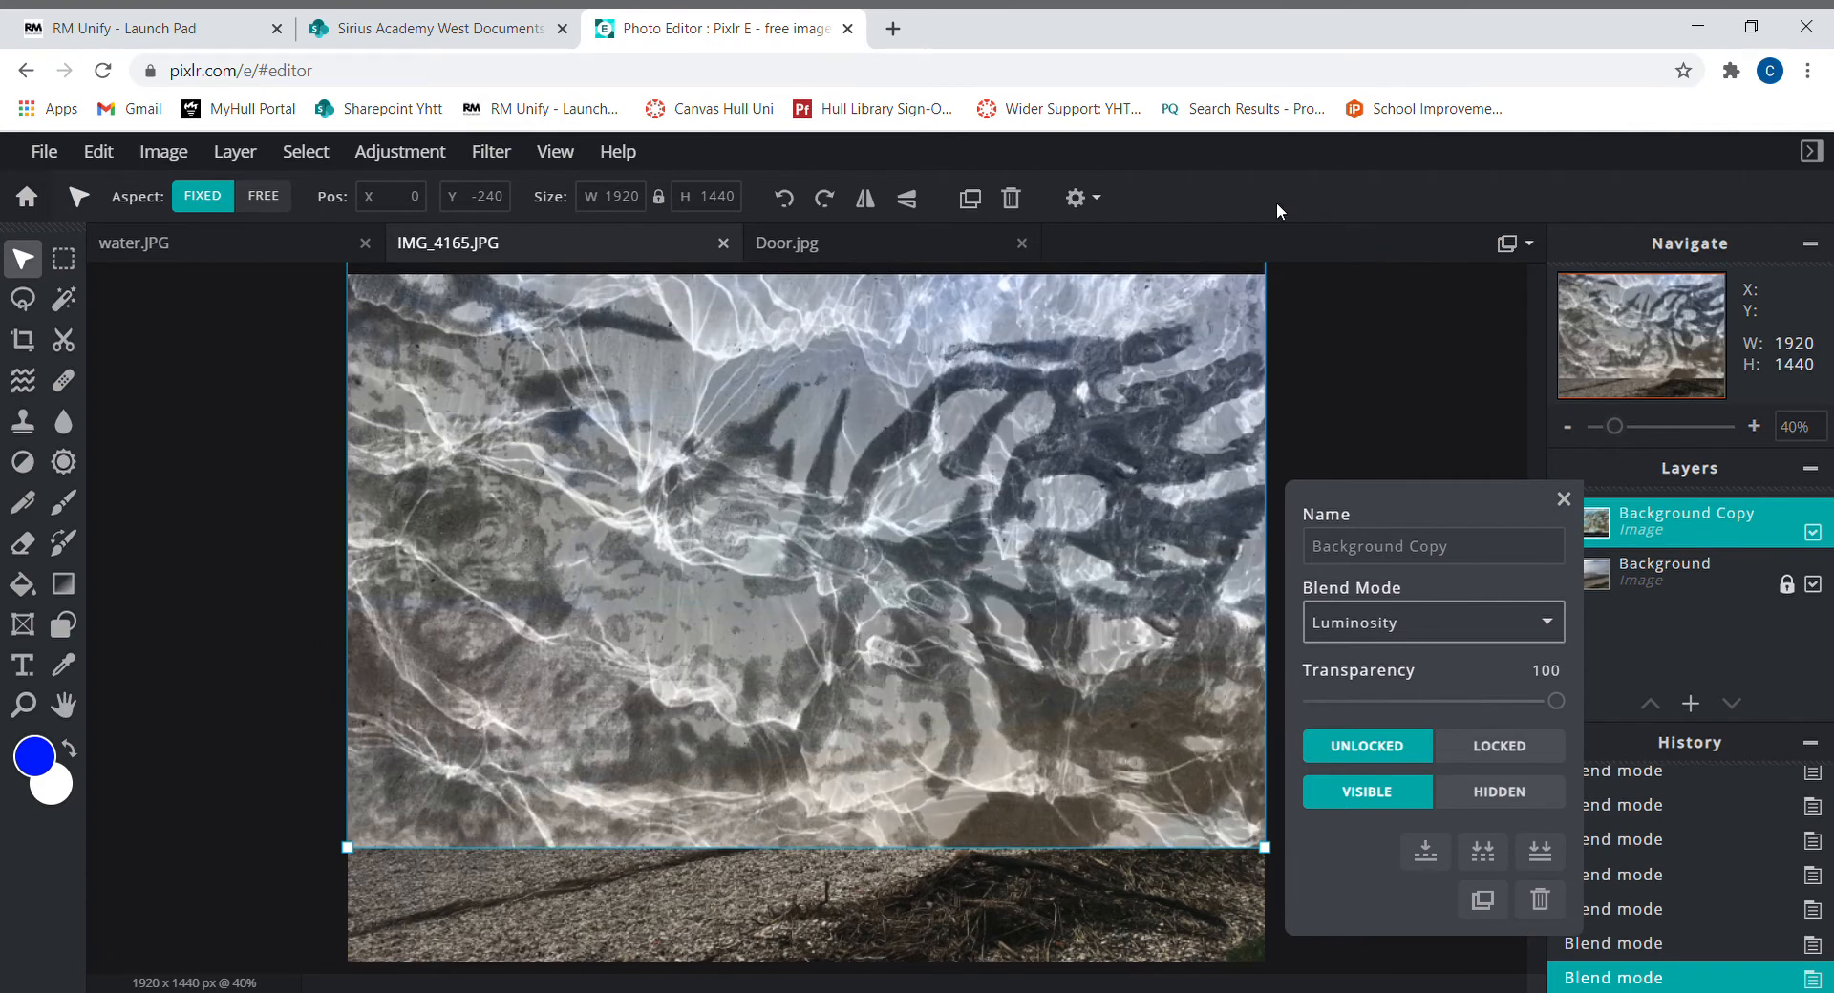
click(1459, 428)
click(1563, 498)
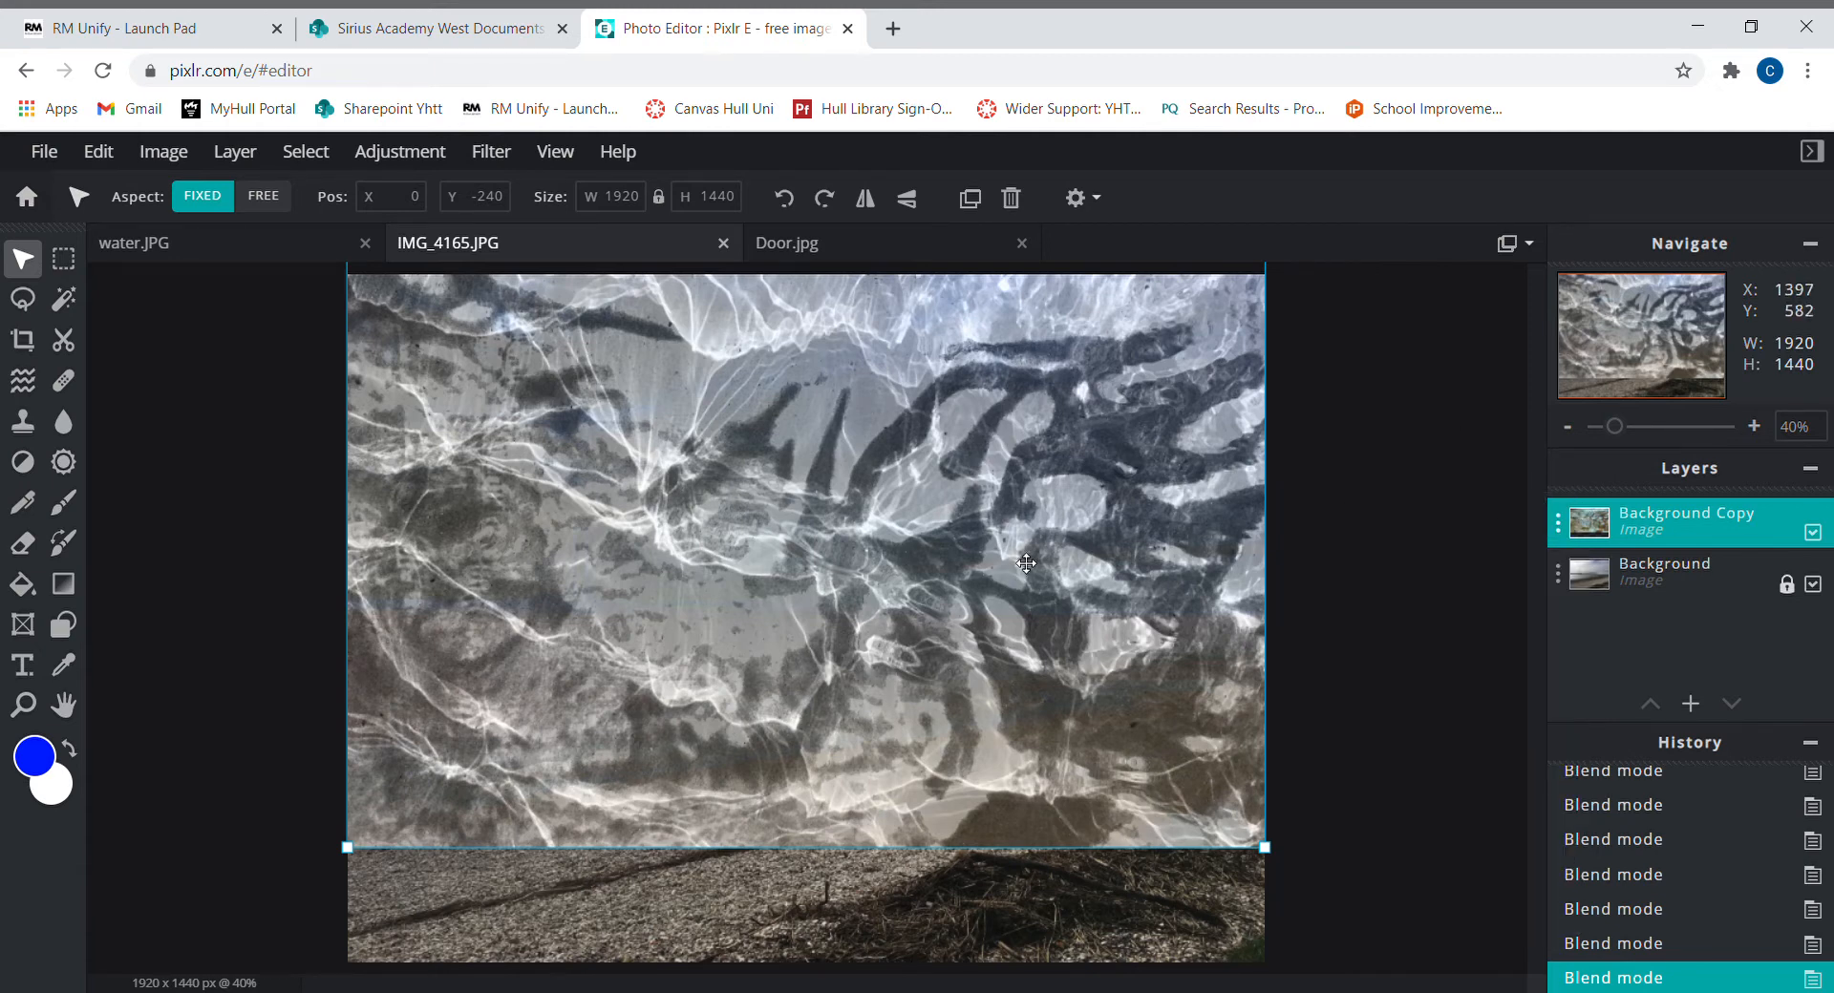
Move the water layer further up to about Y -455 and lower its transparency value to 53
drag(1026, 564, 1026, 461)
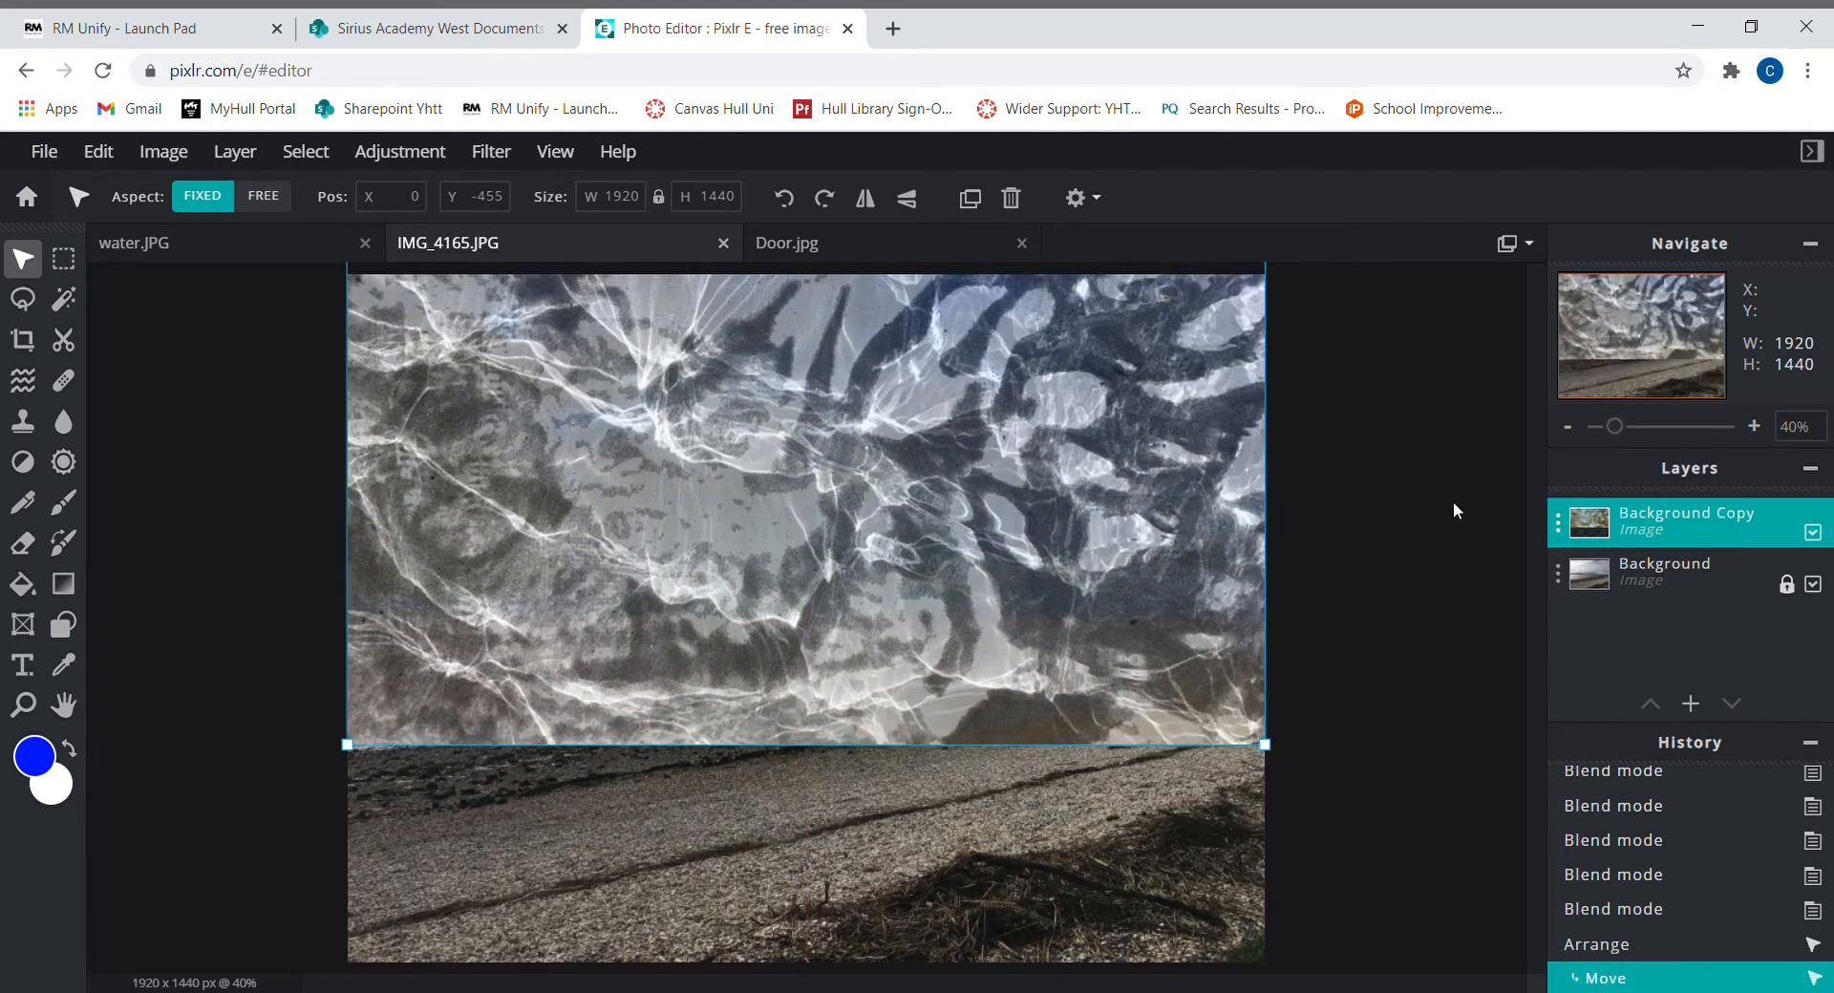
click(1558, 521)
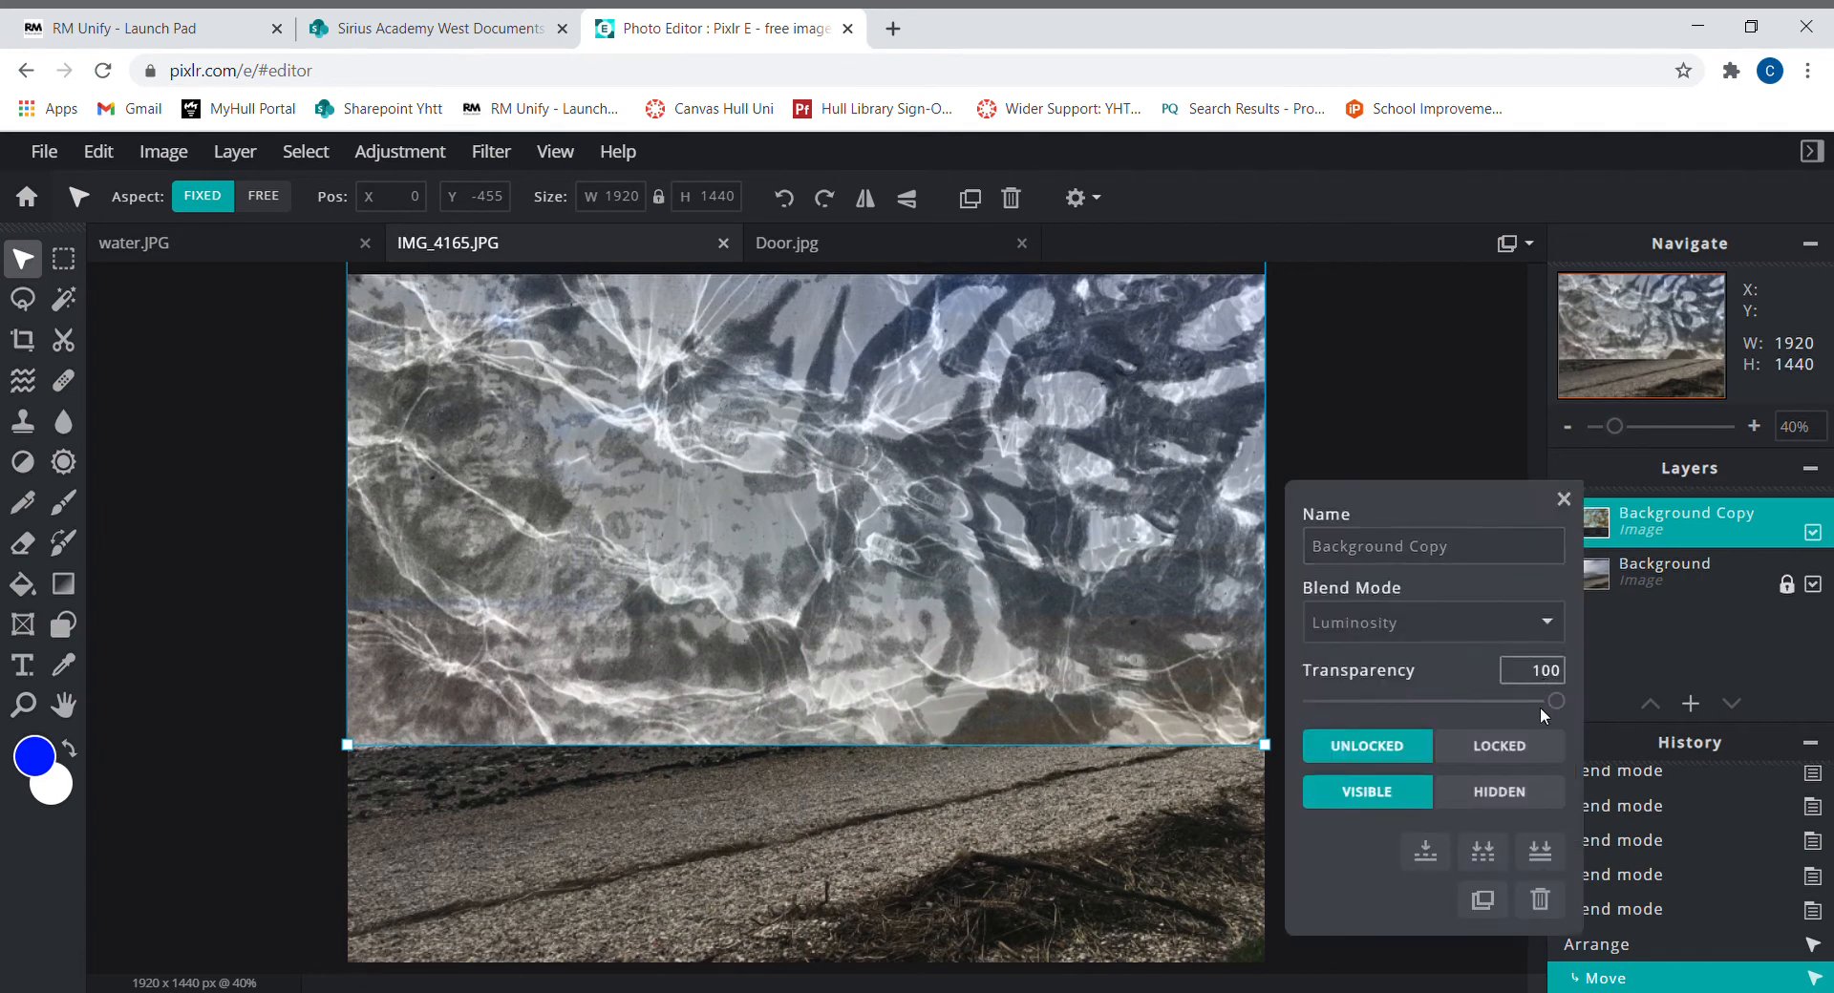
drag(1559, 705, 1449, 710)
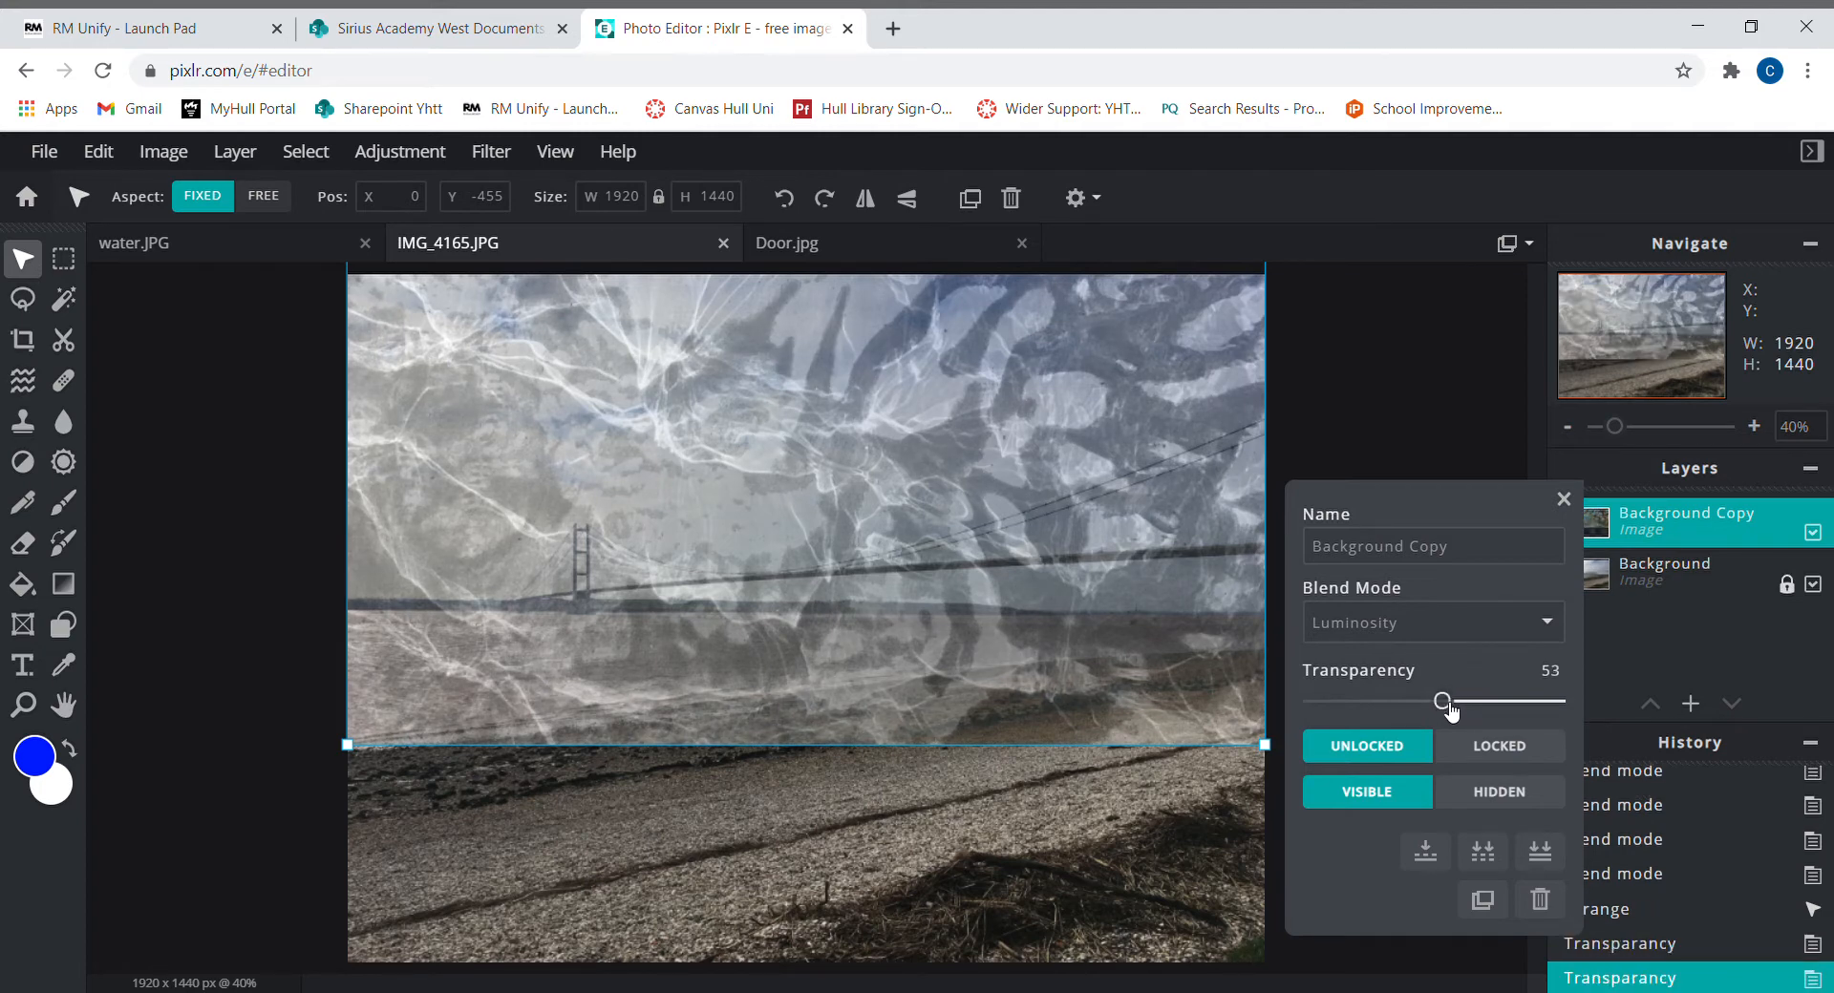
click(1564, 497)
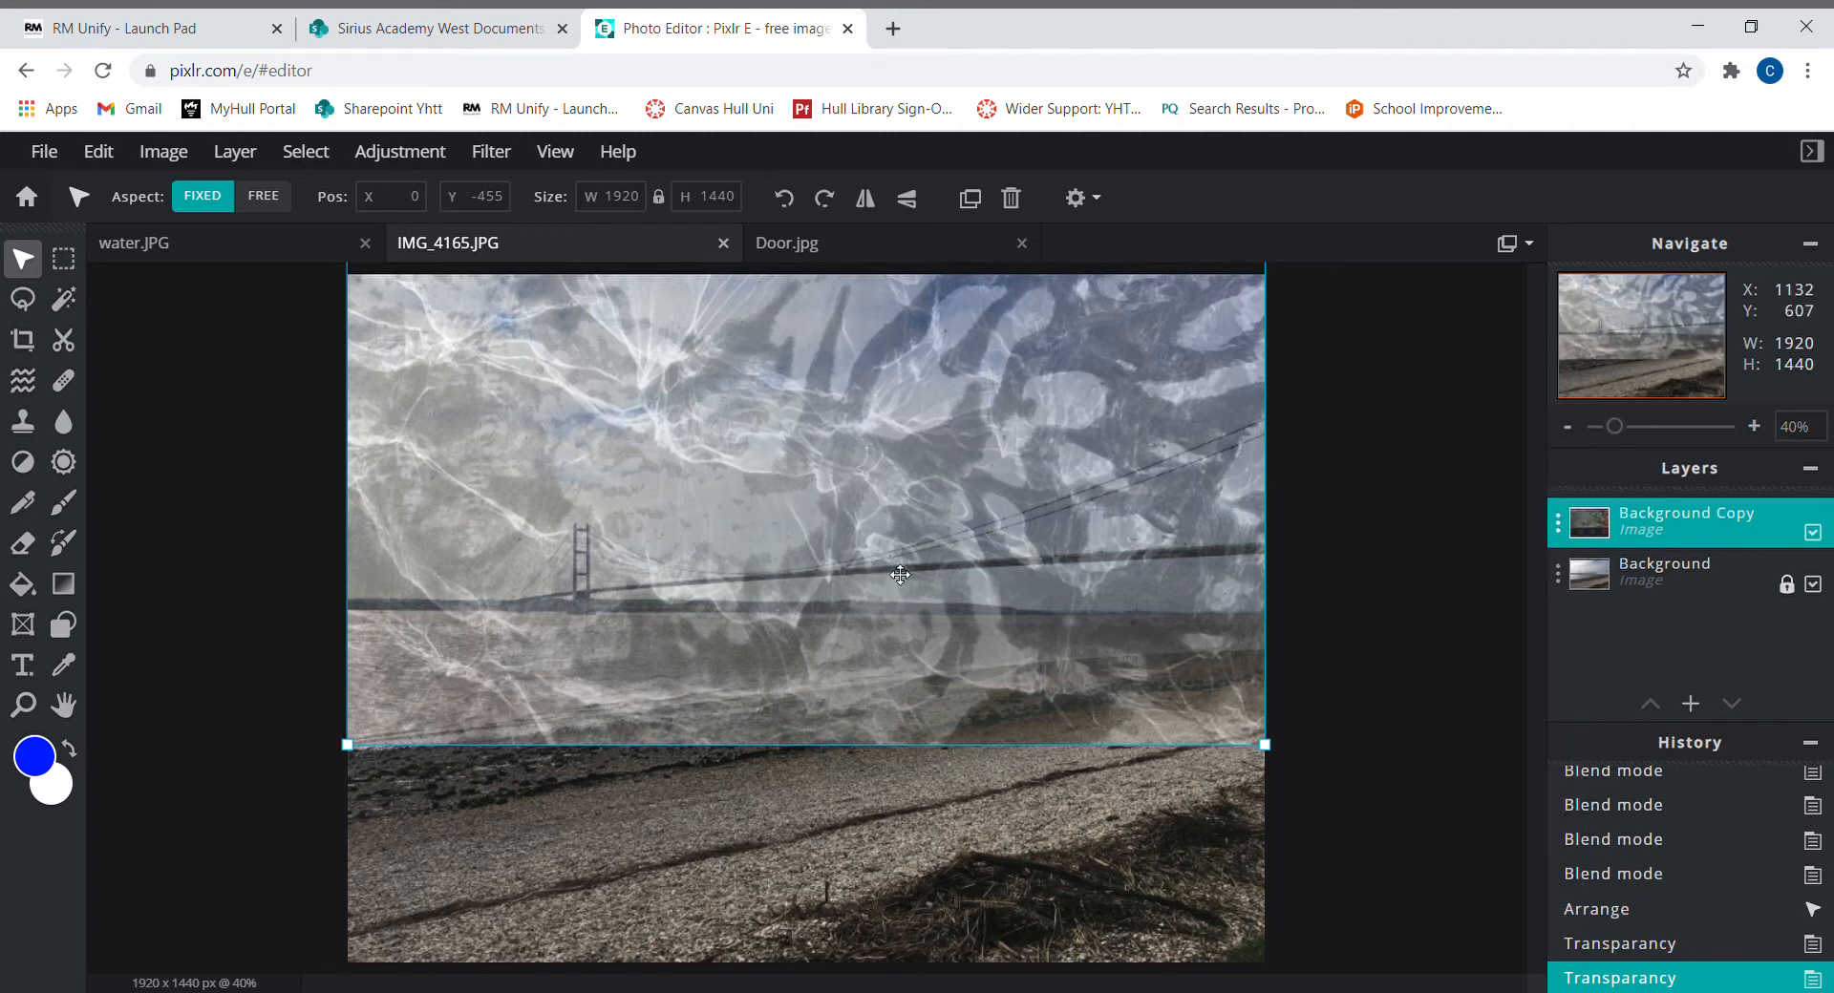
Rotate the water layer slightly counter-clockwise and reposition it over the sky and river at about X -124, Y -404
drag(900, 574, 888, 565)
click(1274, 650)
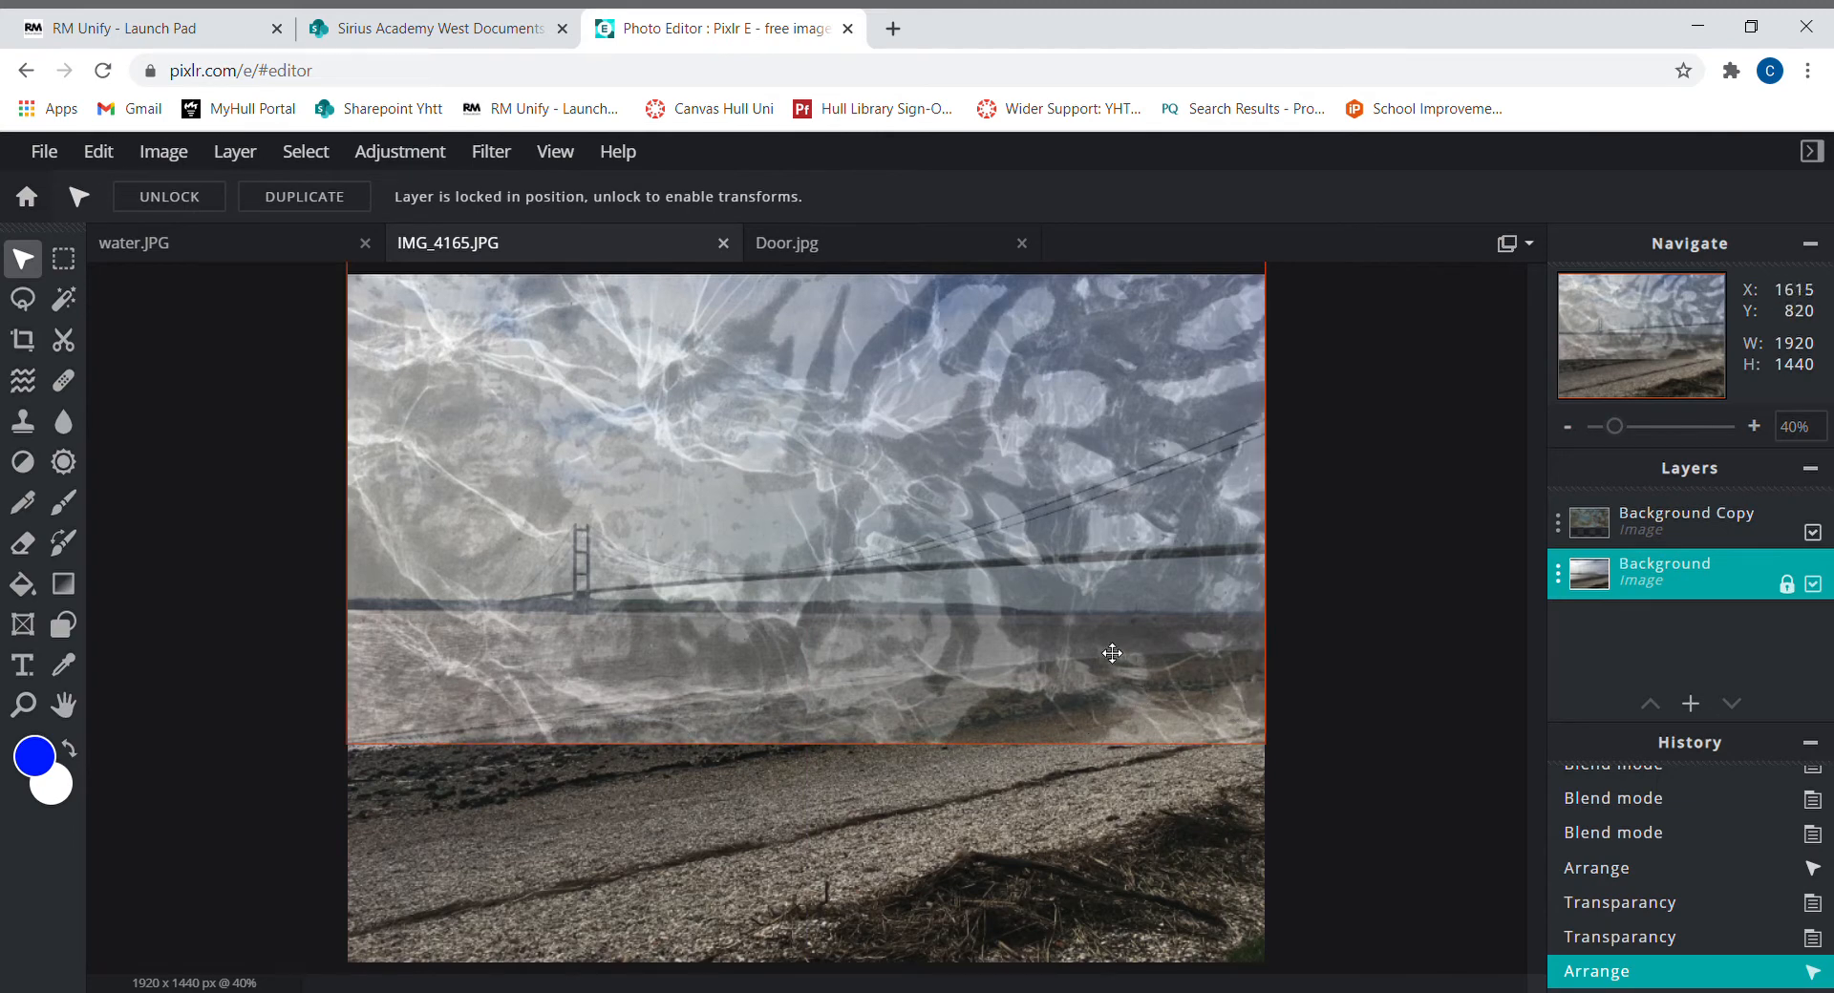
click(1055, 596)
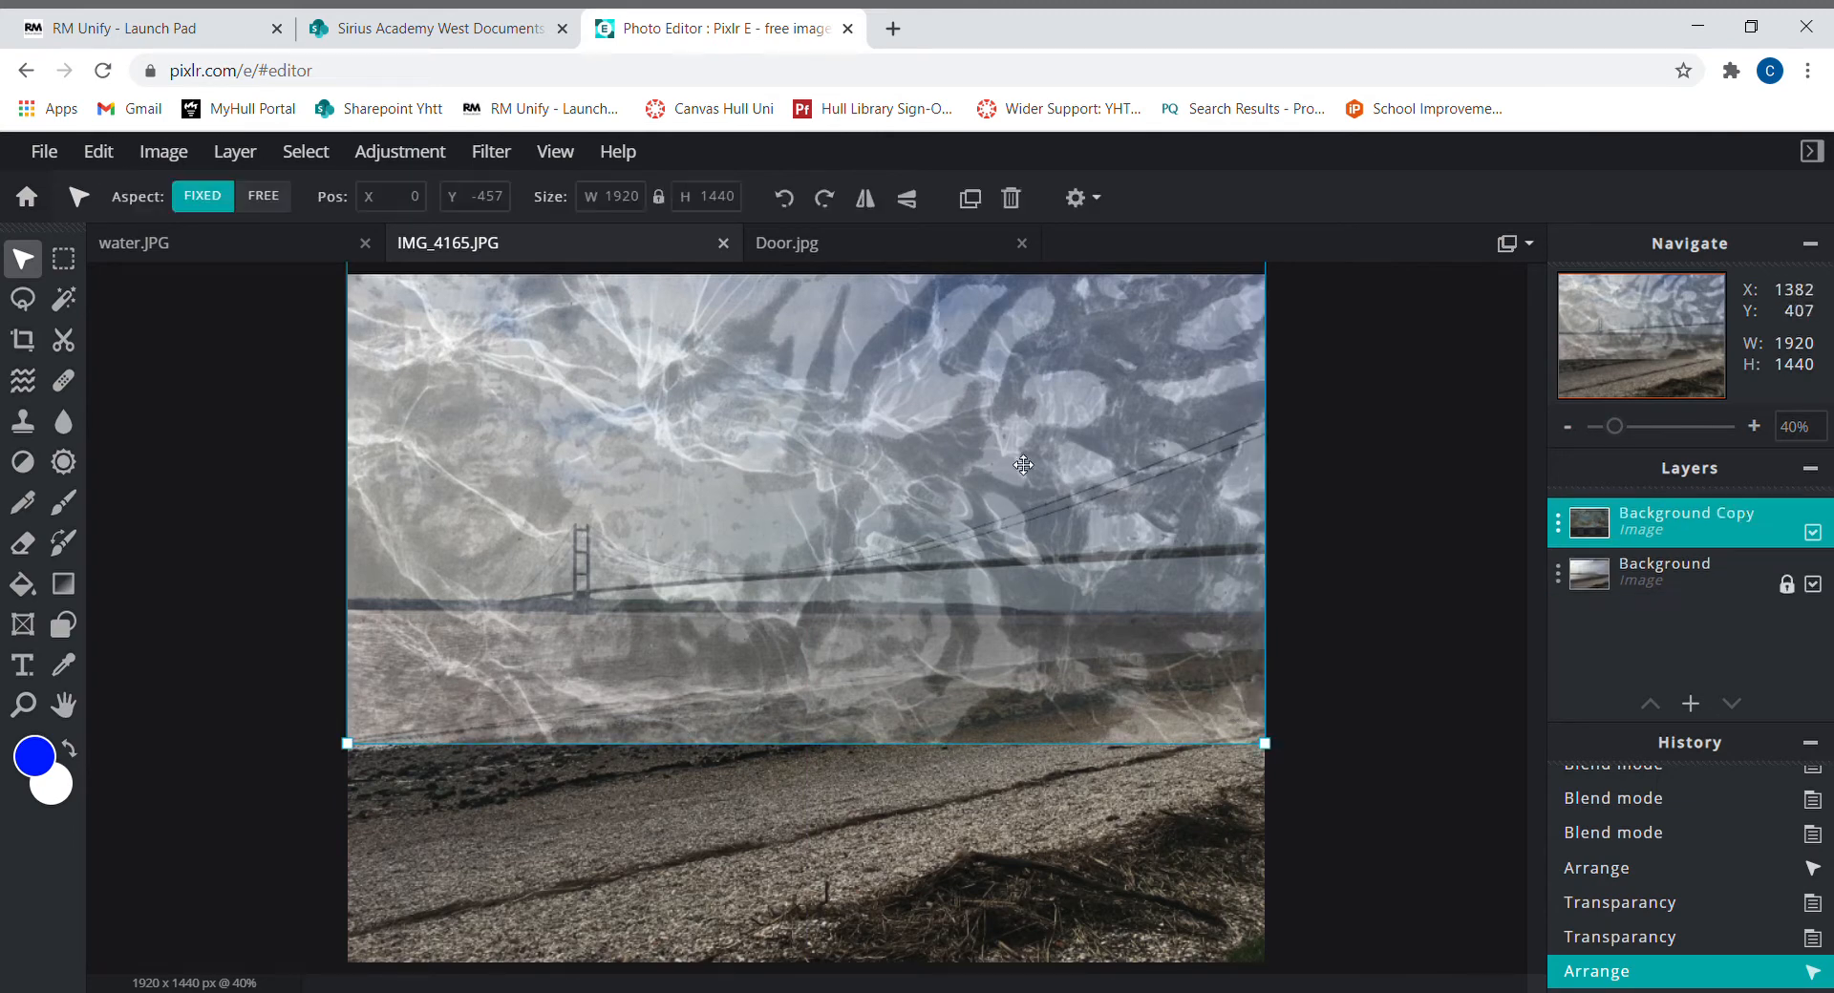
drag(927, 409, 919, 694)
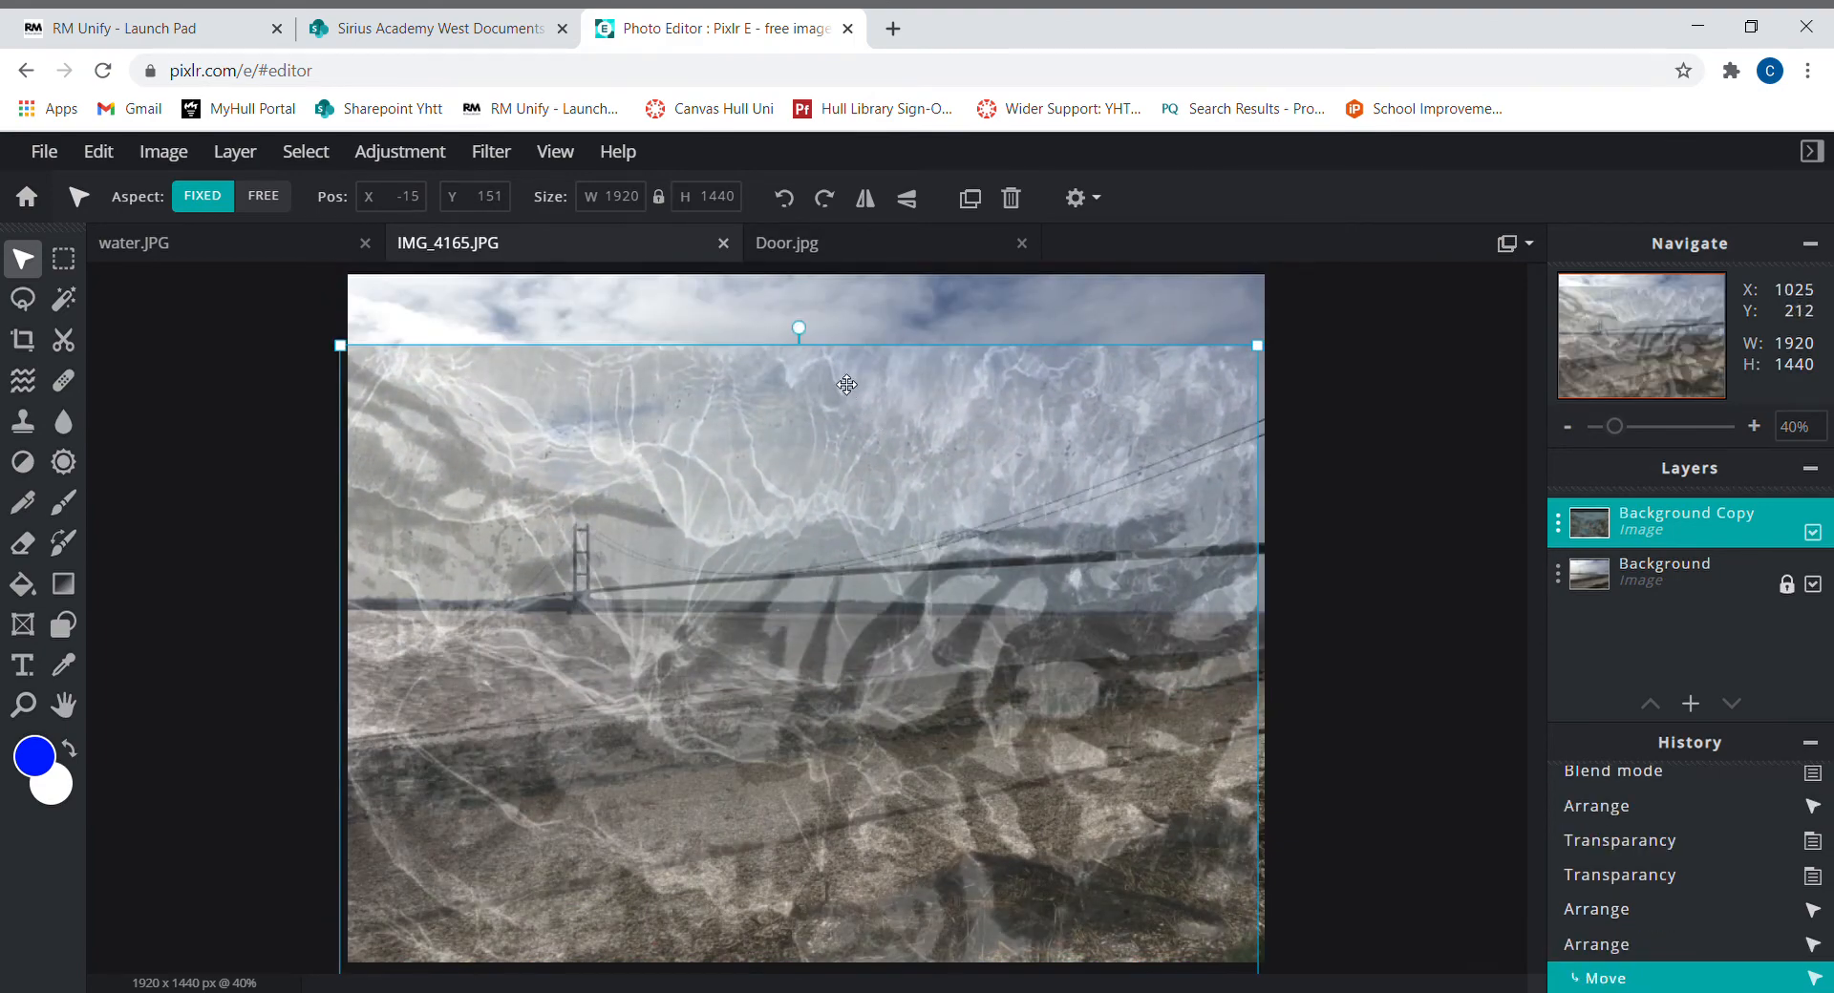
drag(811, 341, 731, 353)
drag(793, 505, 795, 363)
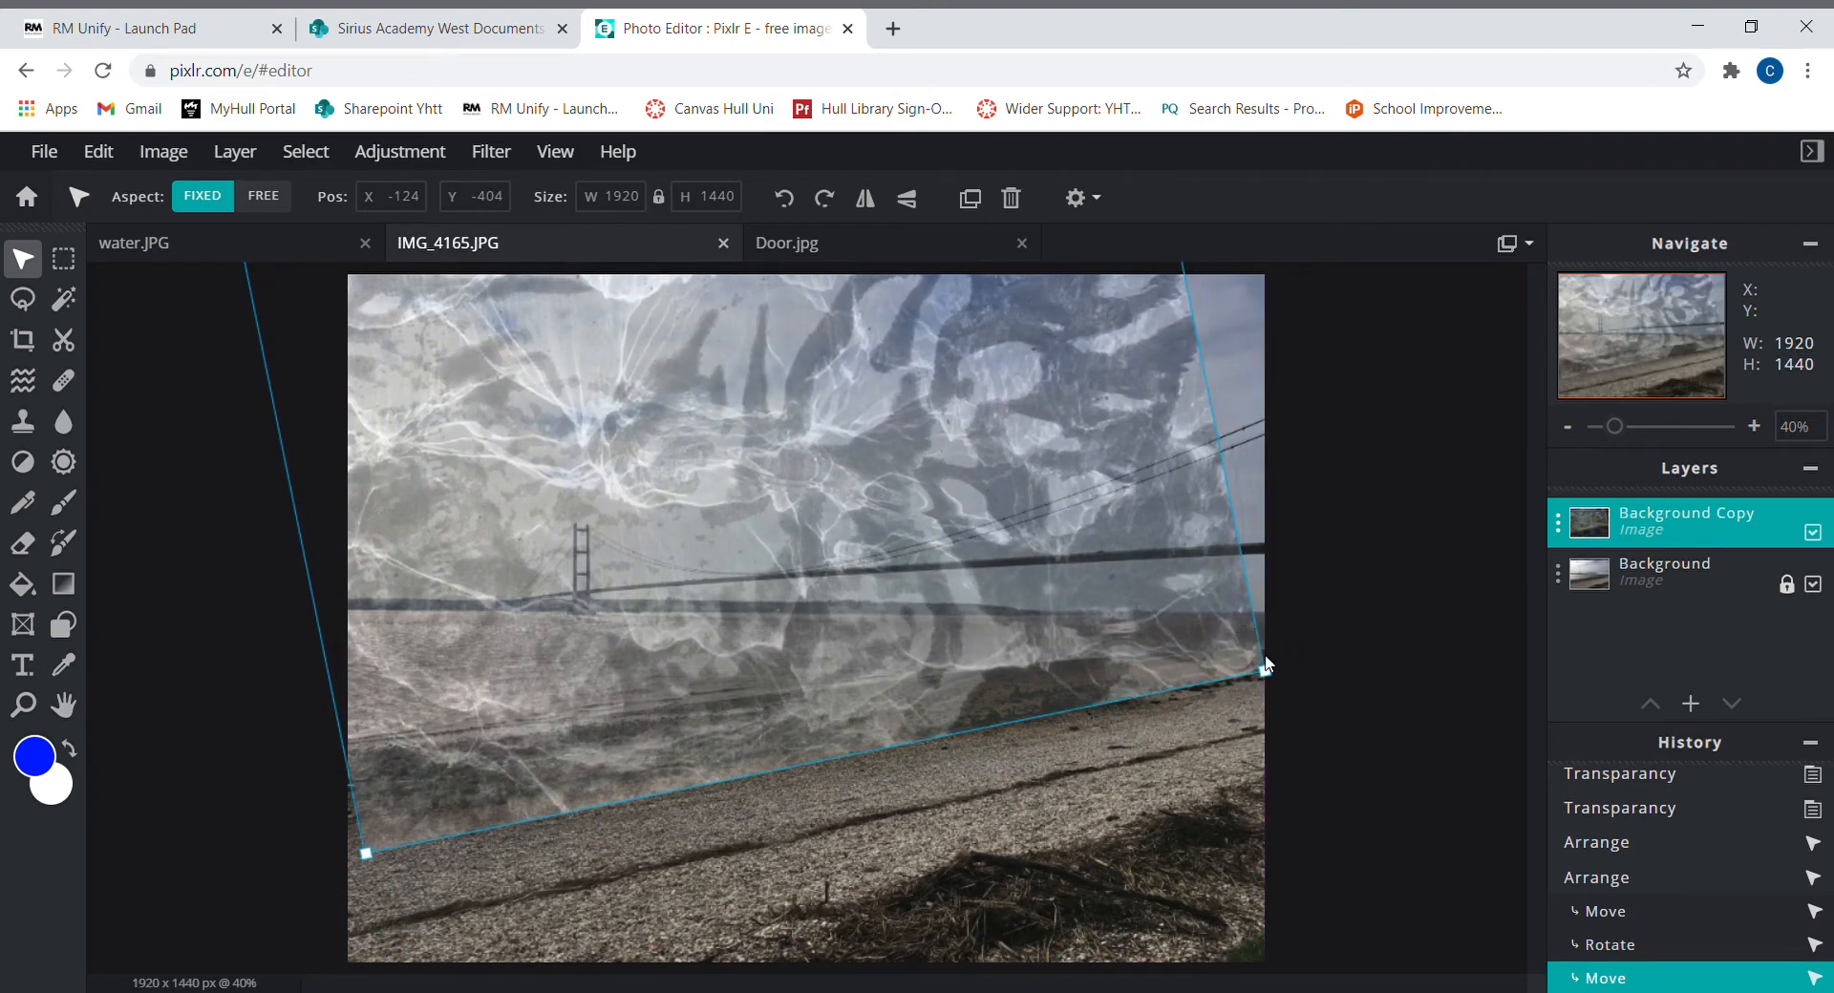
Enlarge the water layer proportionally to about 2106 × 1580 px and nudge it so its lower edge follows the tide line on the beach
drag(1266, 671, 1371, 749)
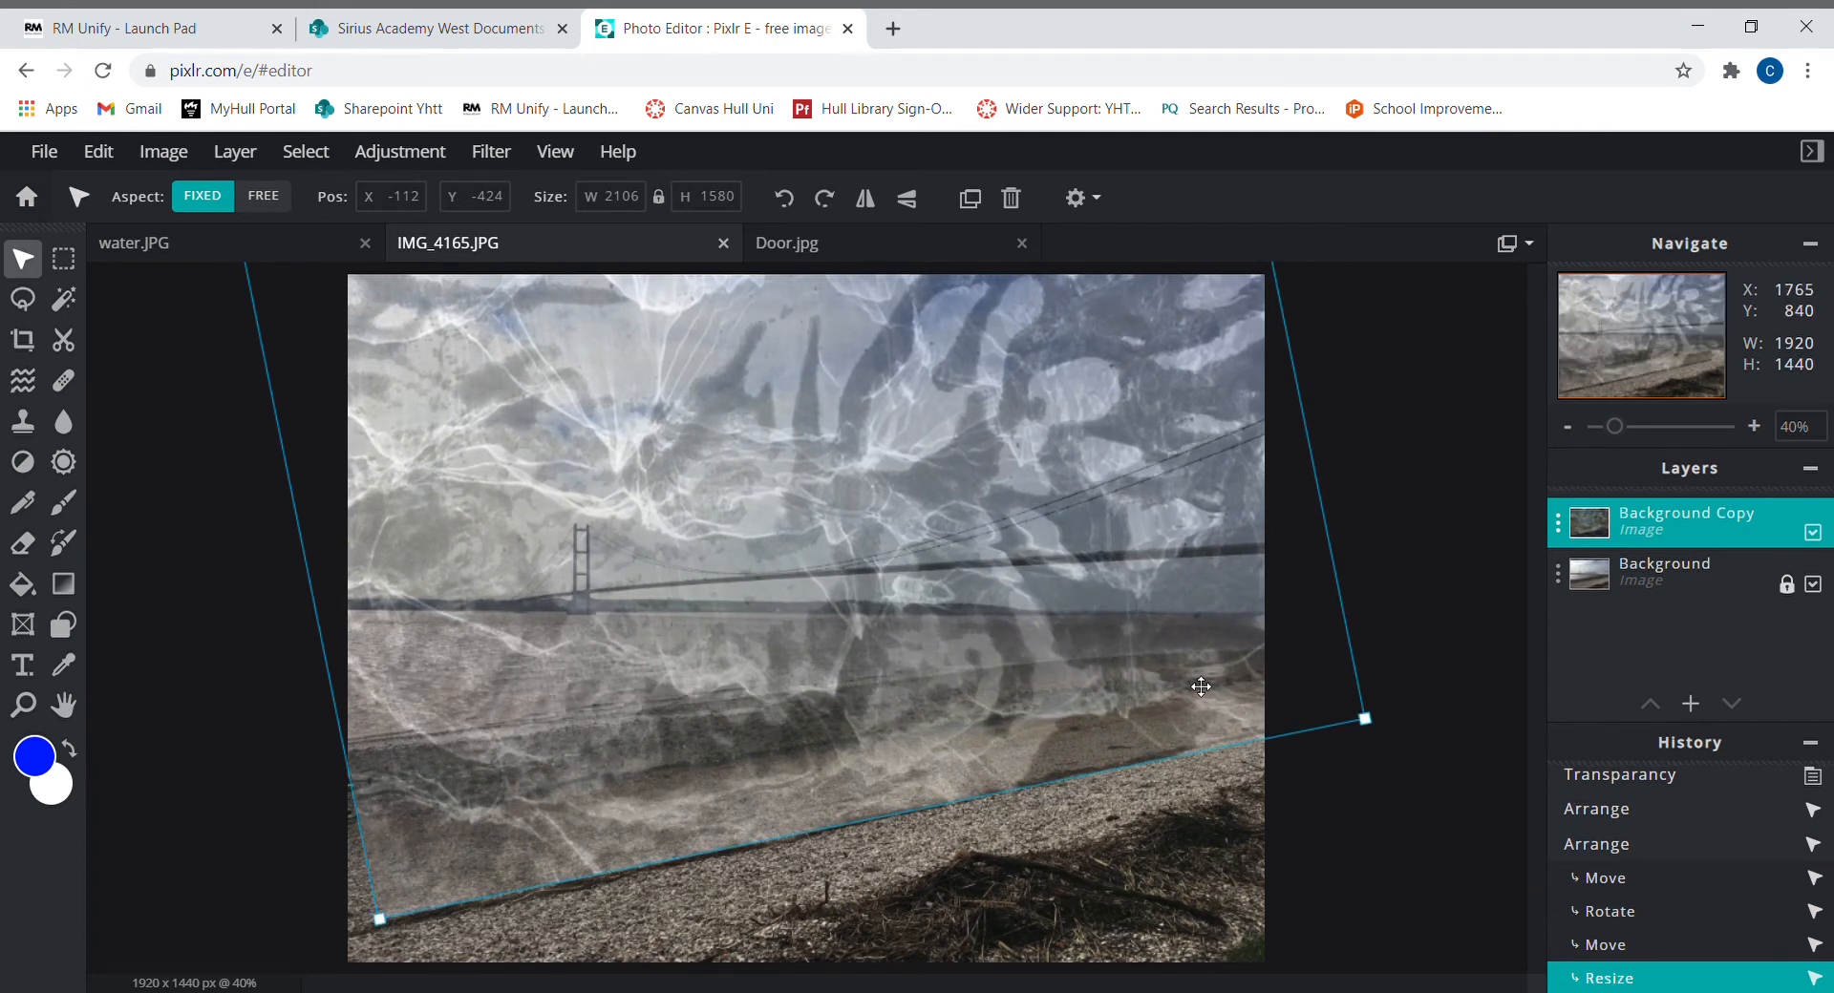
drag(1198, 686, 1186, 676)
click(1380, 770)
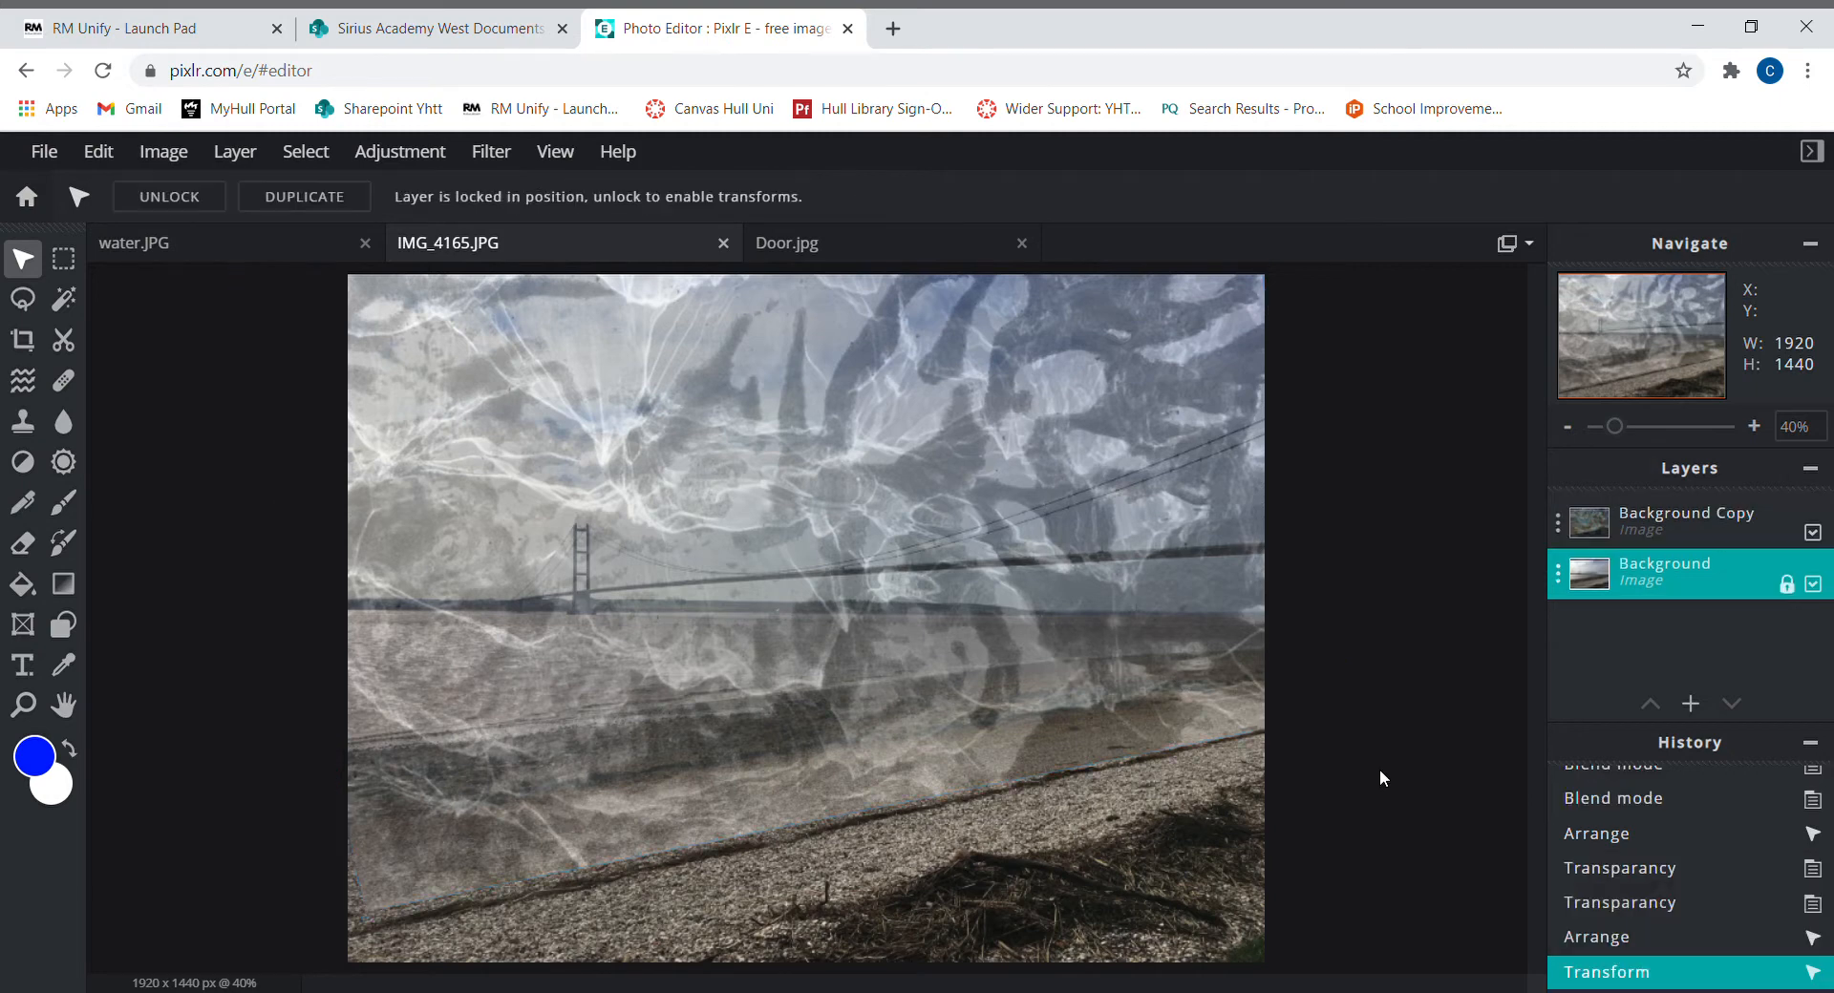
Choose the Eraser, dismiss the advert, and try a 125 px soft brush before setting the brush size back to 1000 px
click(31, 543)
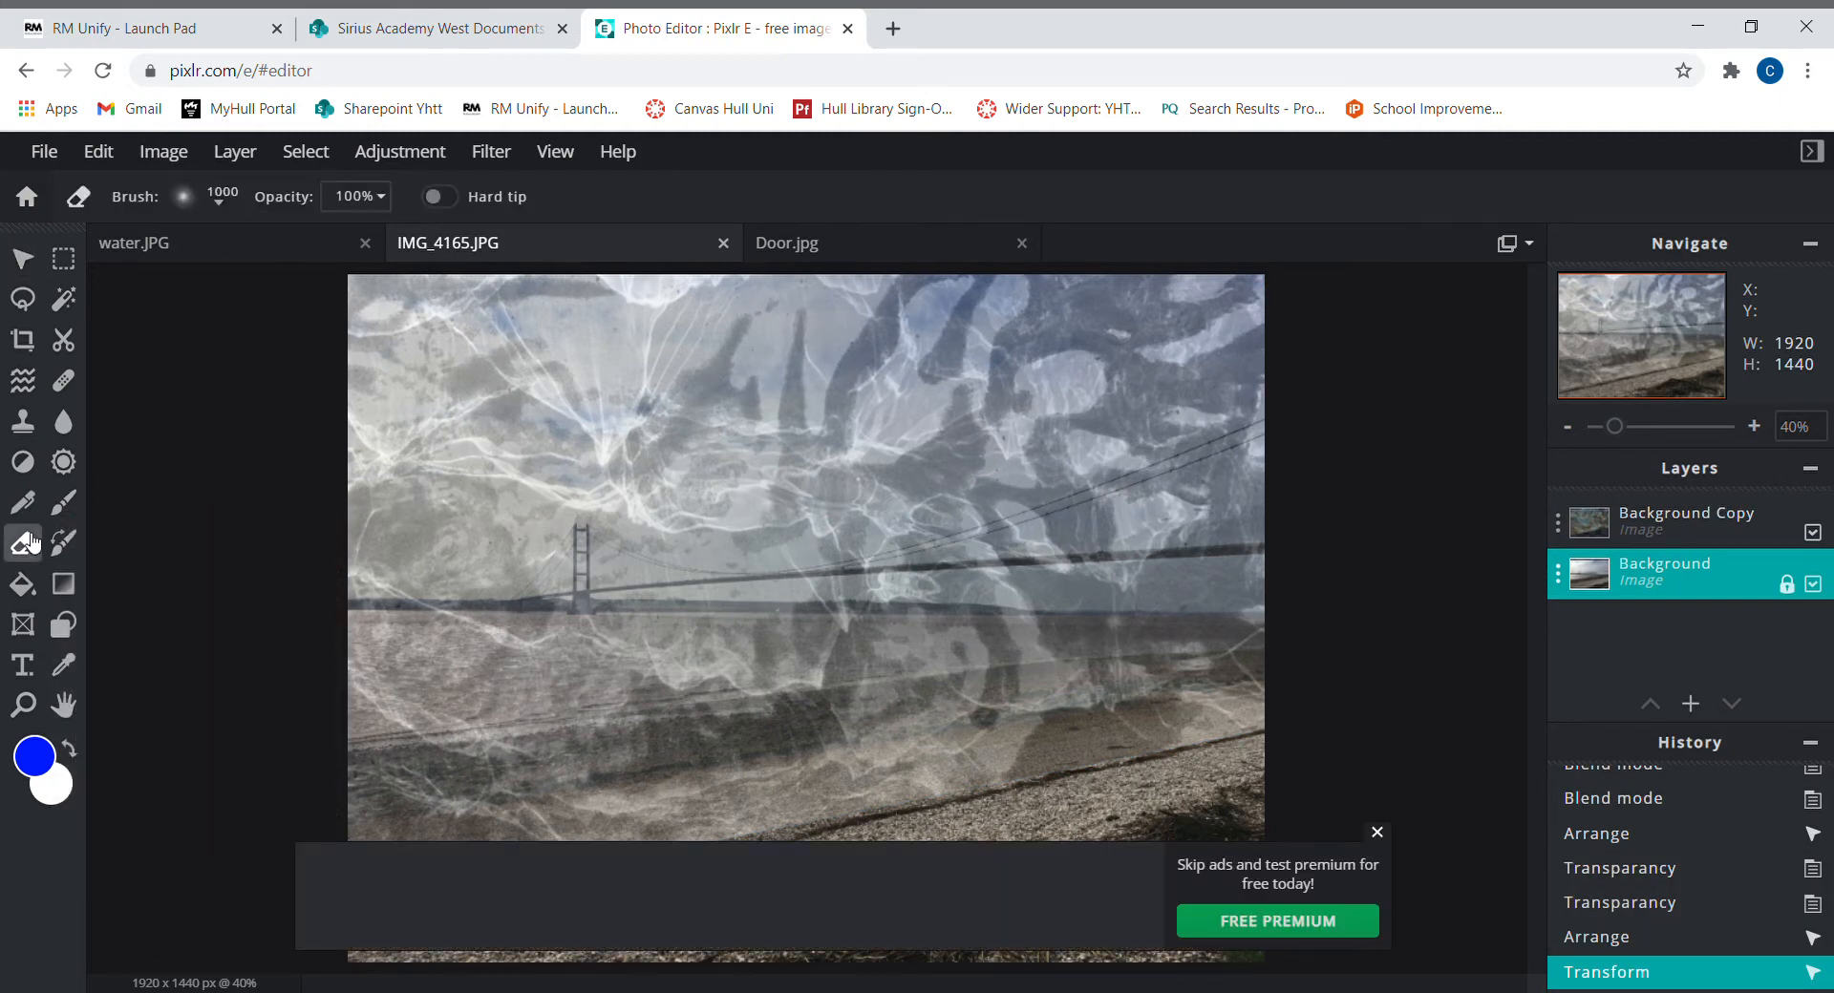
click(1377, 832)
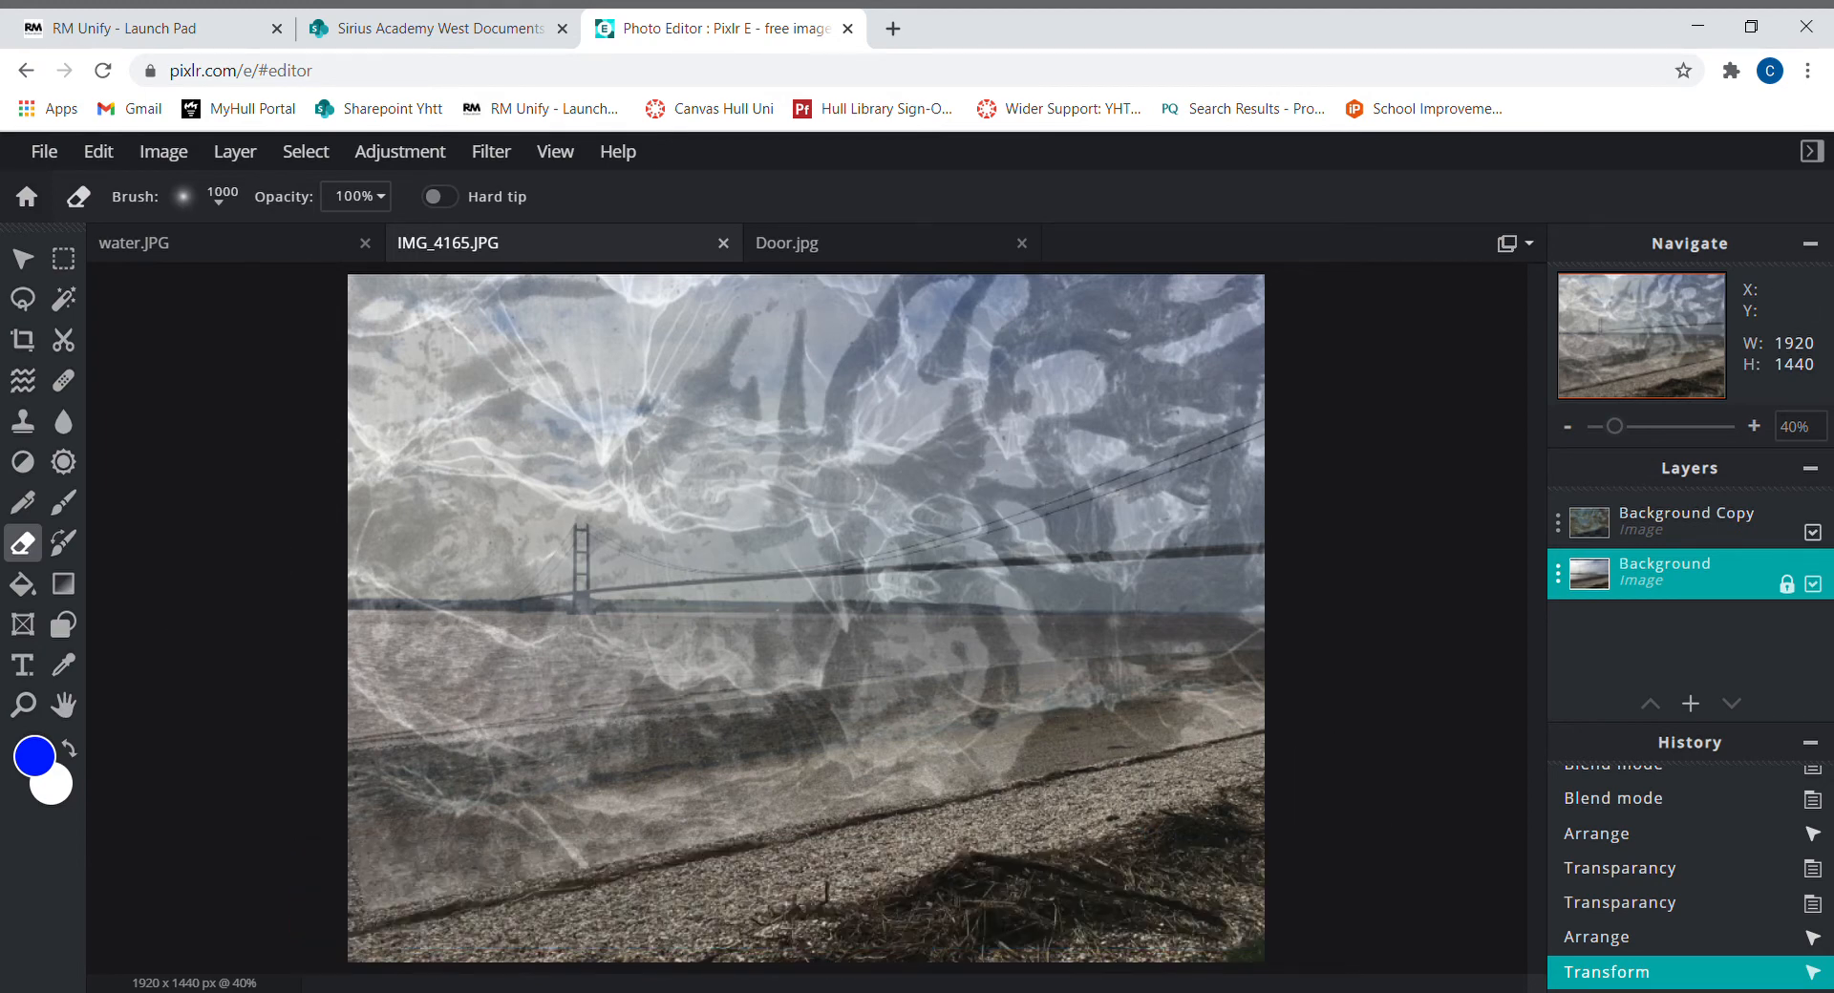
click(181, 197)
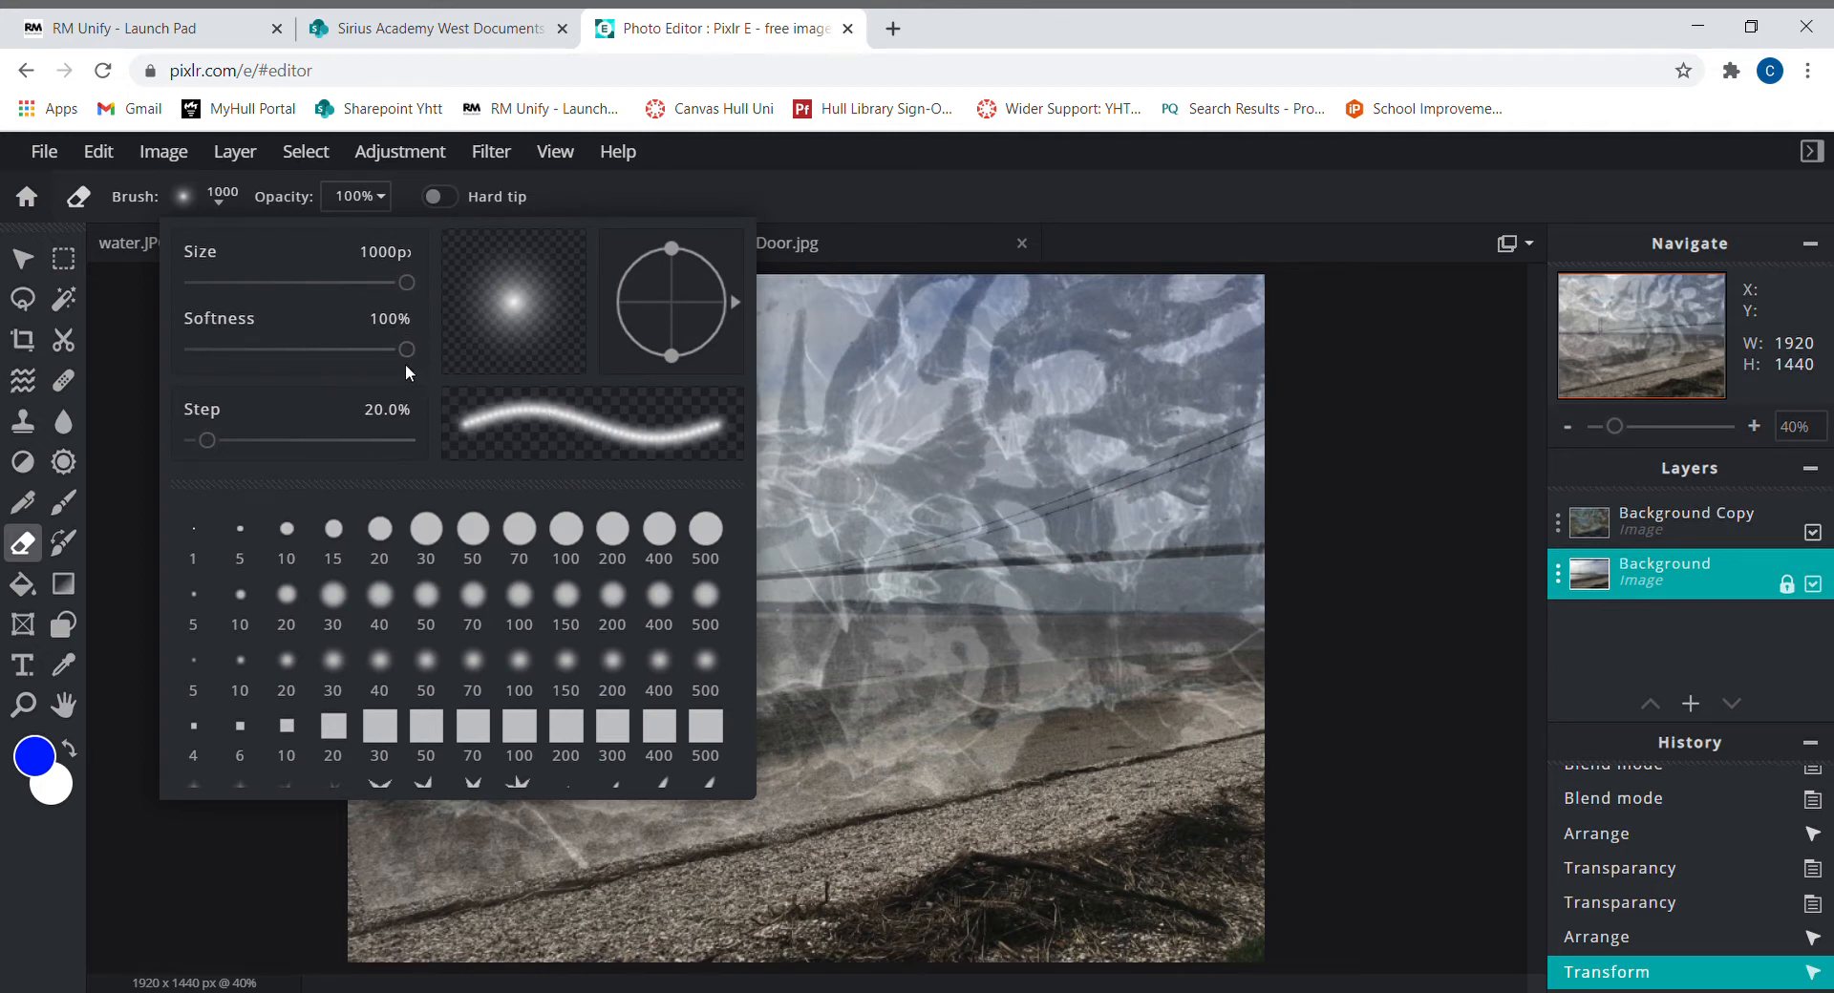
click(1354, 495)
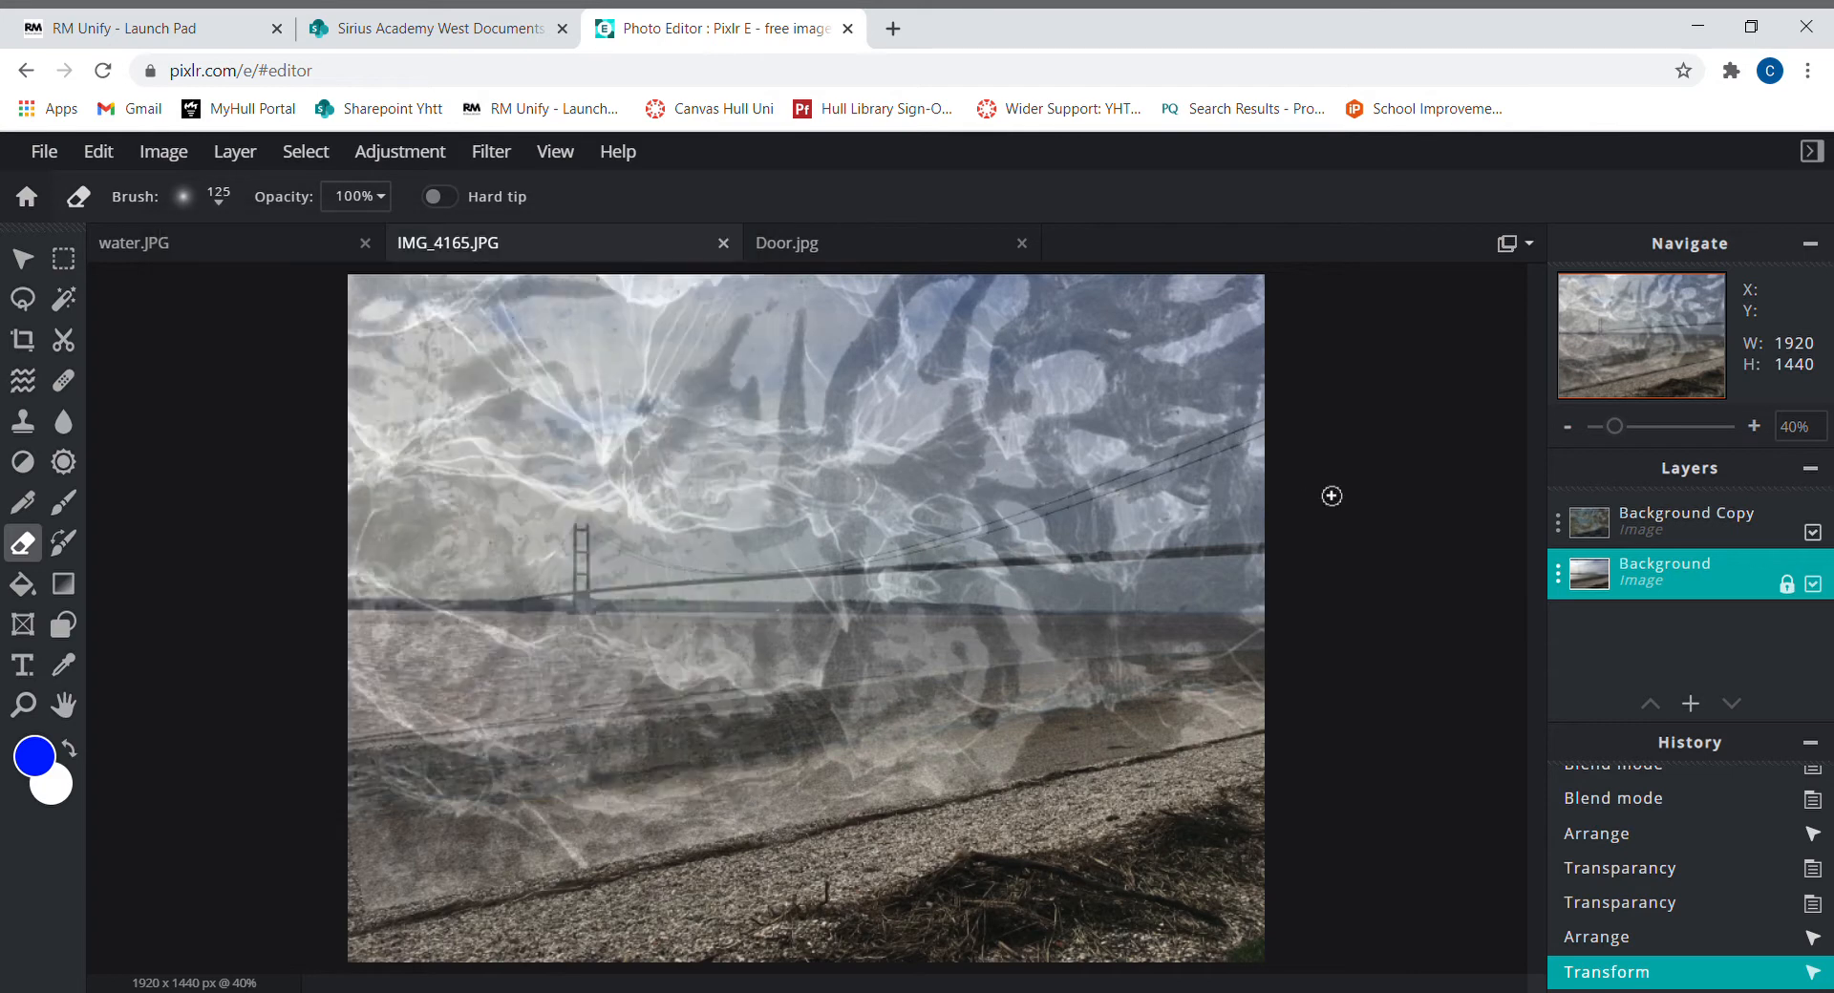
click(223, 199)
drag(286, 283, 688, 286)
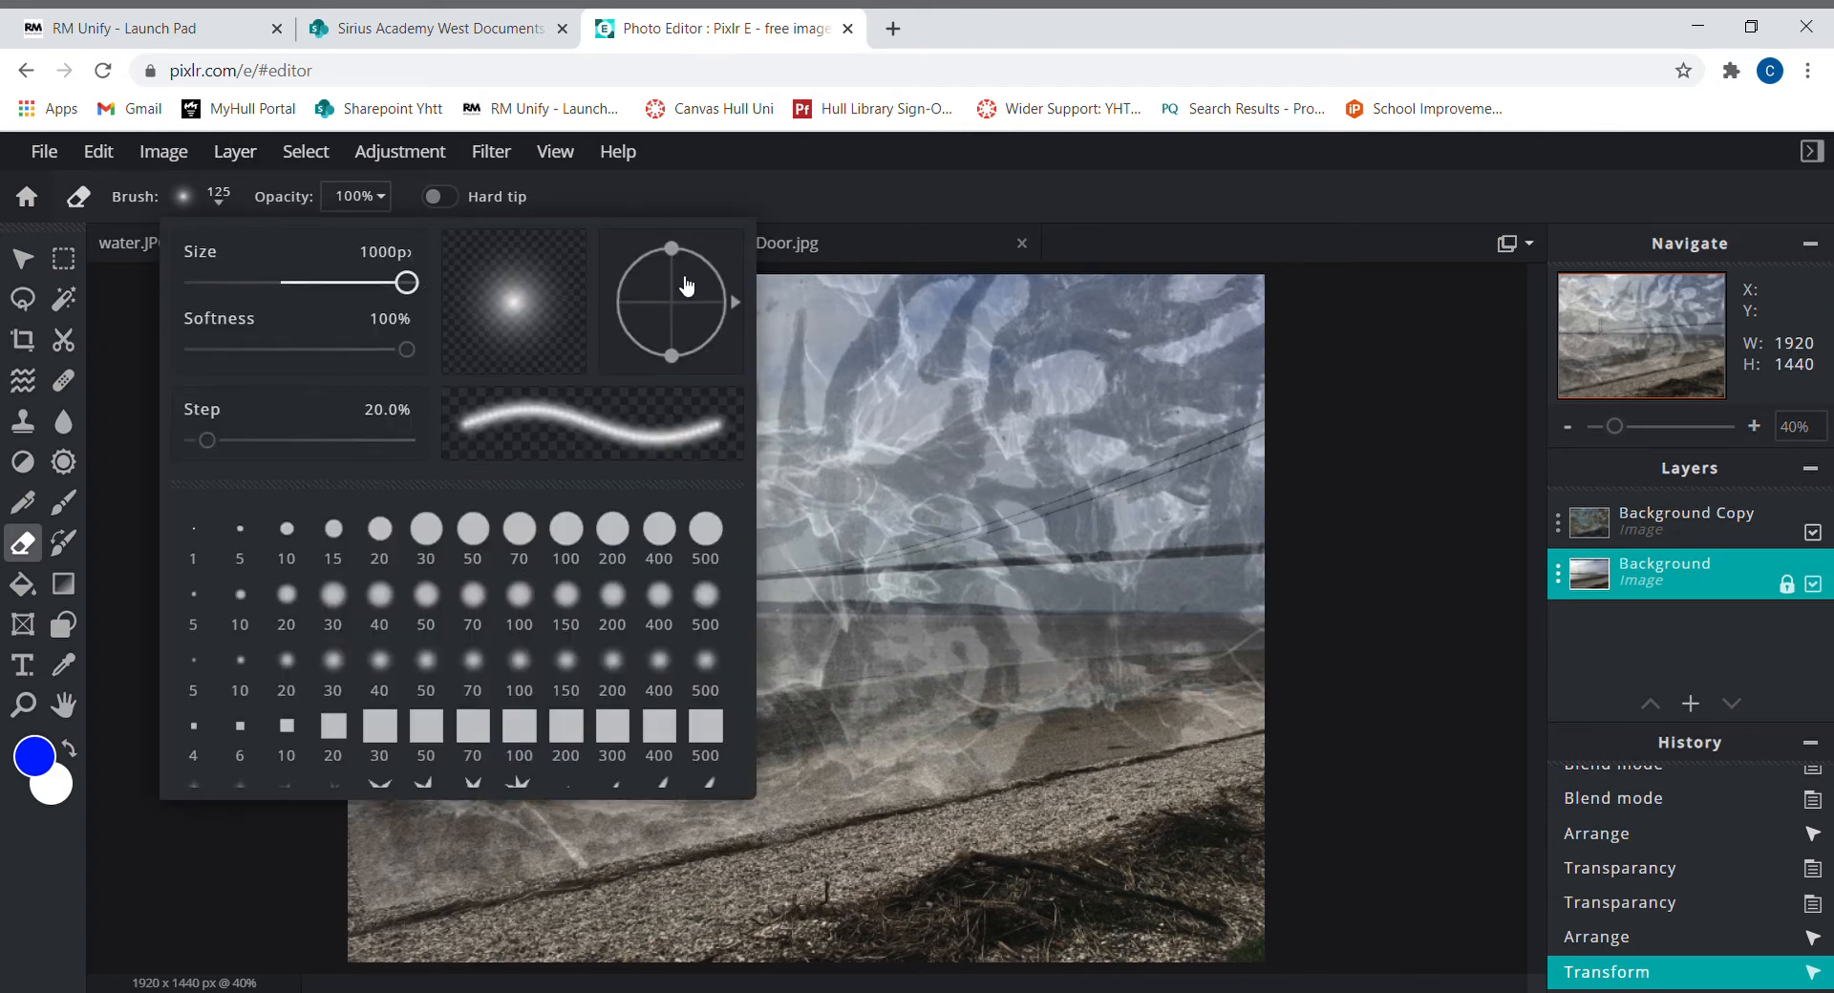
Erase the water layer from the beach and lower shoreline with the 1000 px soft brush, and finish with the Arrange tool on the background layer
click(1274, 342)
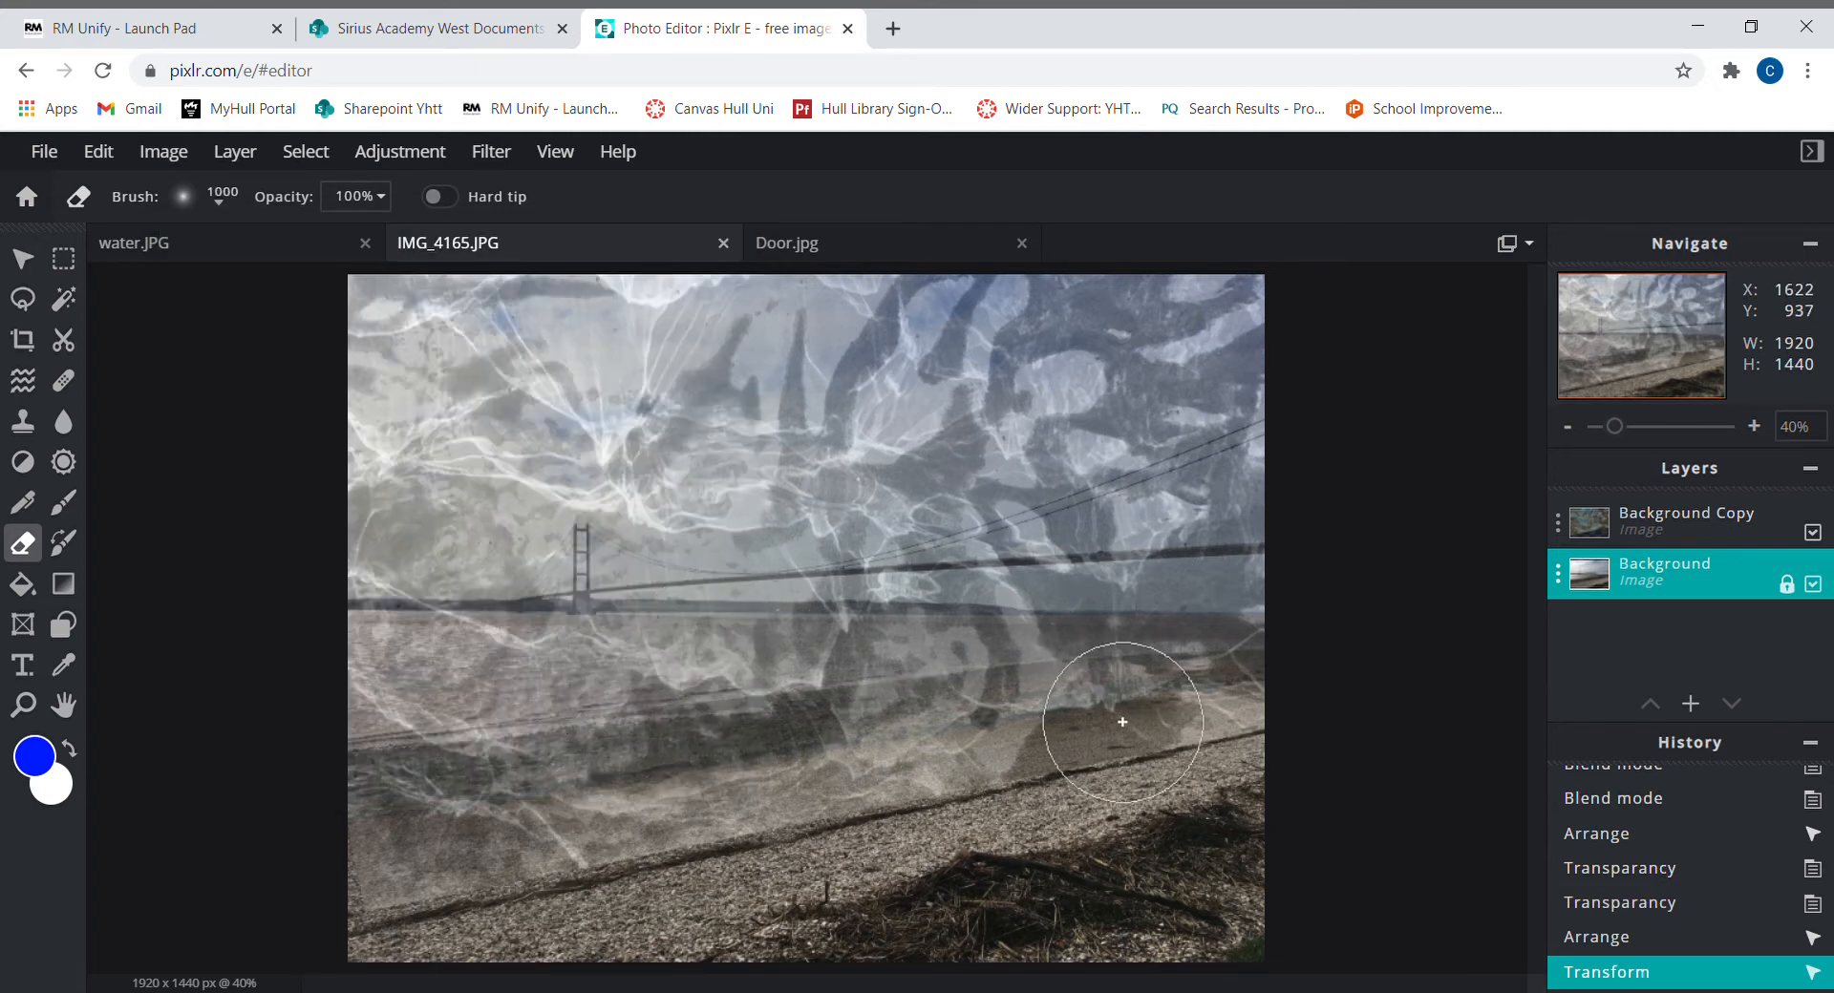
click(1642, 535)
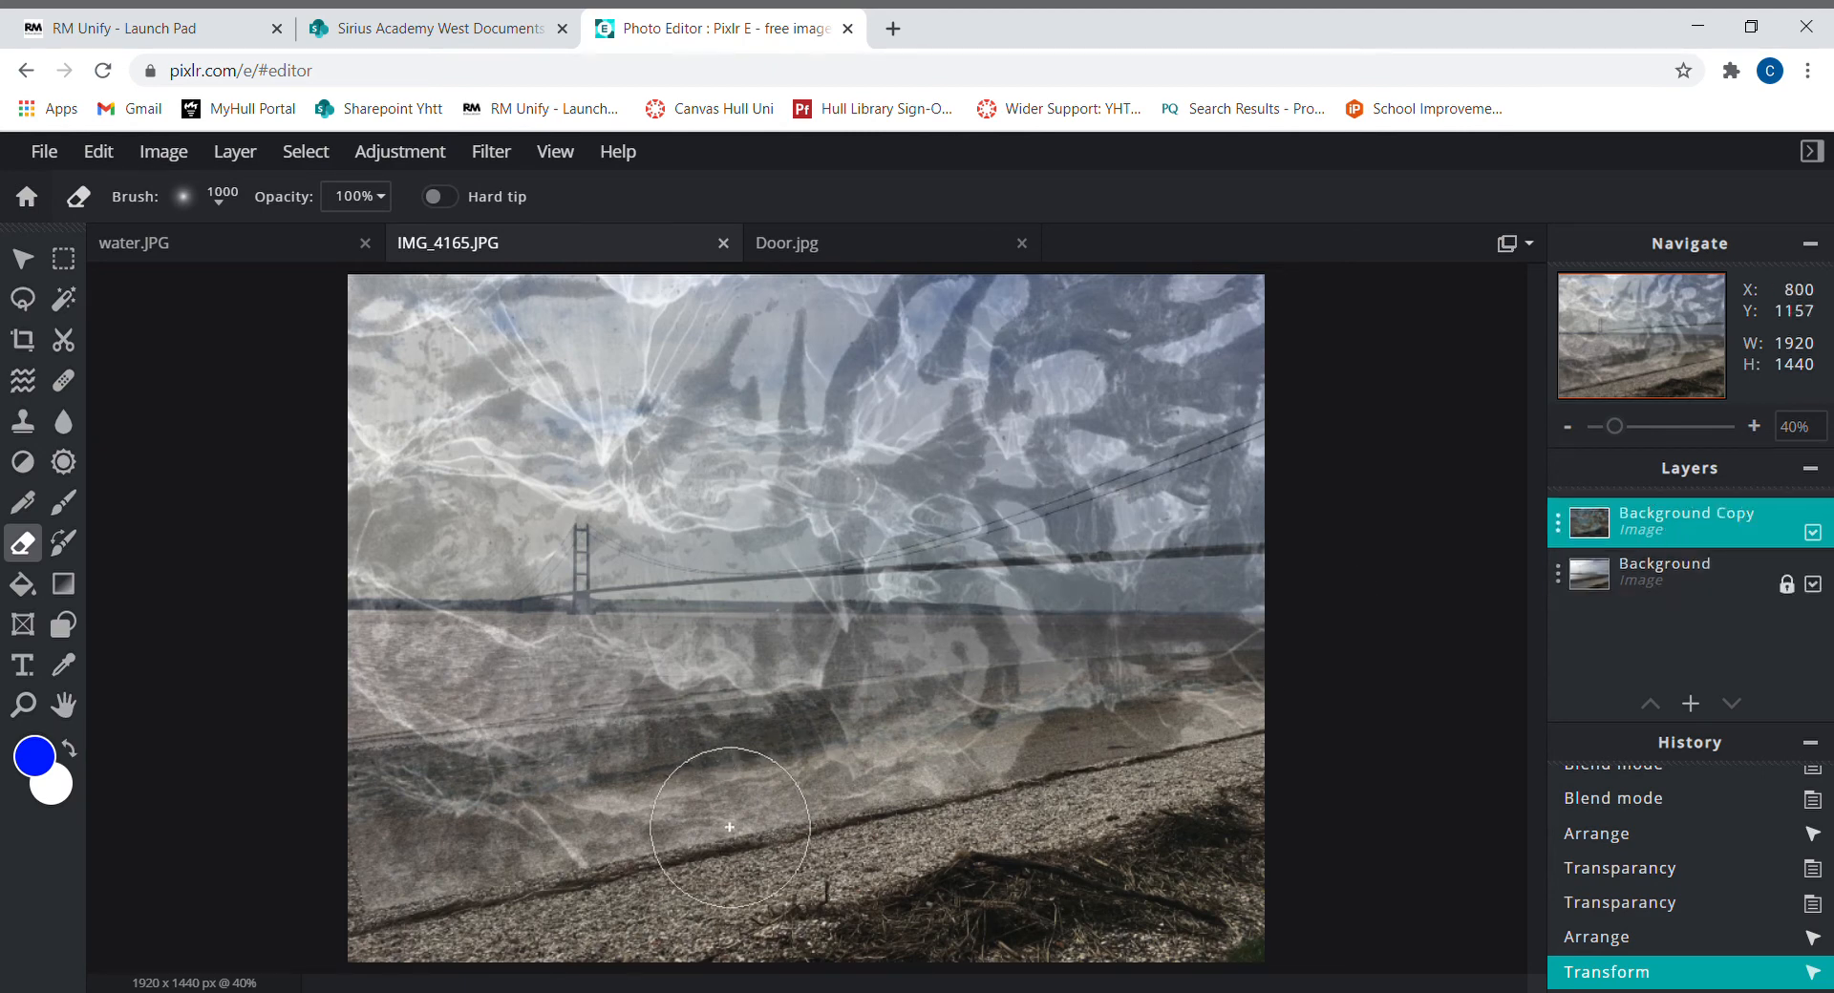
mouse_move(730, 828)
mouse_down()
mouse_move(550, 789)
mouse_move(358, 831)
mouse_move(783, 760)
mouse_move(1232, 725)
mouse_move(1164, 717)
mouse_move(1148, 688)
mouse_move(879, 720)
mouse_up()
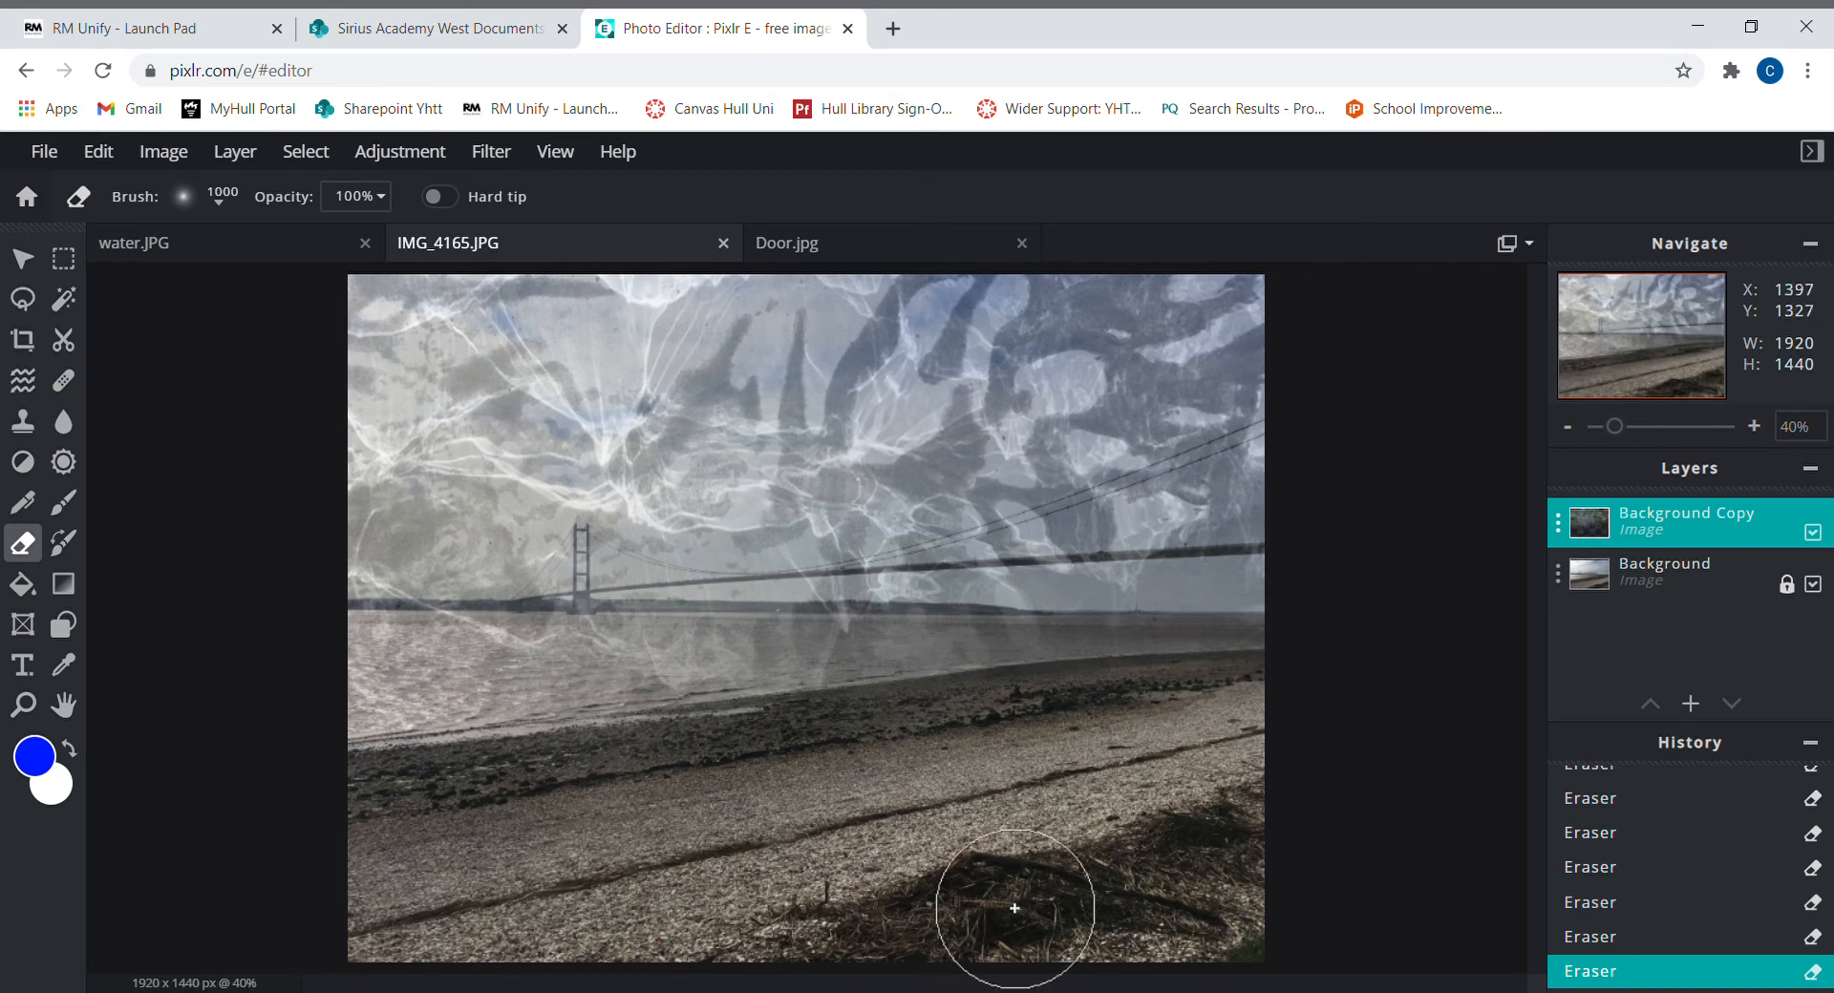
click(13, 265)
click(141, 440)
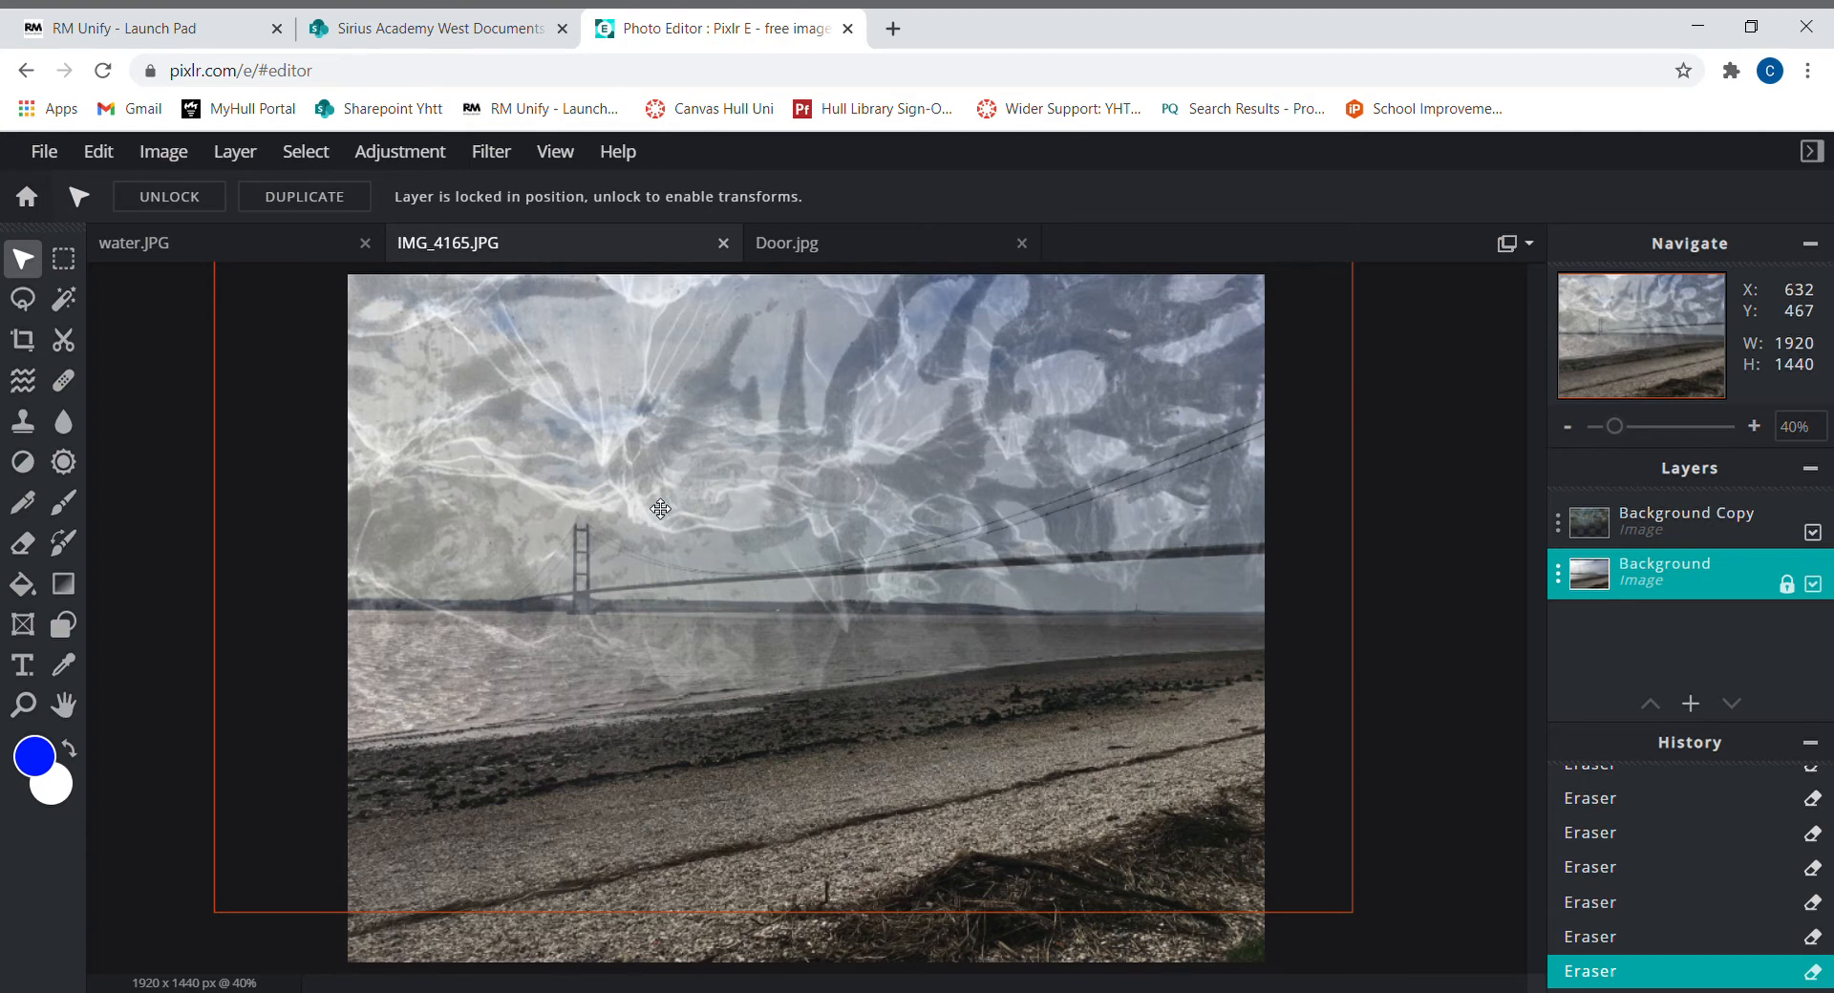
Switch to Door.jpg and remove the blue sky in the doorway using the Cutout magic wand in remove mode with tolerance 38
click(807, 252)
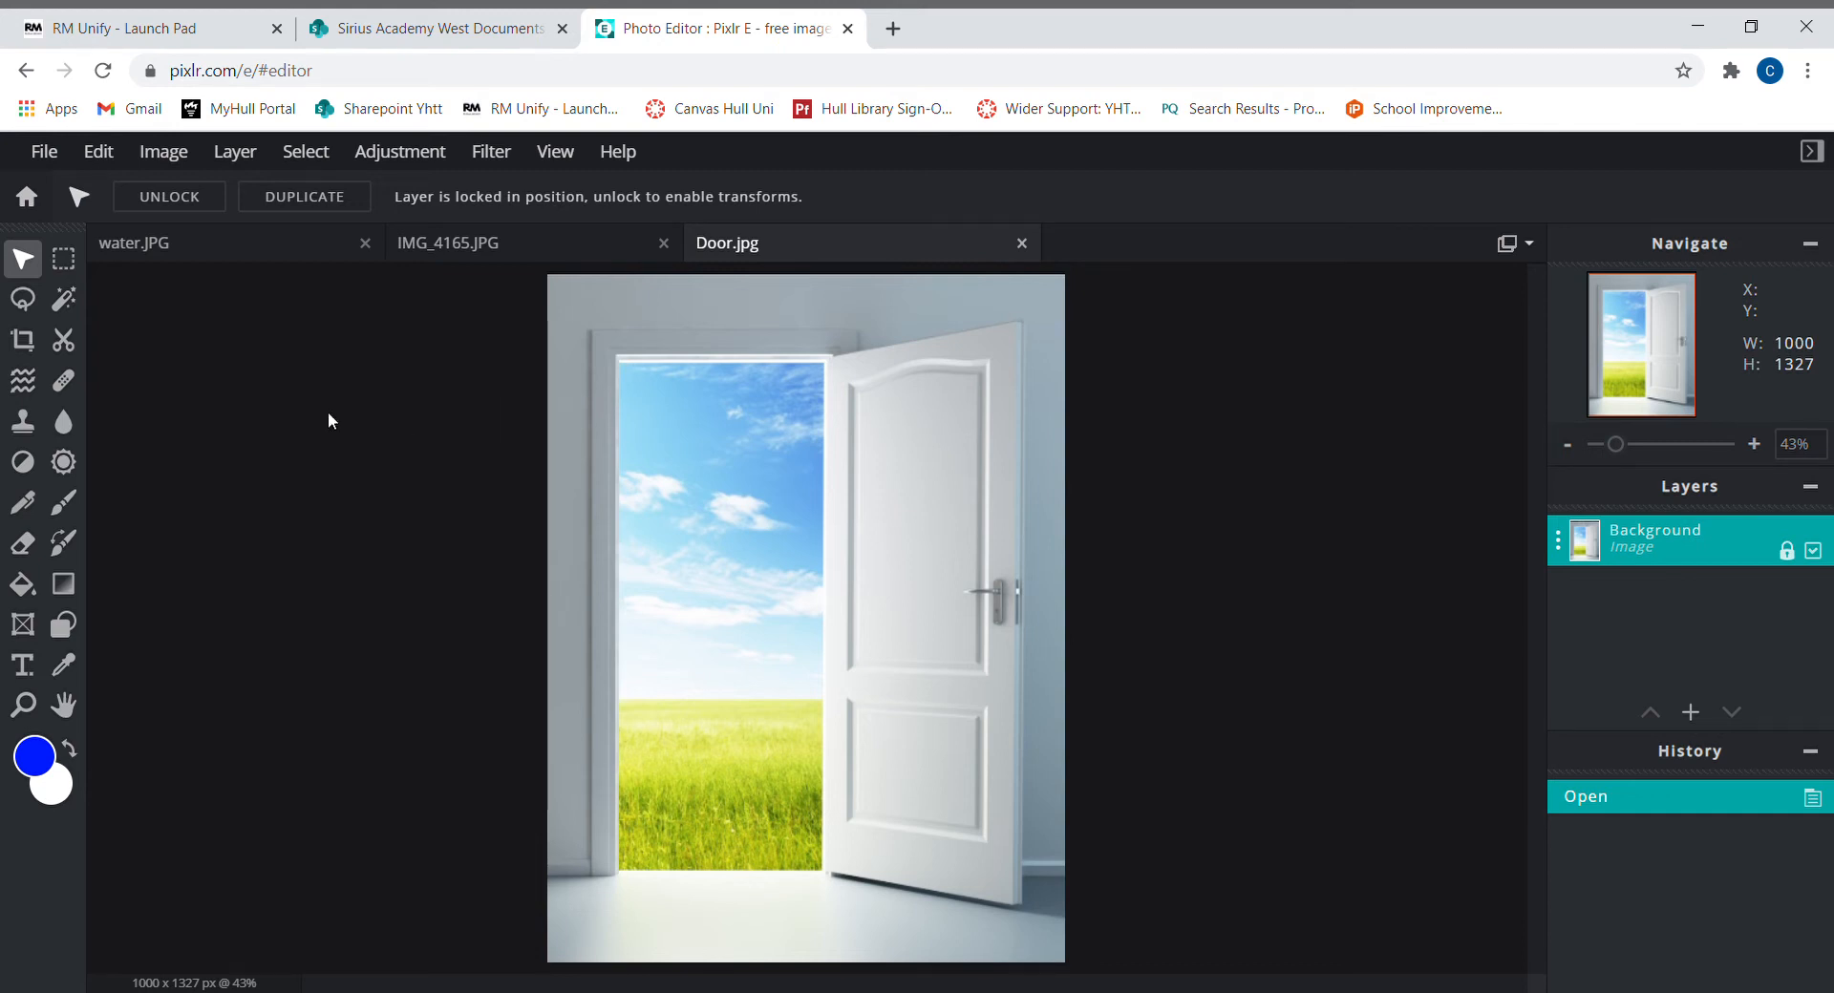
click(63, 302)
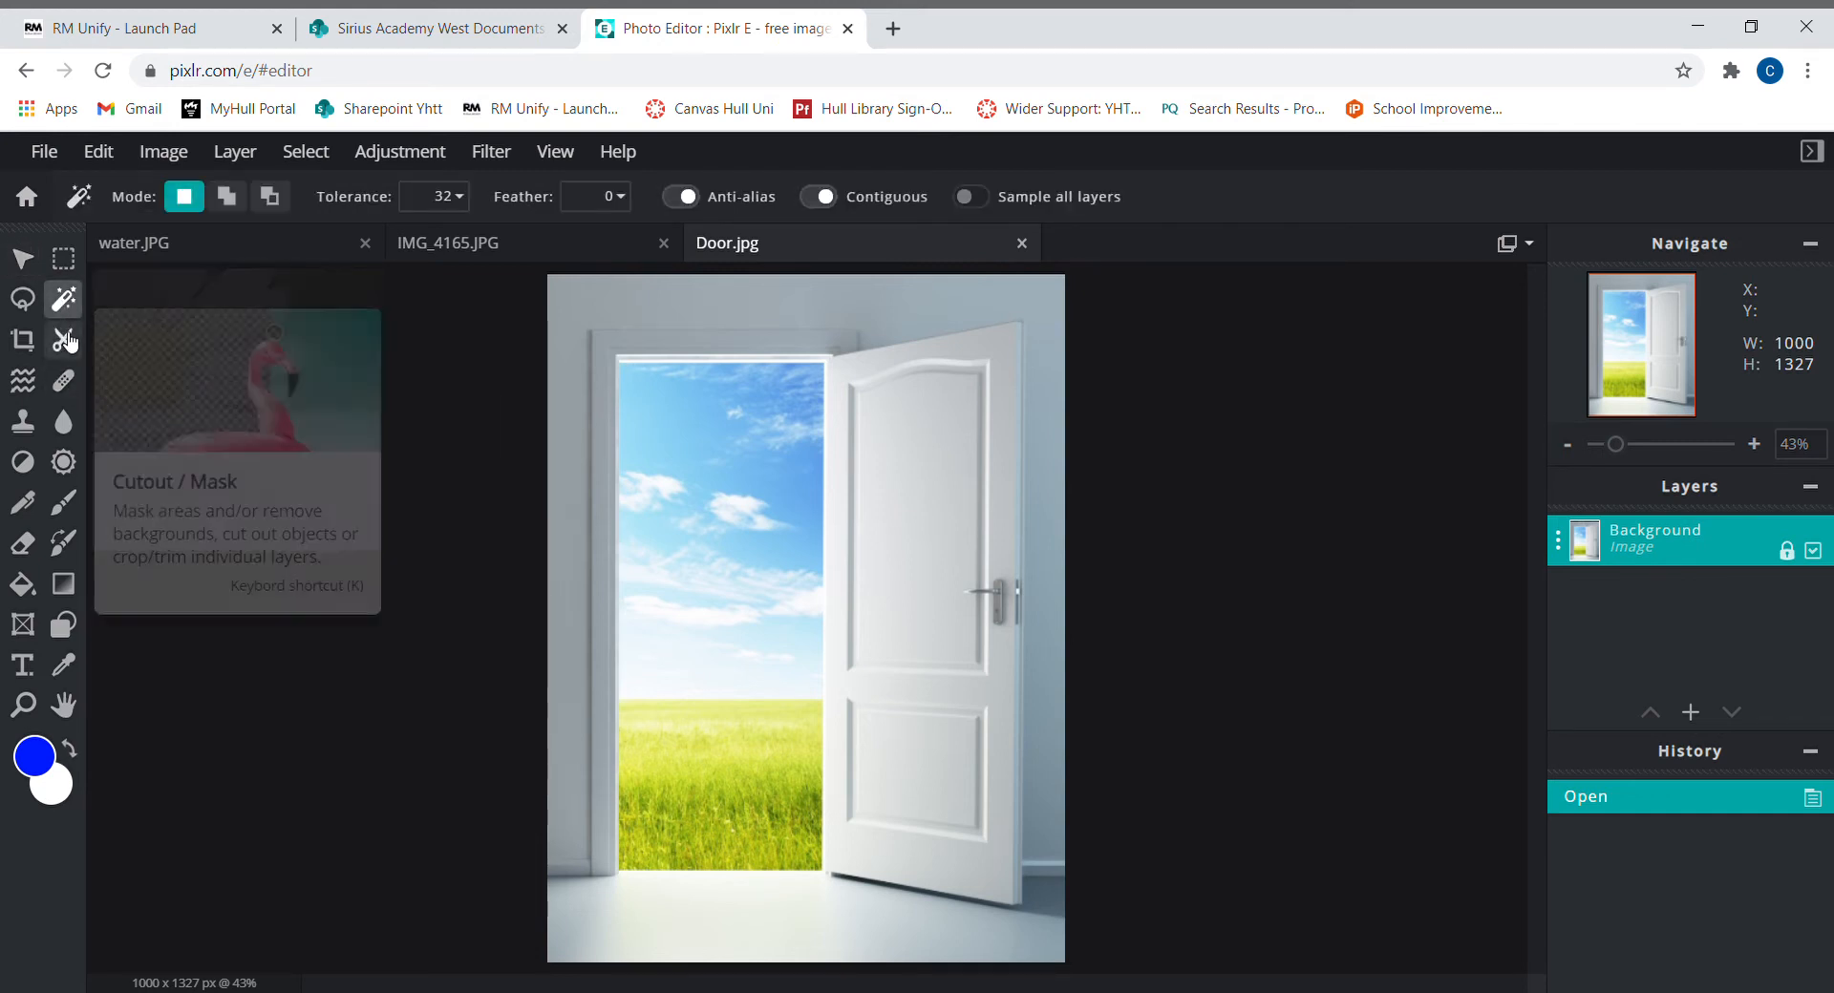
click(63, 342)
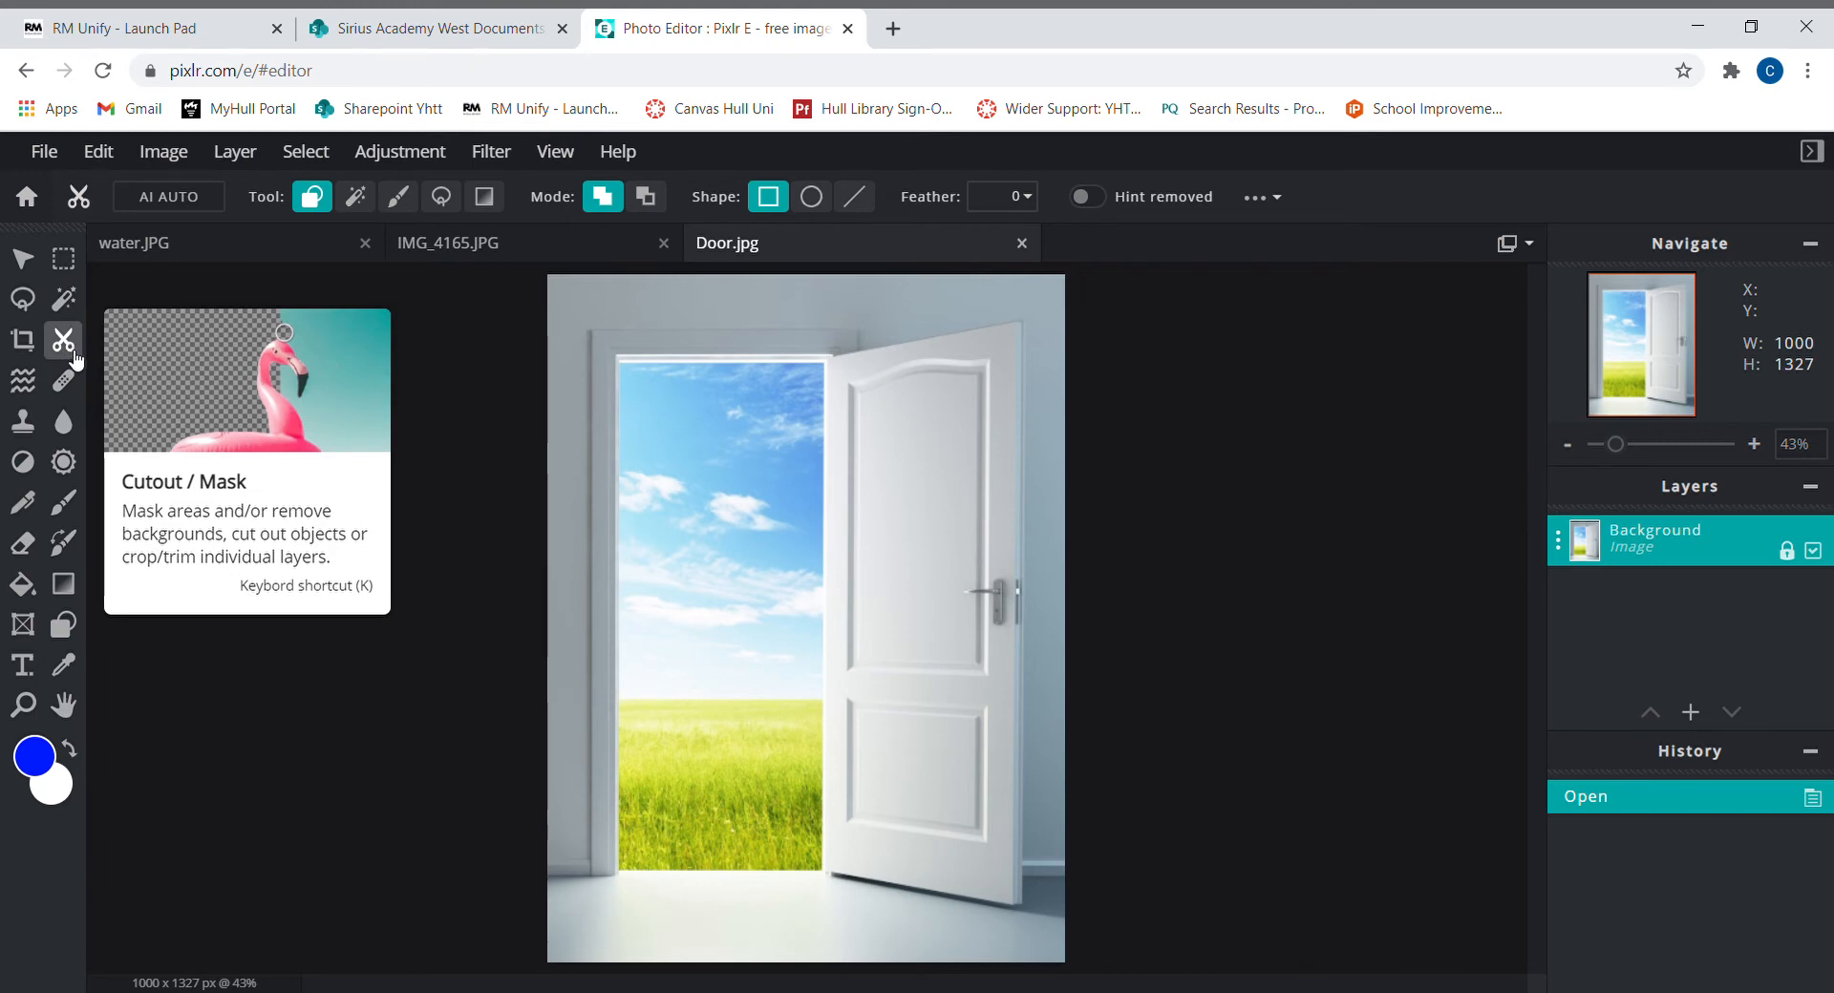
click(353, 204)
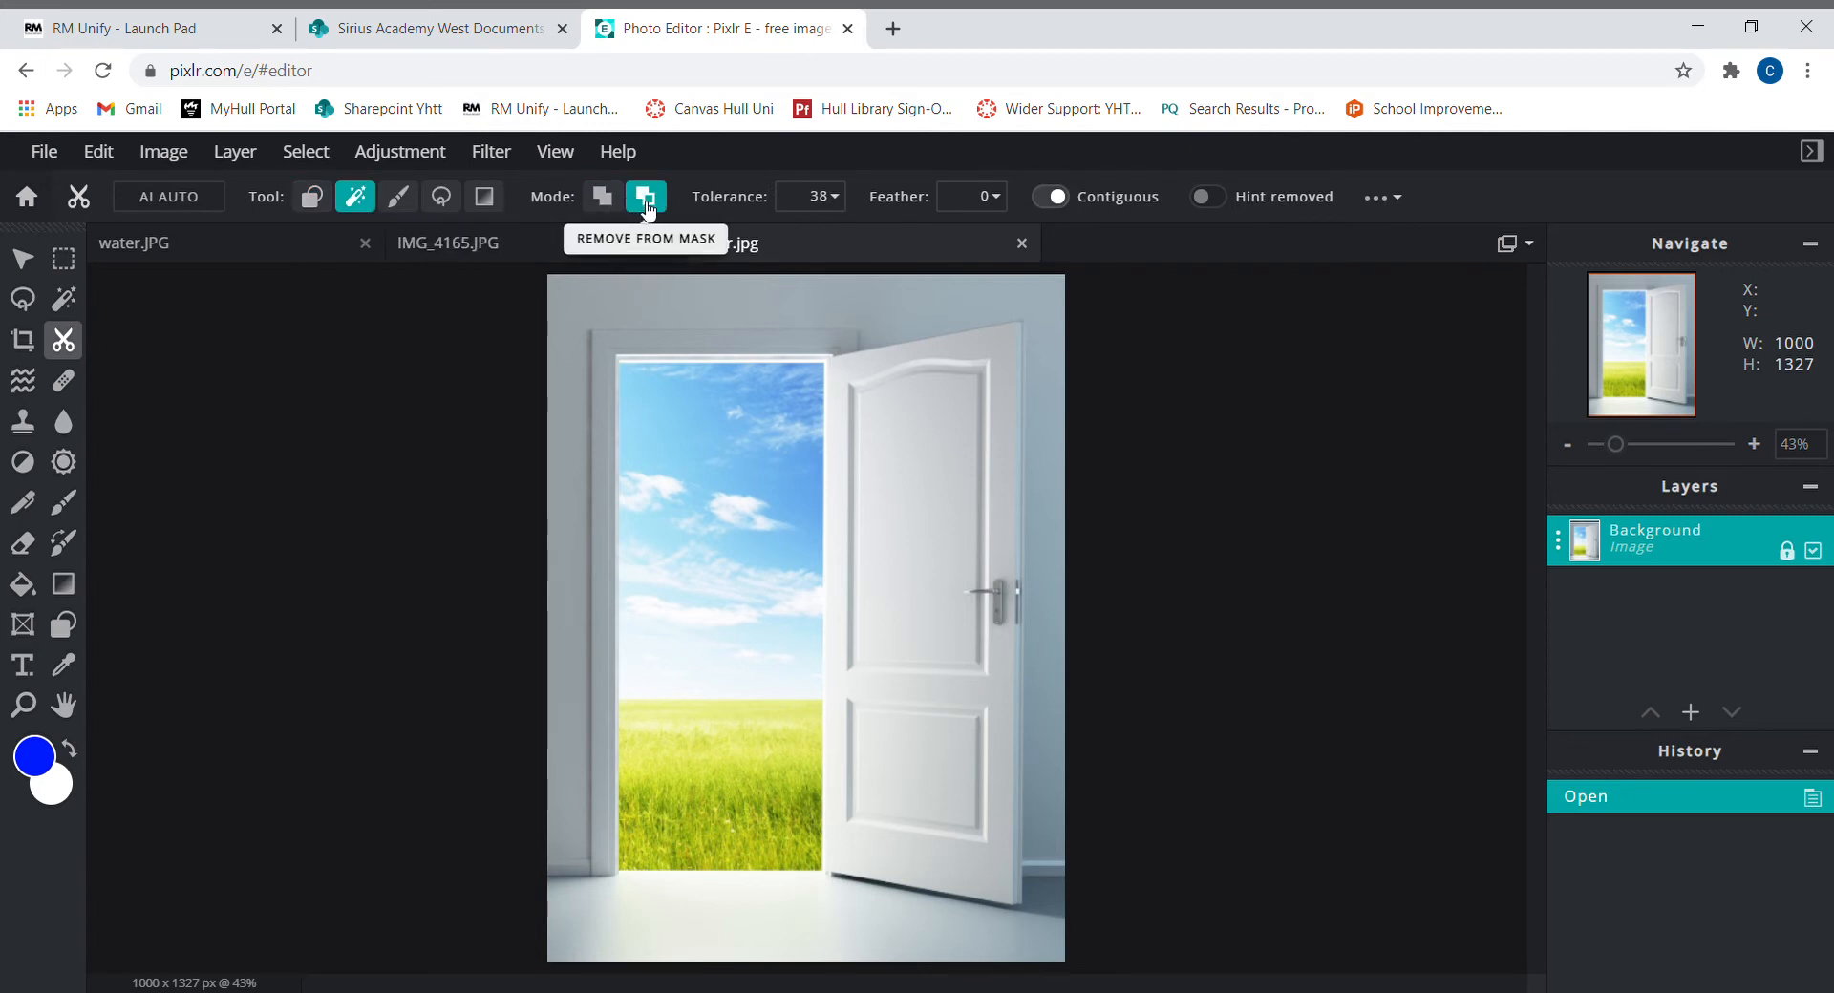
click(712, 480)
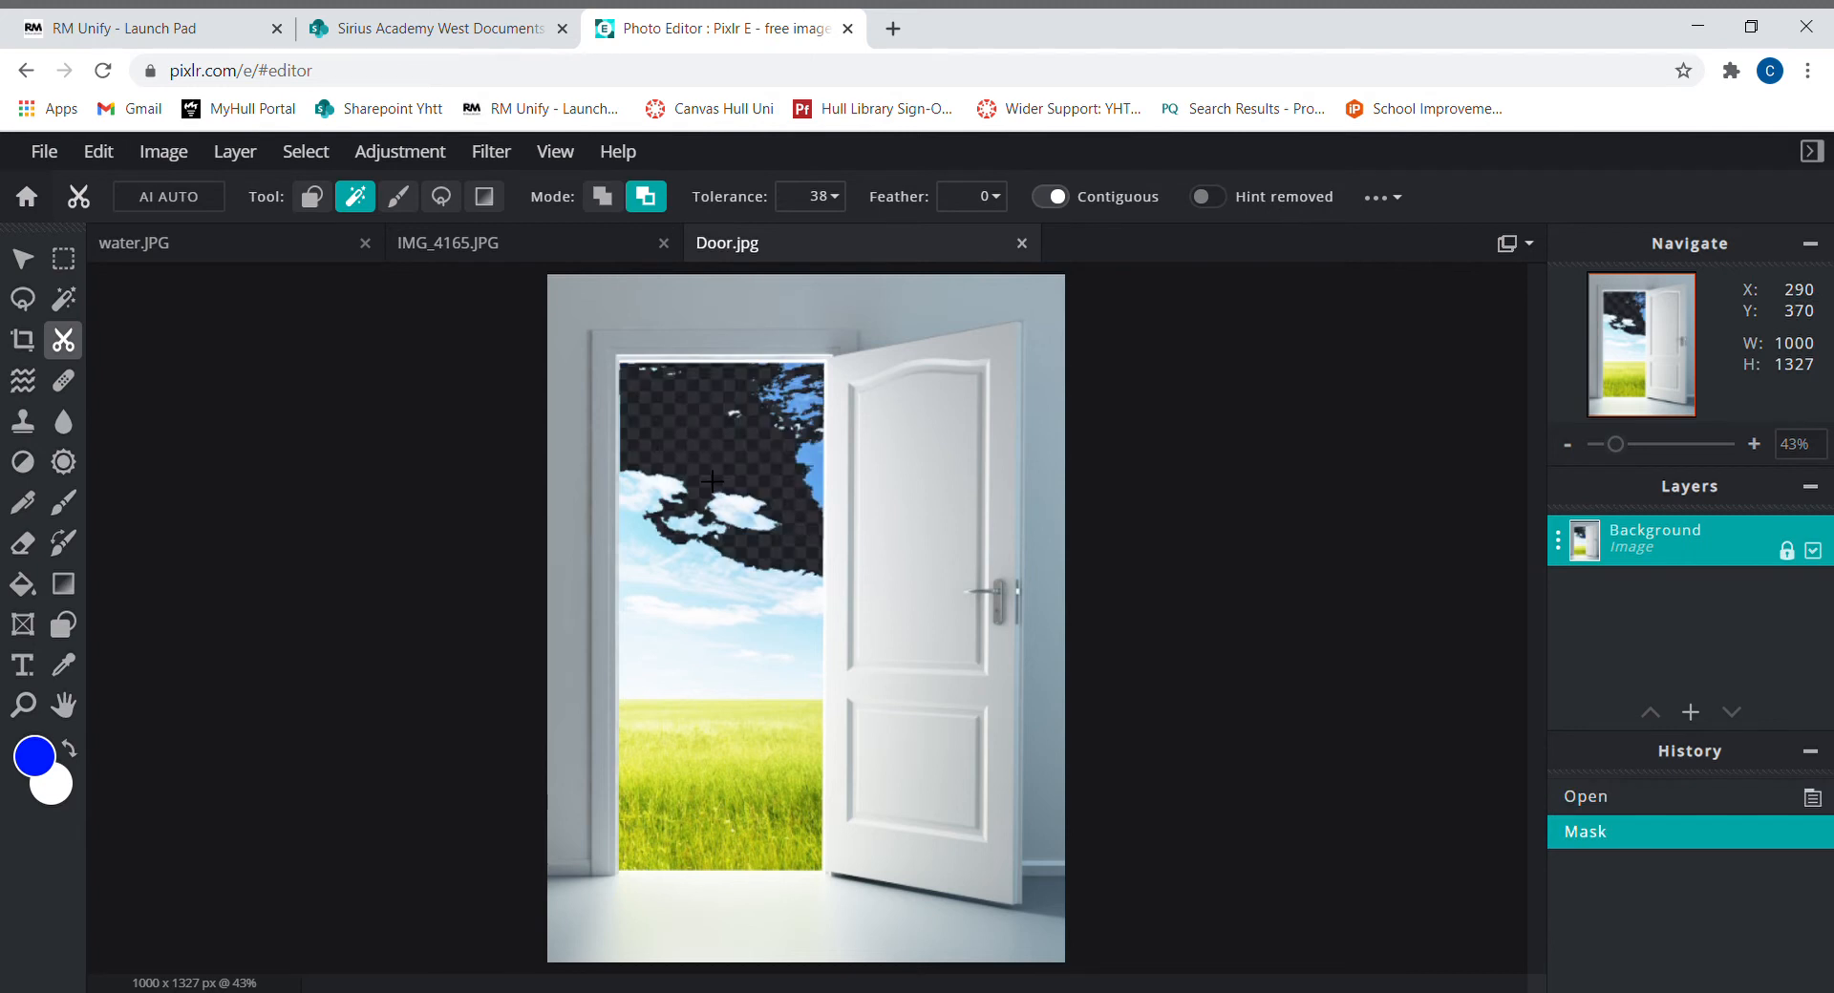
Try to remove the pale lower sky in the doorway with the magic wand mask and undo that removal
click(717, 665)
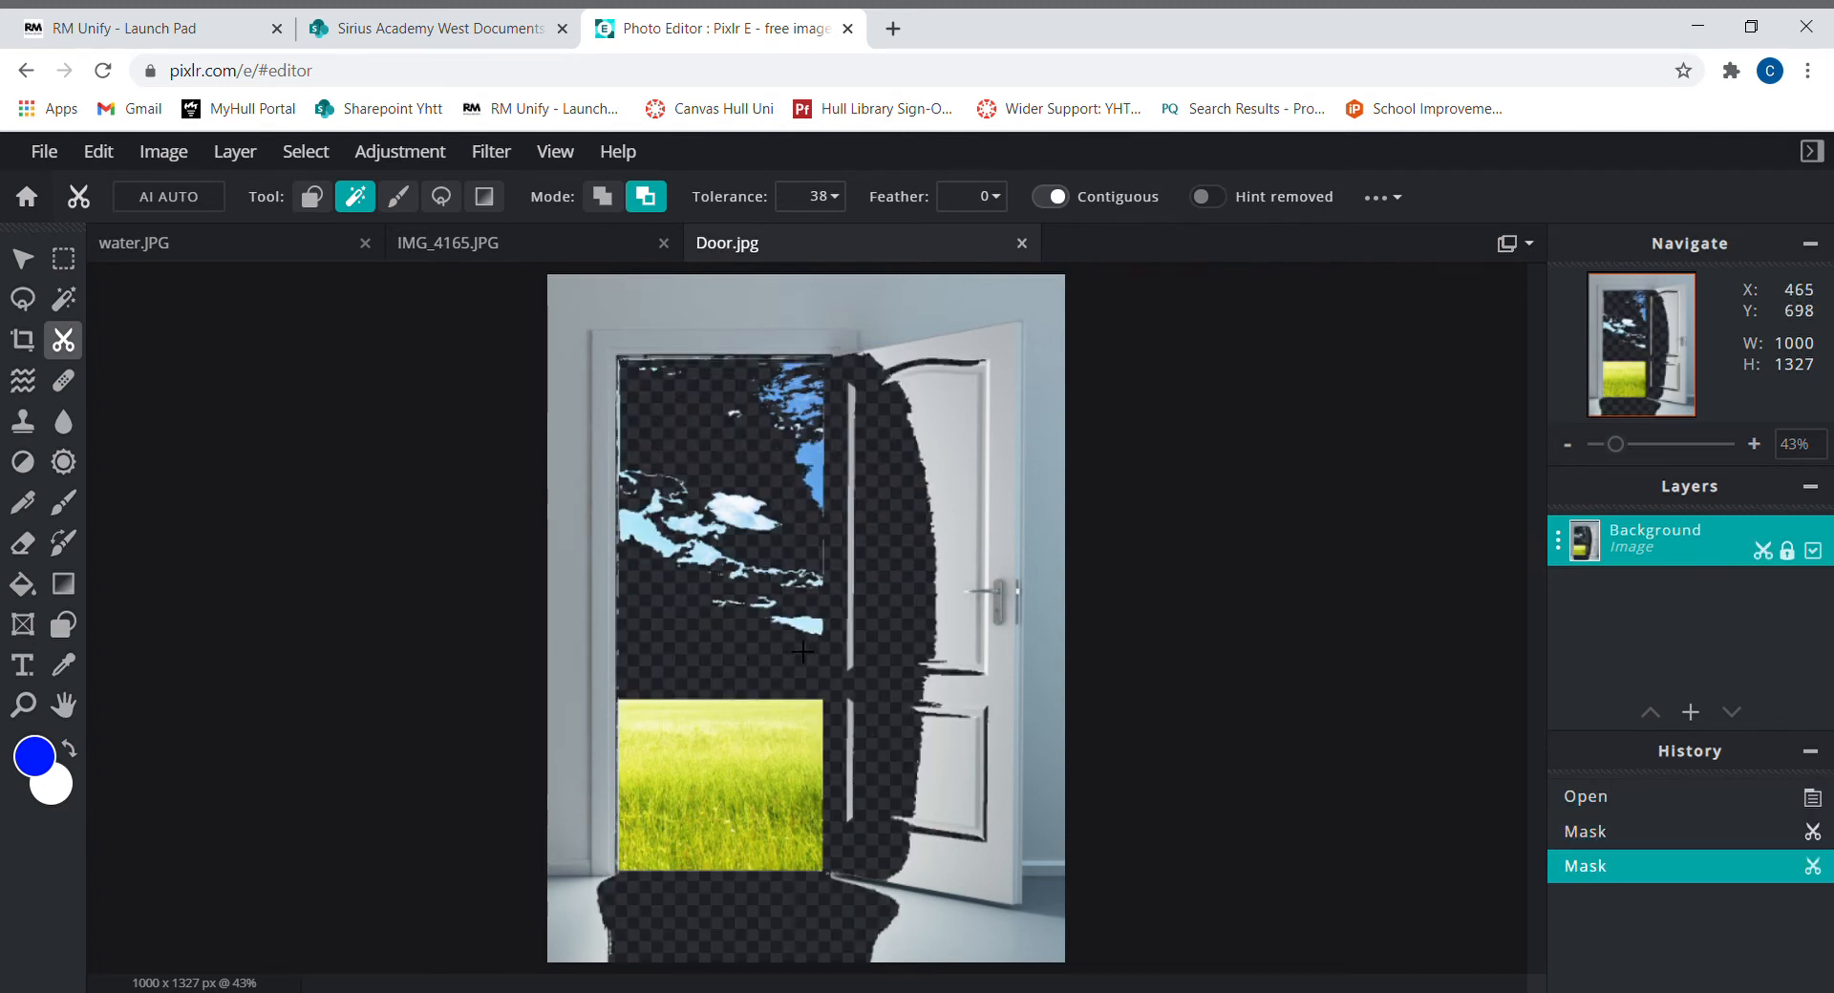
key(ctrl+z)
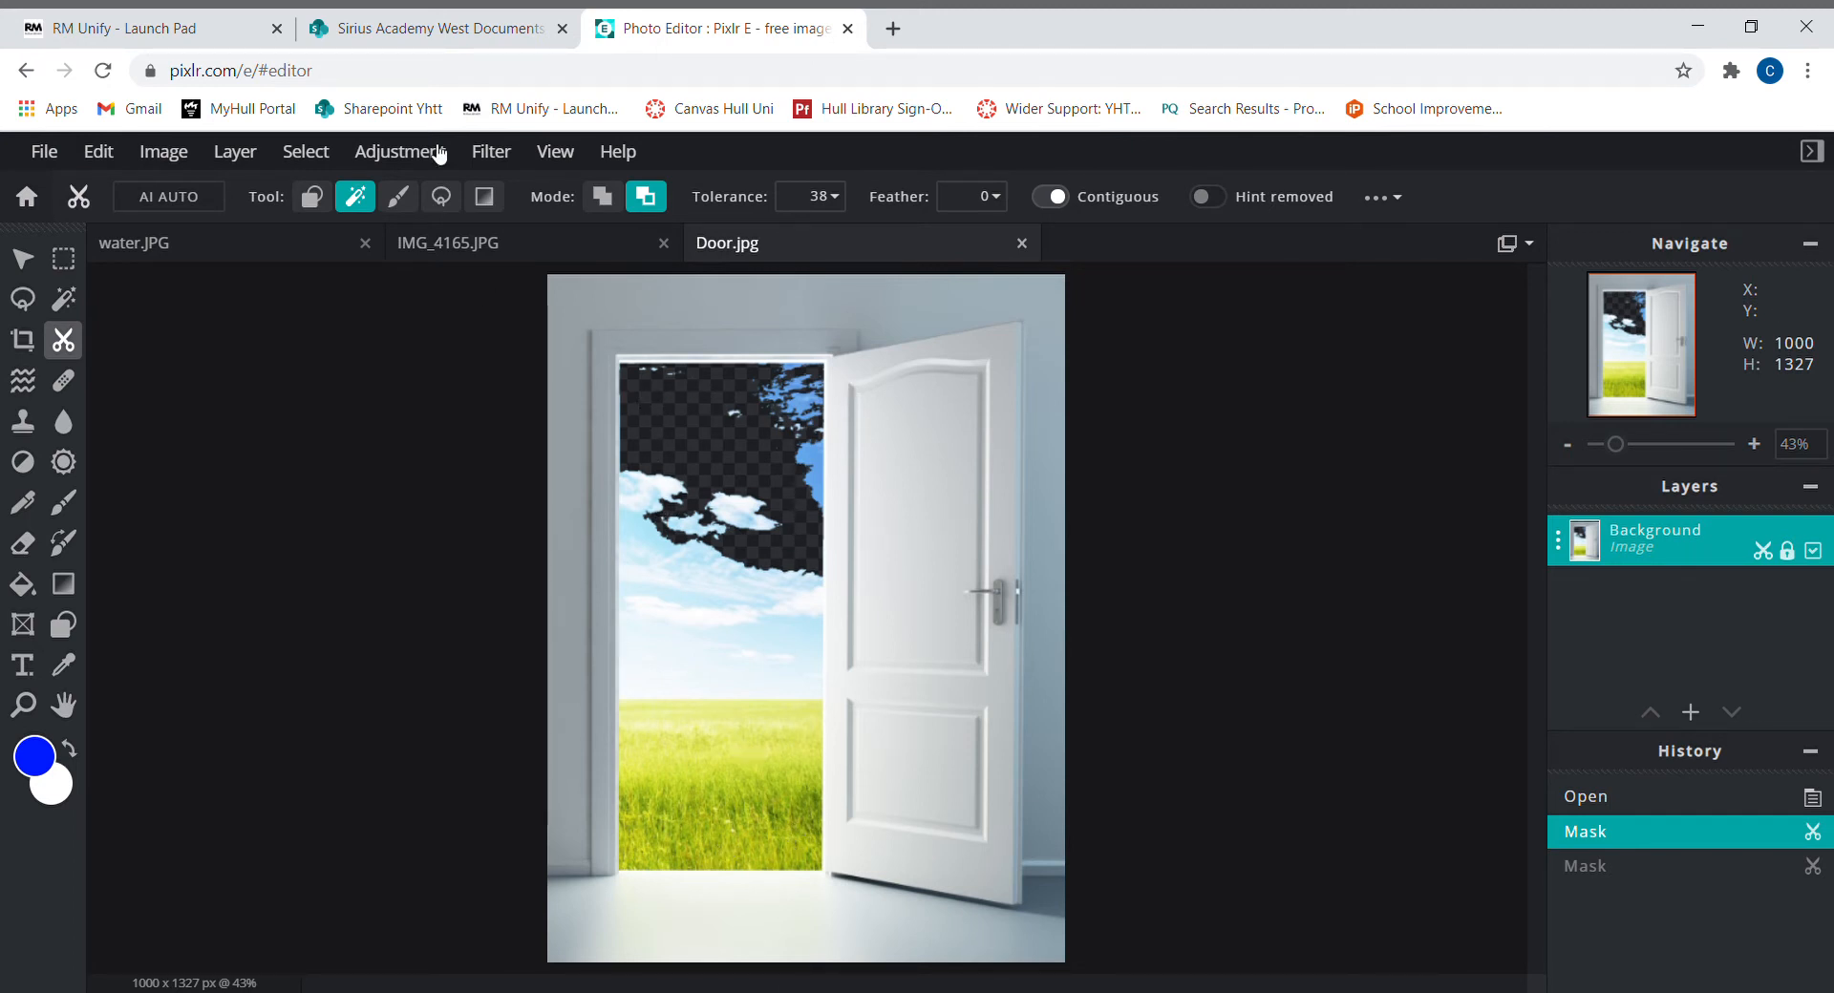
Remove the whole view inside the doorway with two rectangular shape masks, covering the remaining strip along the door's hinge edge
click(324, 201)
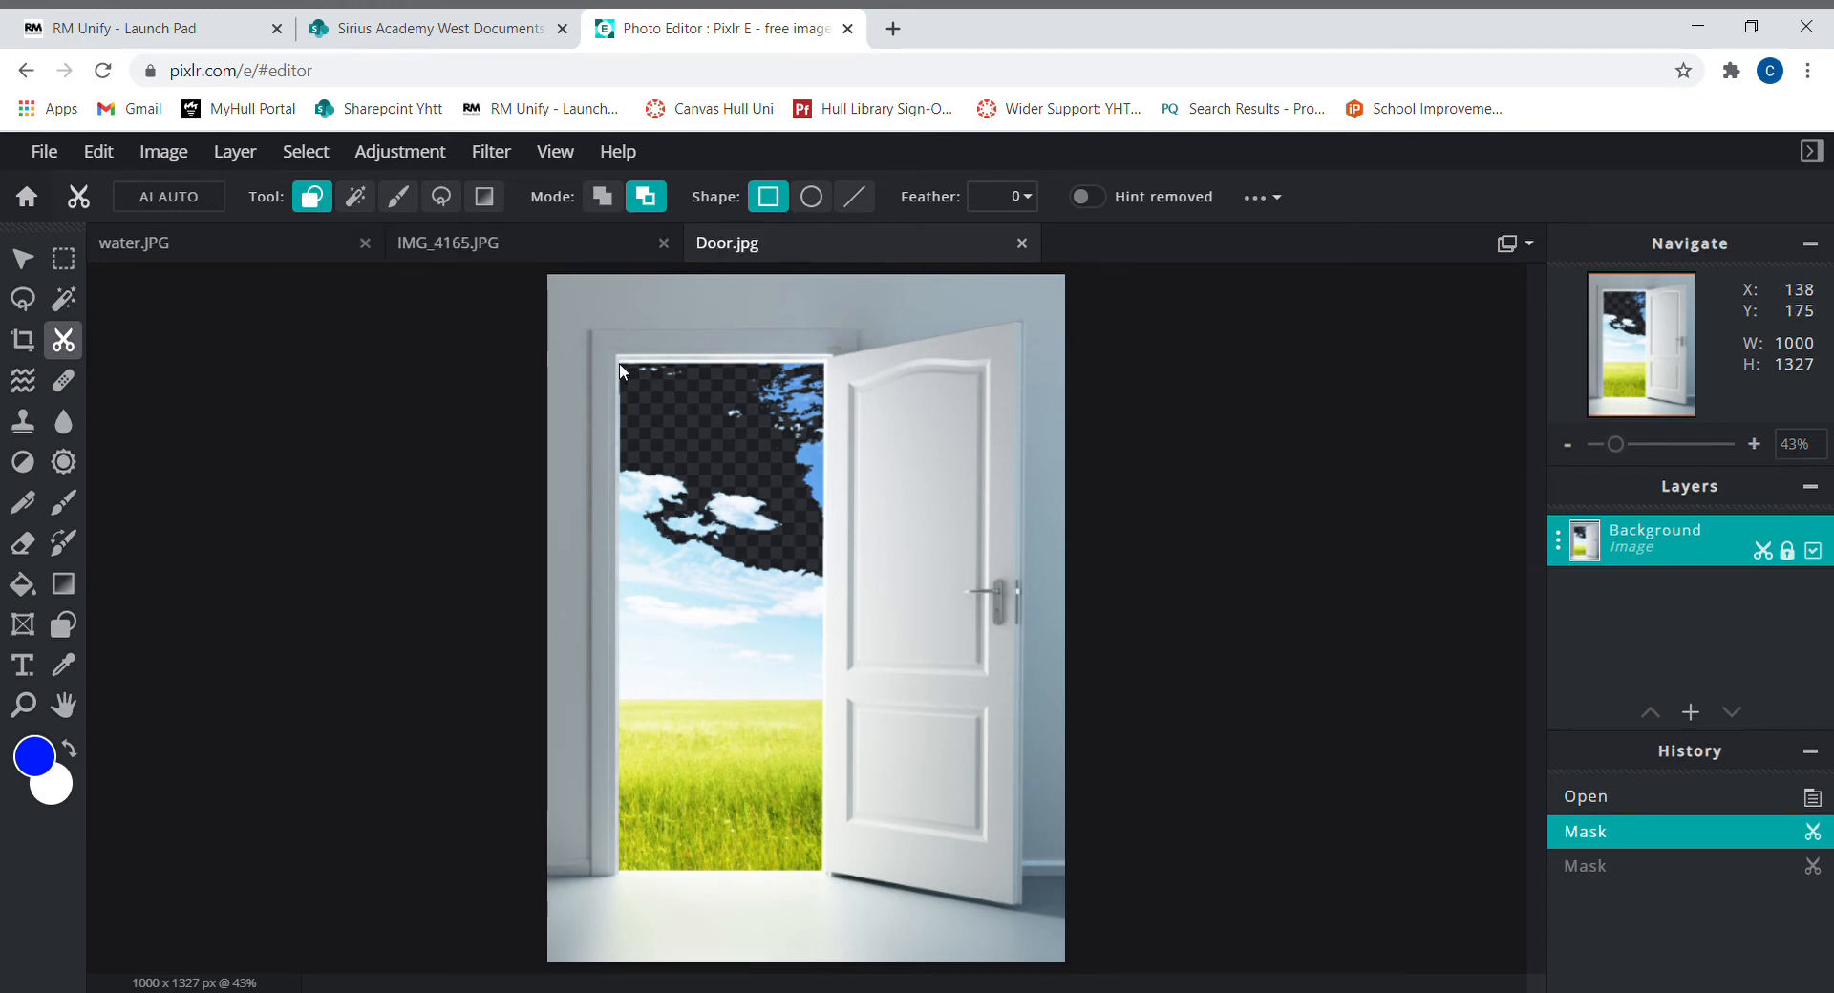
drag(620, 365, 834, 908)
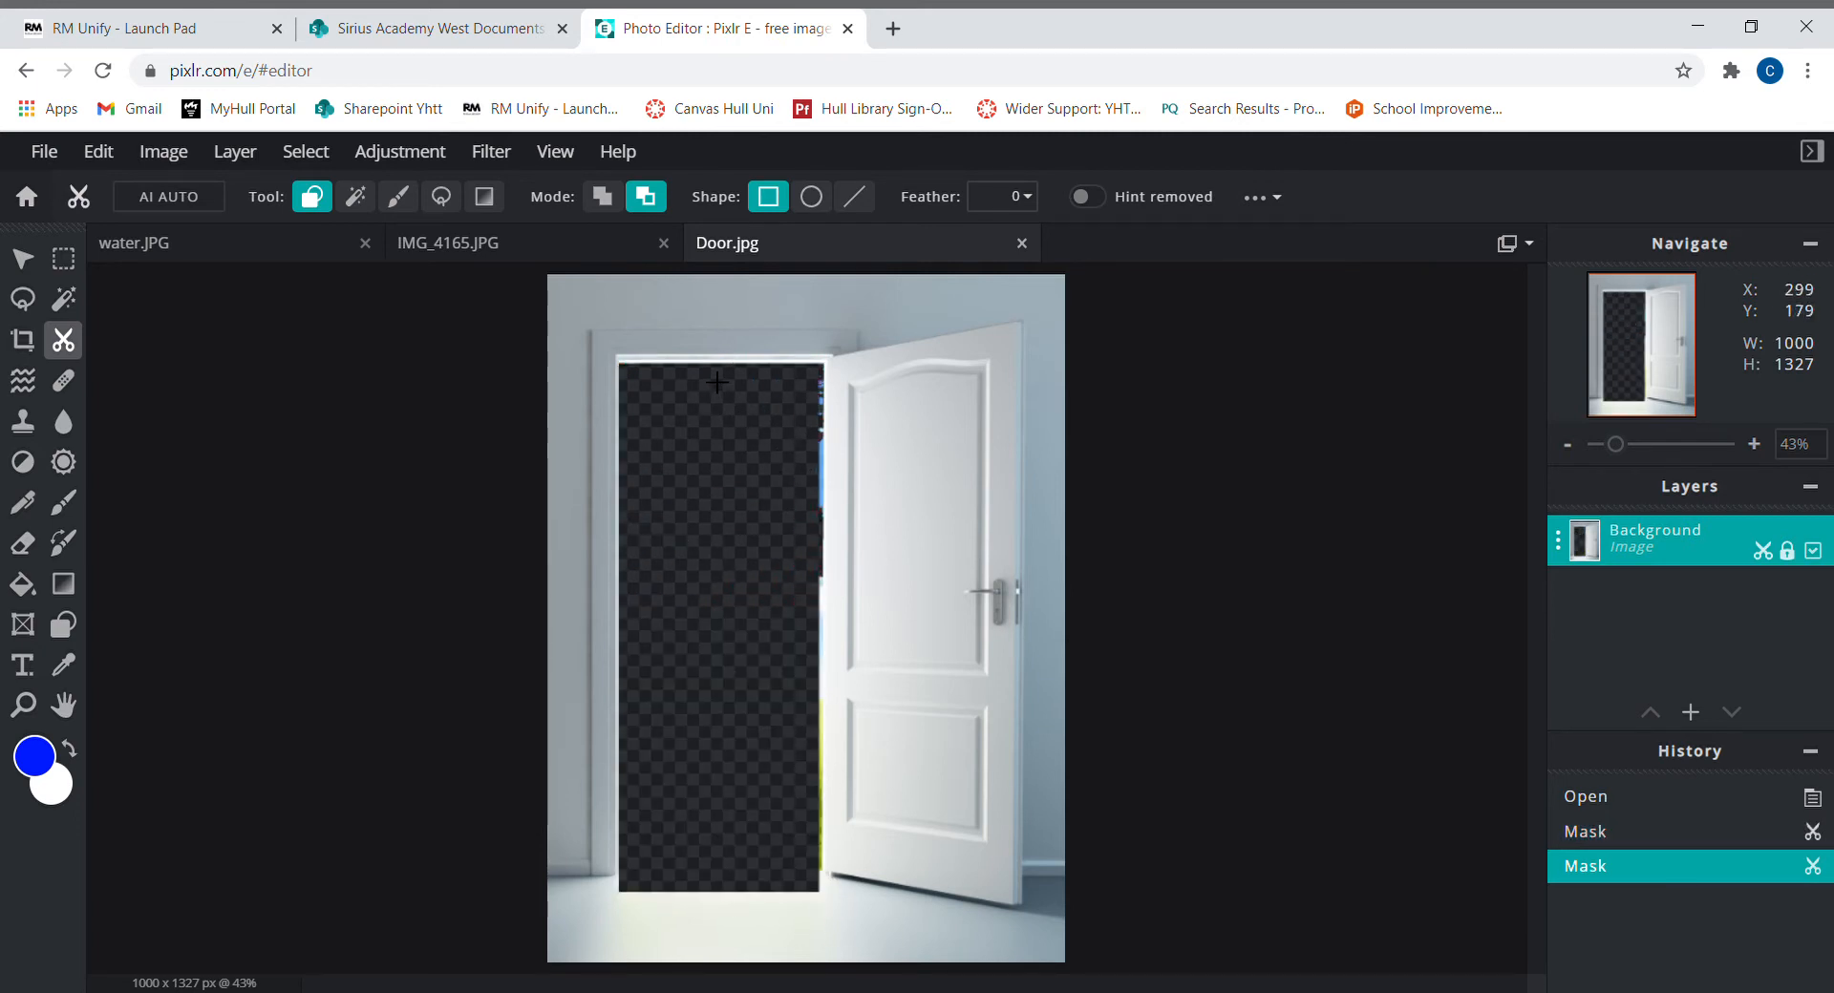
drag(784, 390, 838, 929)
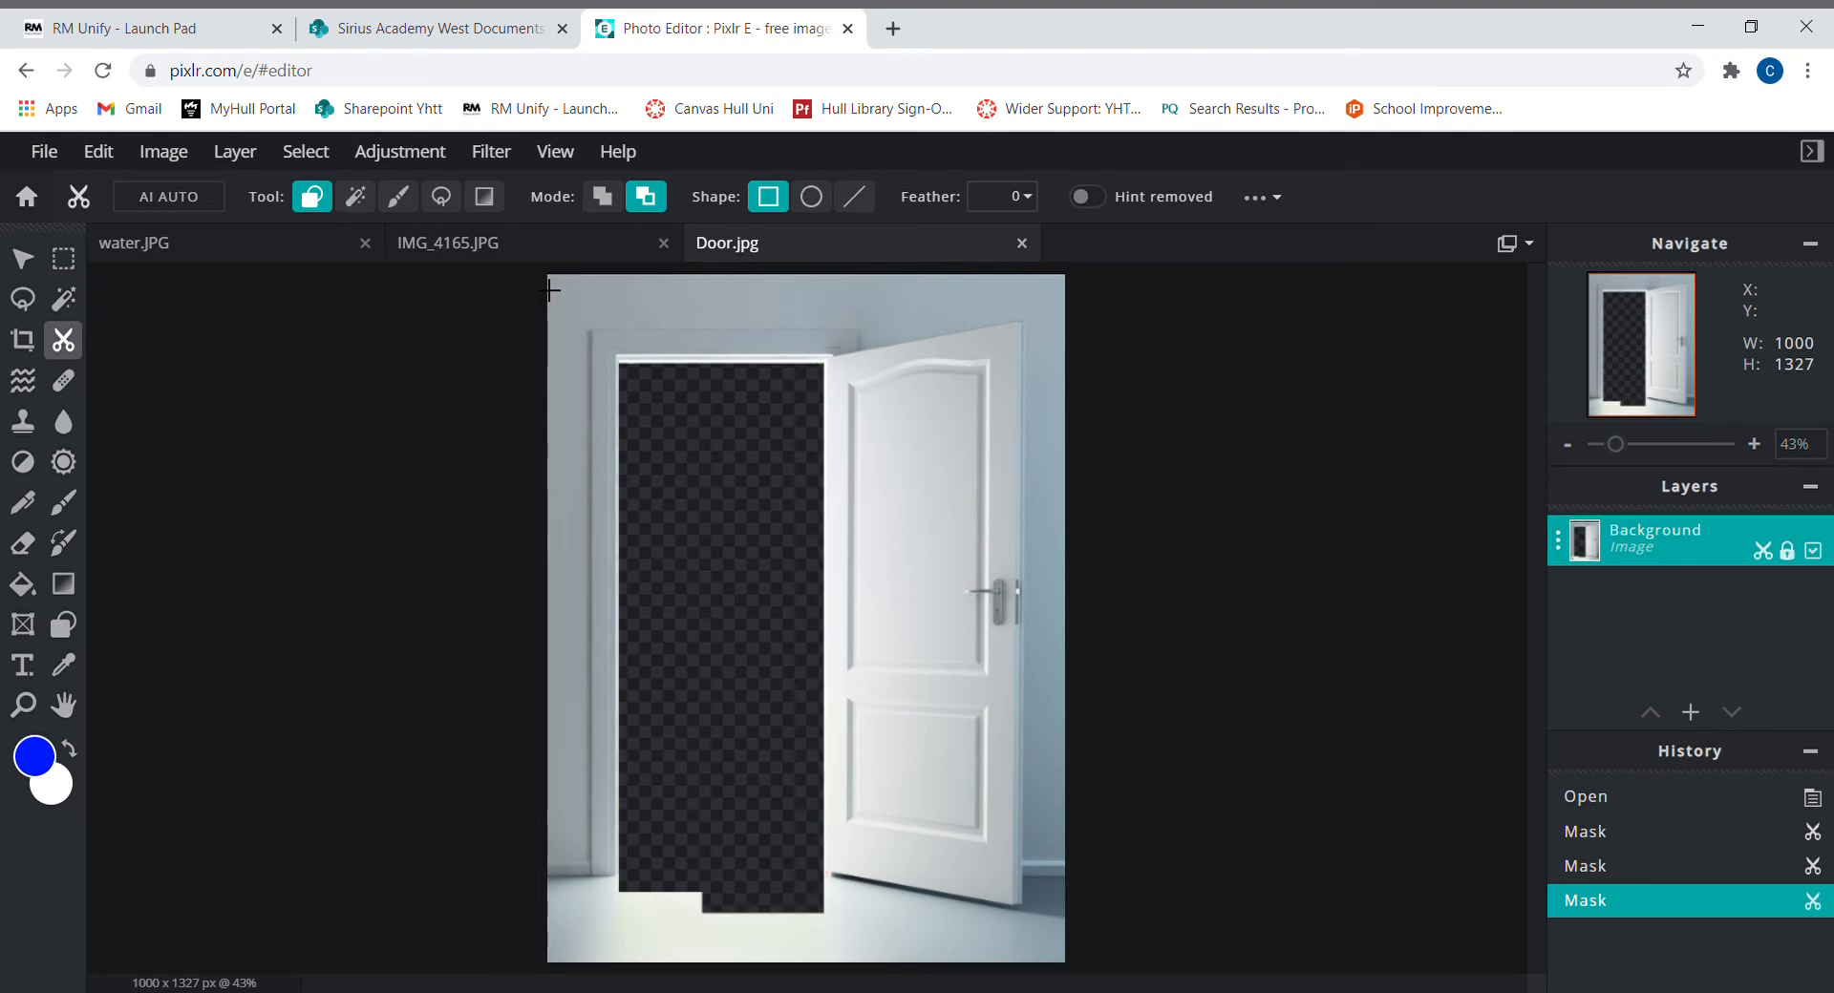
Remove the wall on both sides and above the door frame, and the floor below the doorway and along the image's lower edge, with rectangular masks
drag(550, 290, 606, 981)
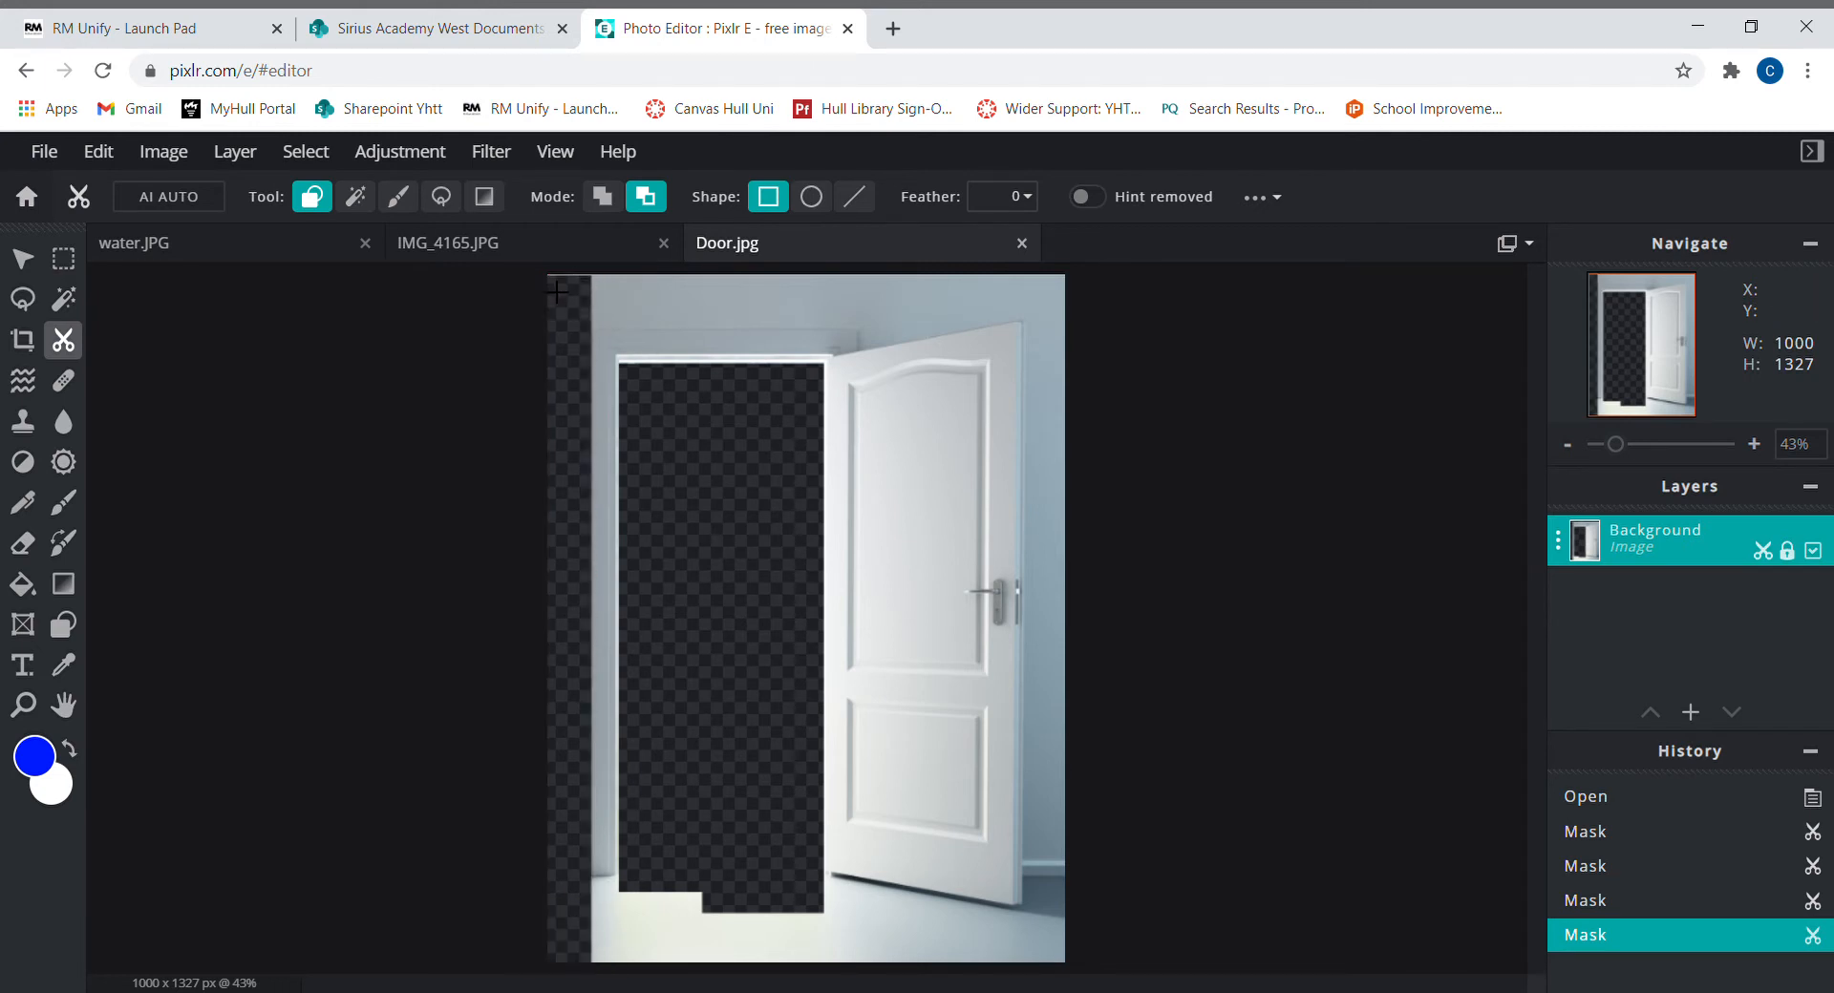
drag(726, 331, 947, 343)
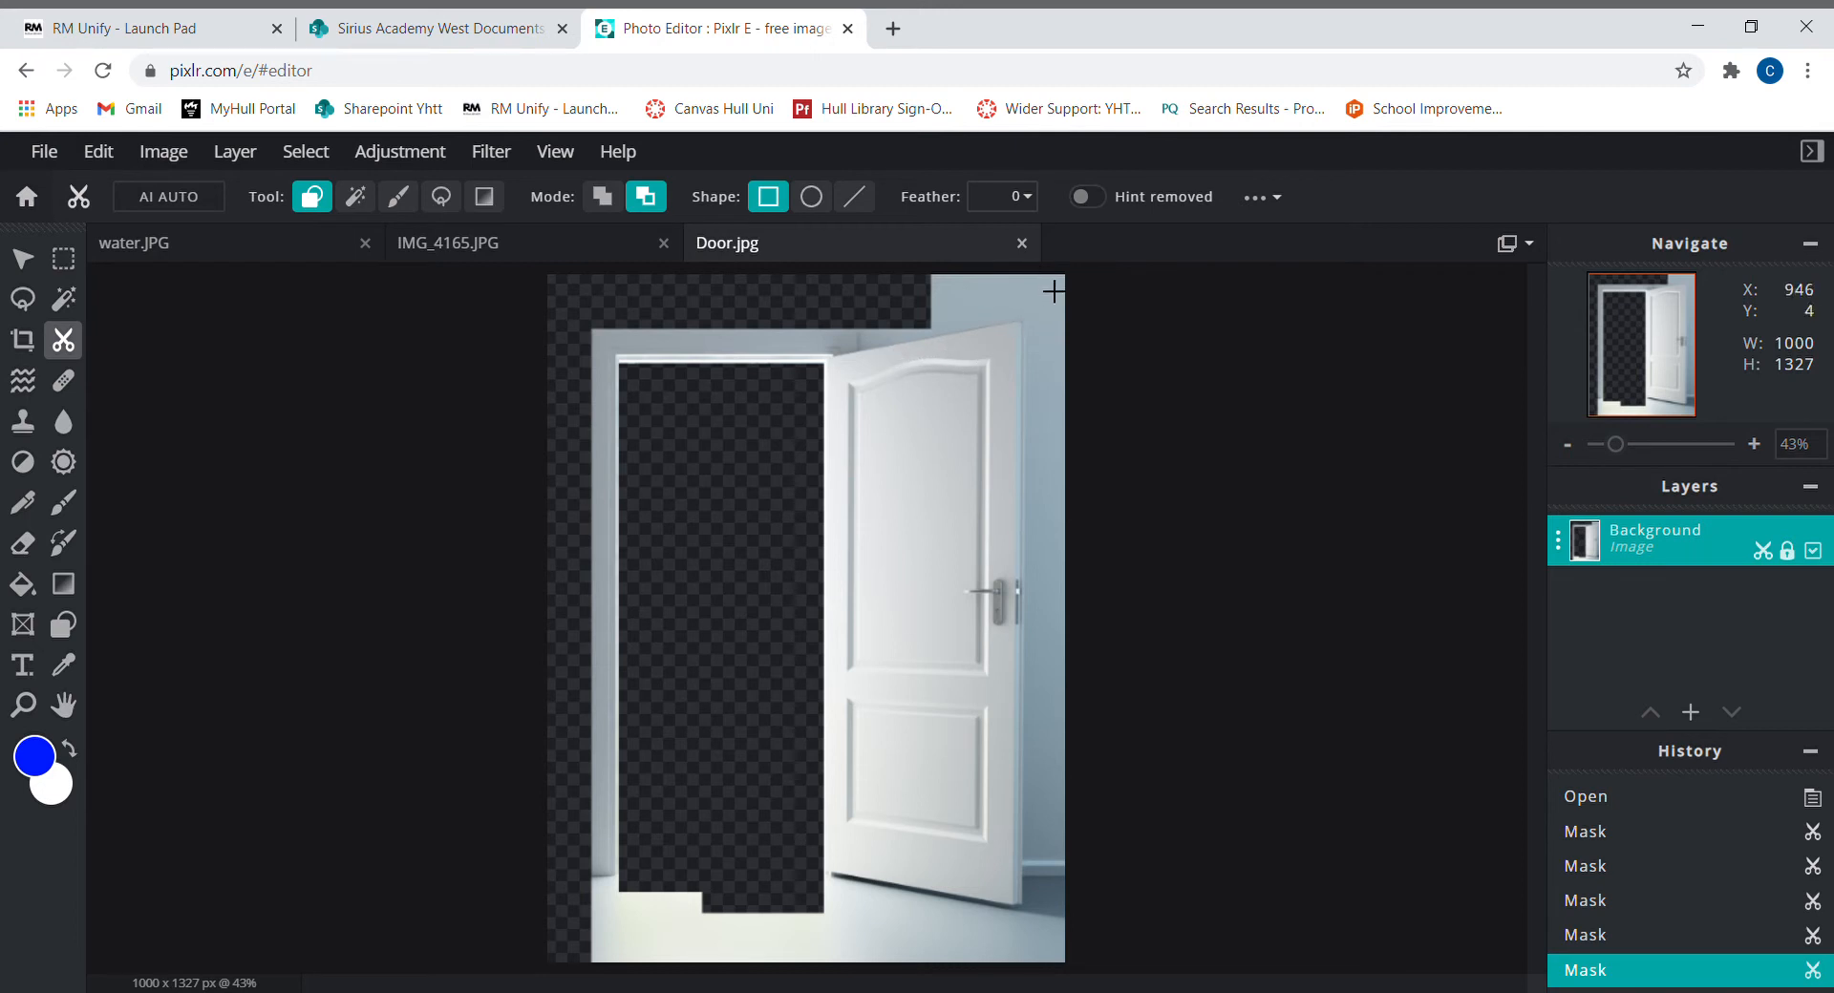
drag(1040, 296, 1074, 698)
drag(1103, 970, 1106, 975)
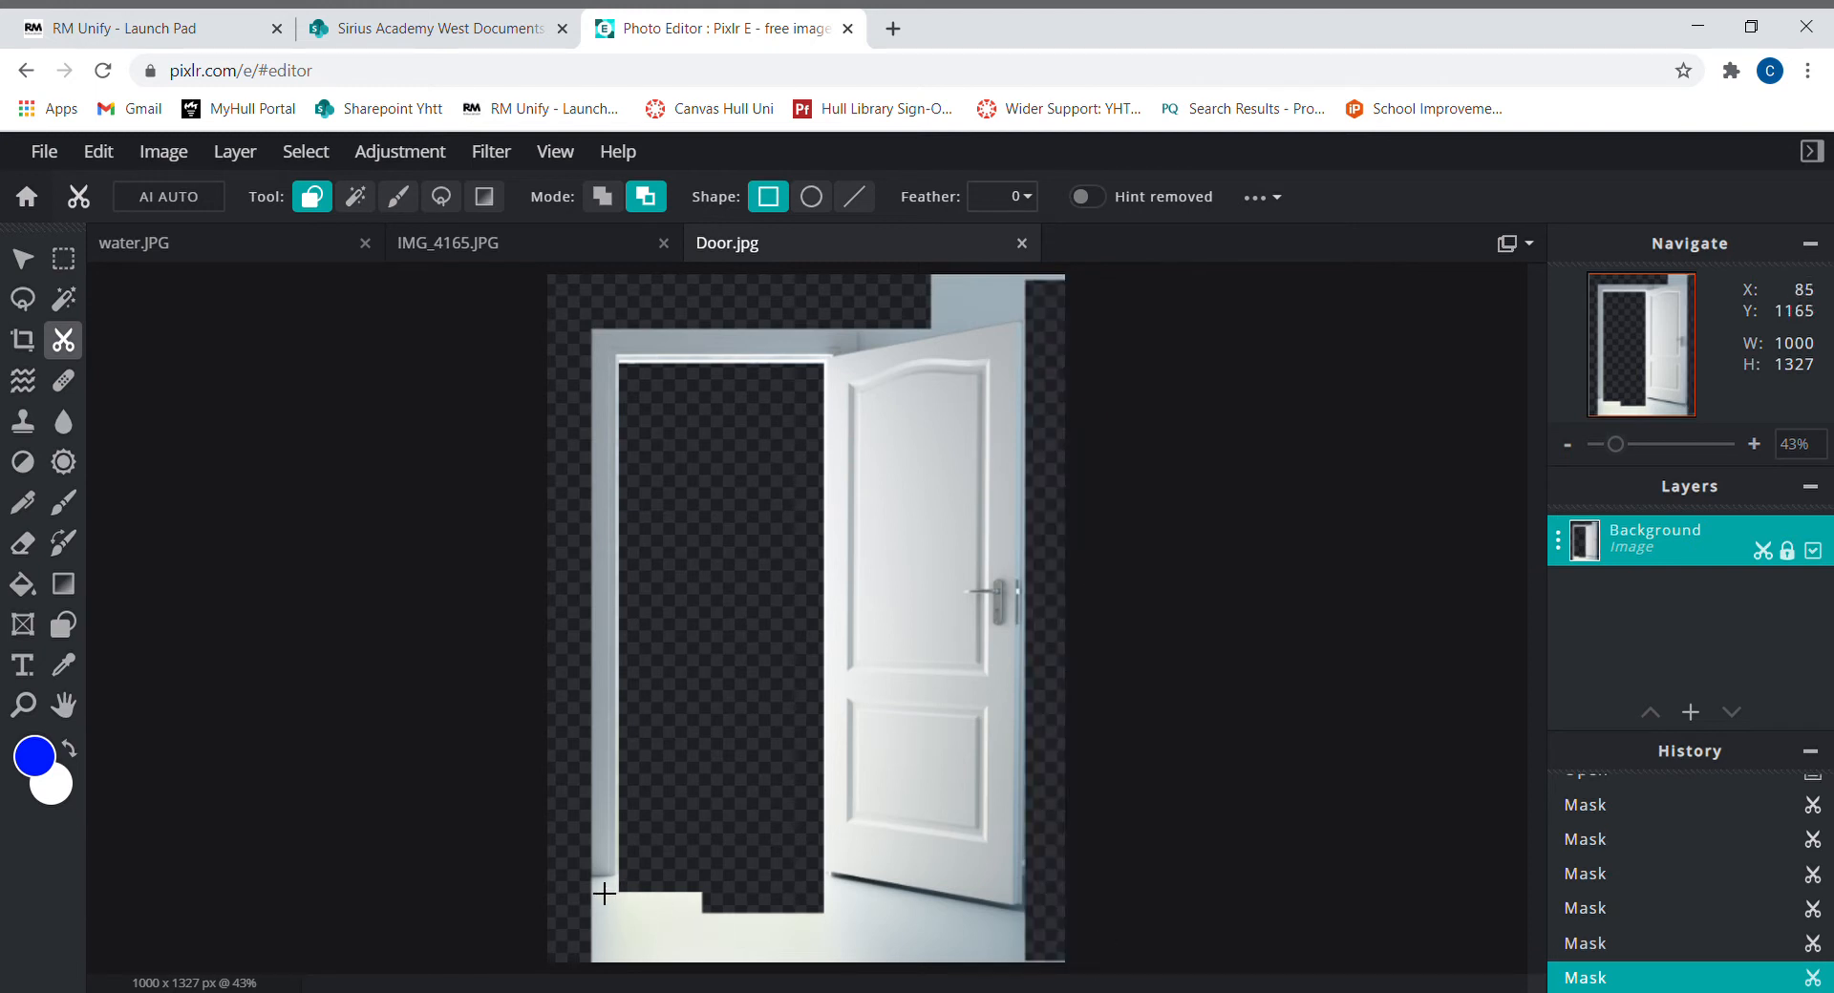
drag(601, 891, 835, 975)
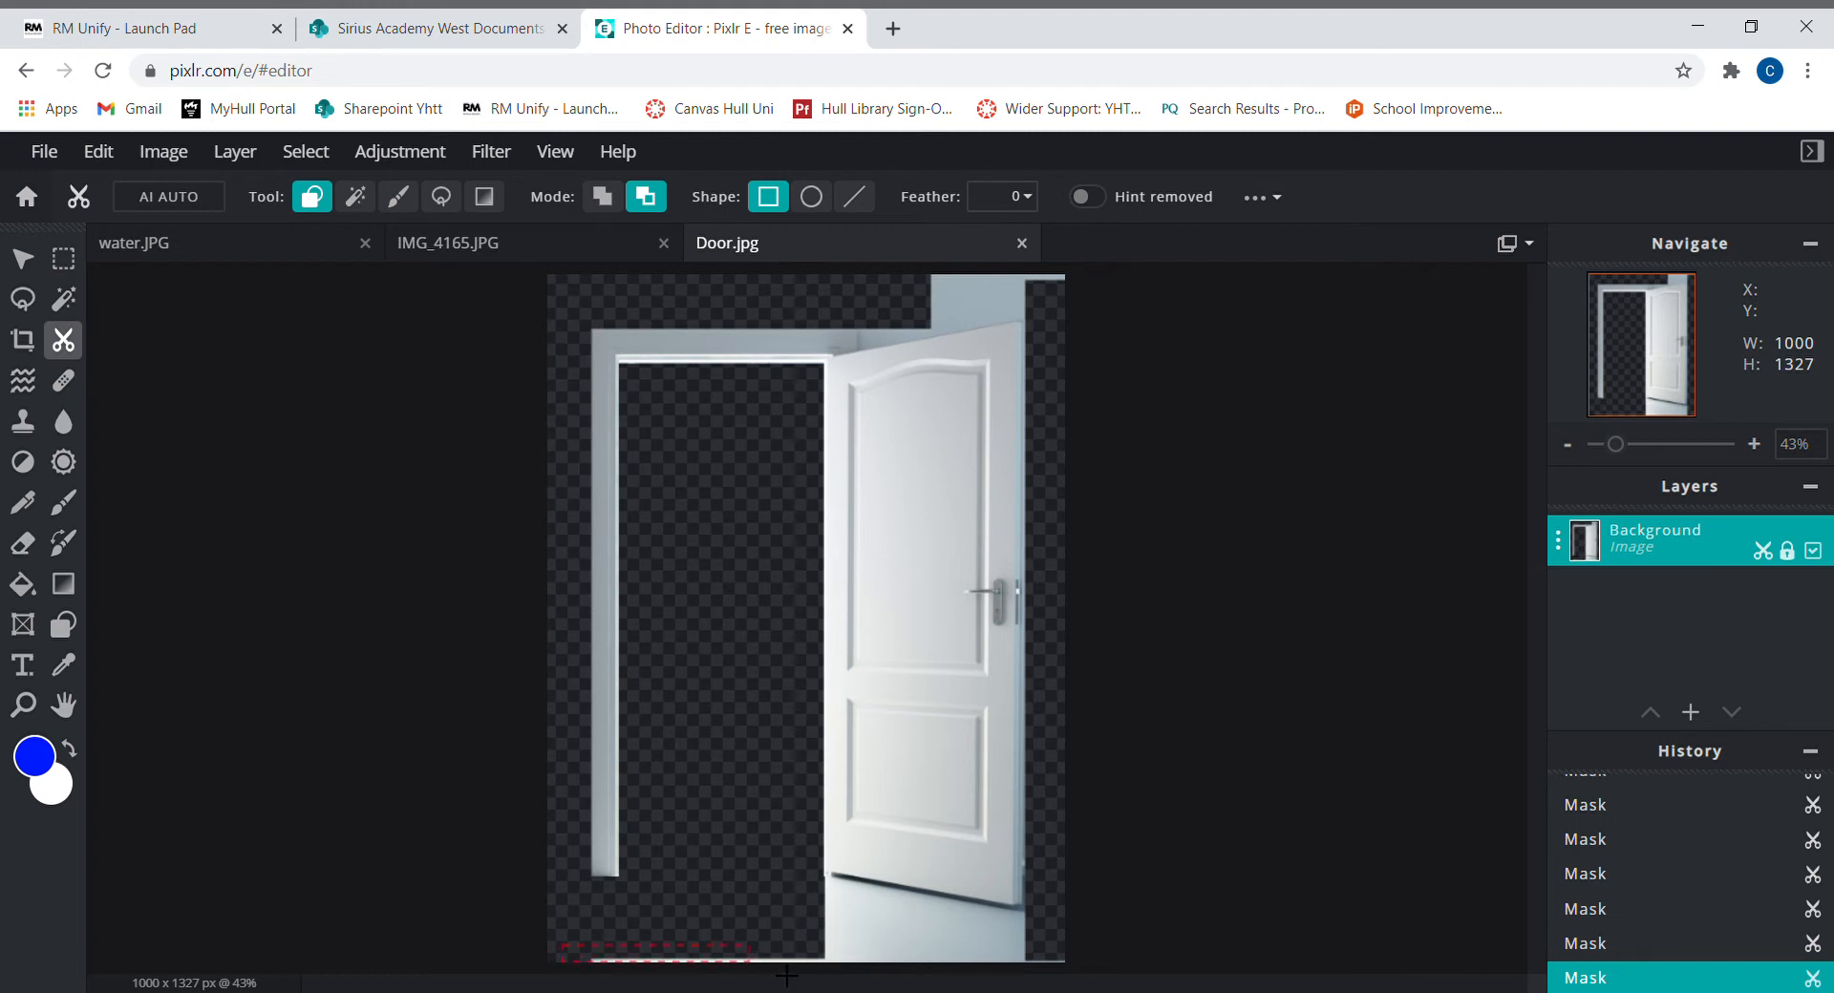
drag(983, 967, 1089, 984)
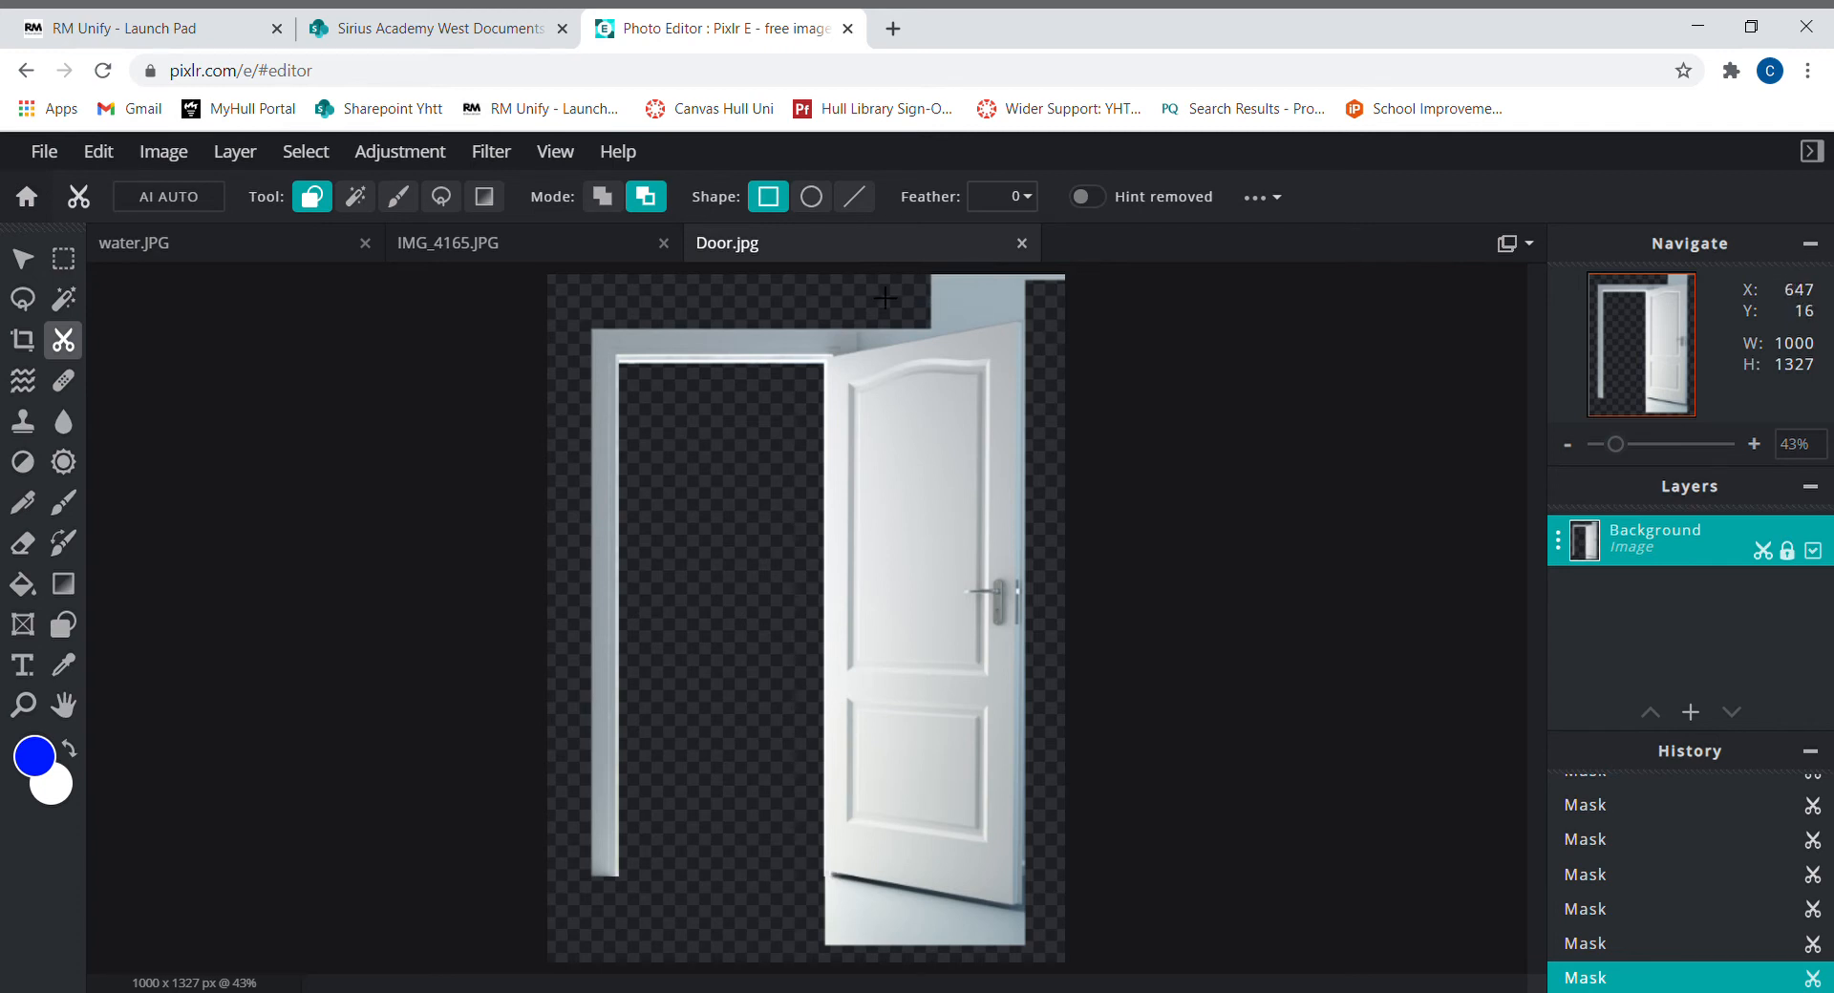
Cut a straight line mask along the door's slanted upper edge and remove the leftover wall patch above it with the magic wand
click(854, 205)
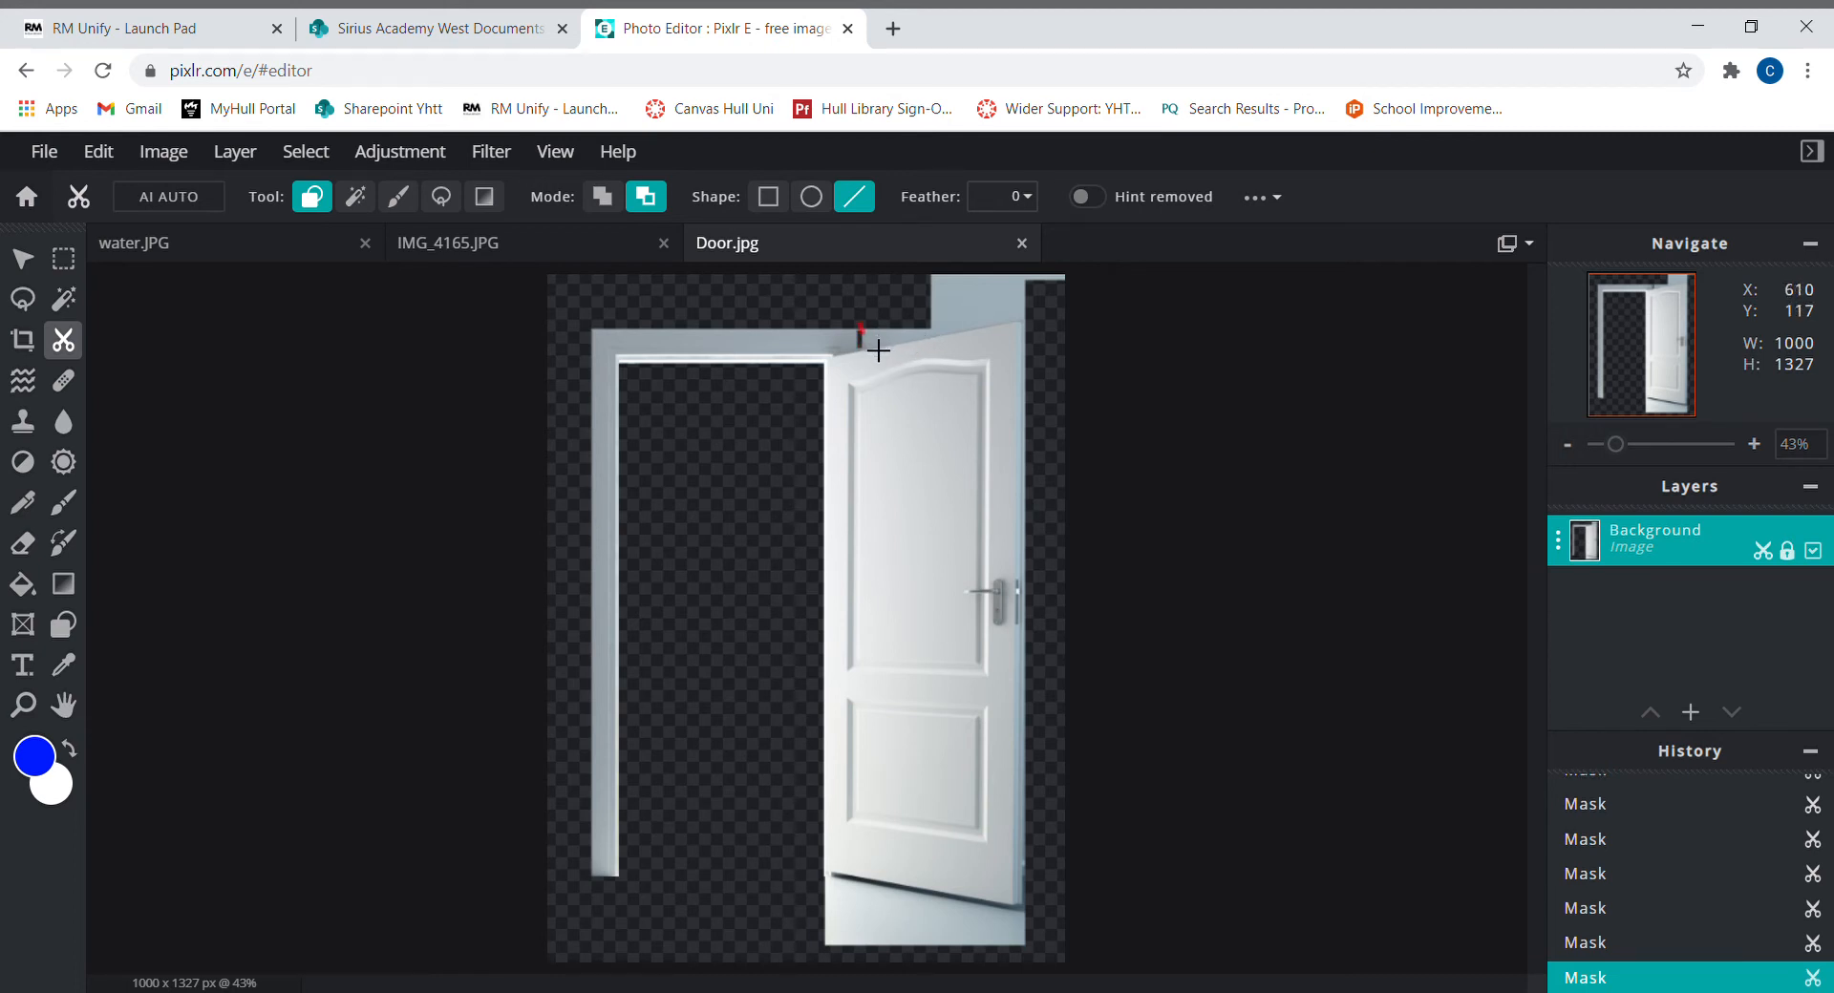
drag(874, 339, 1051, 332)
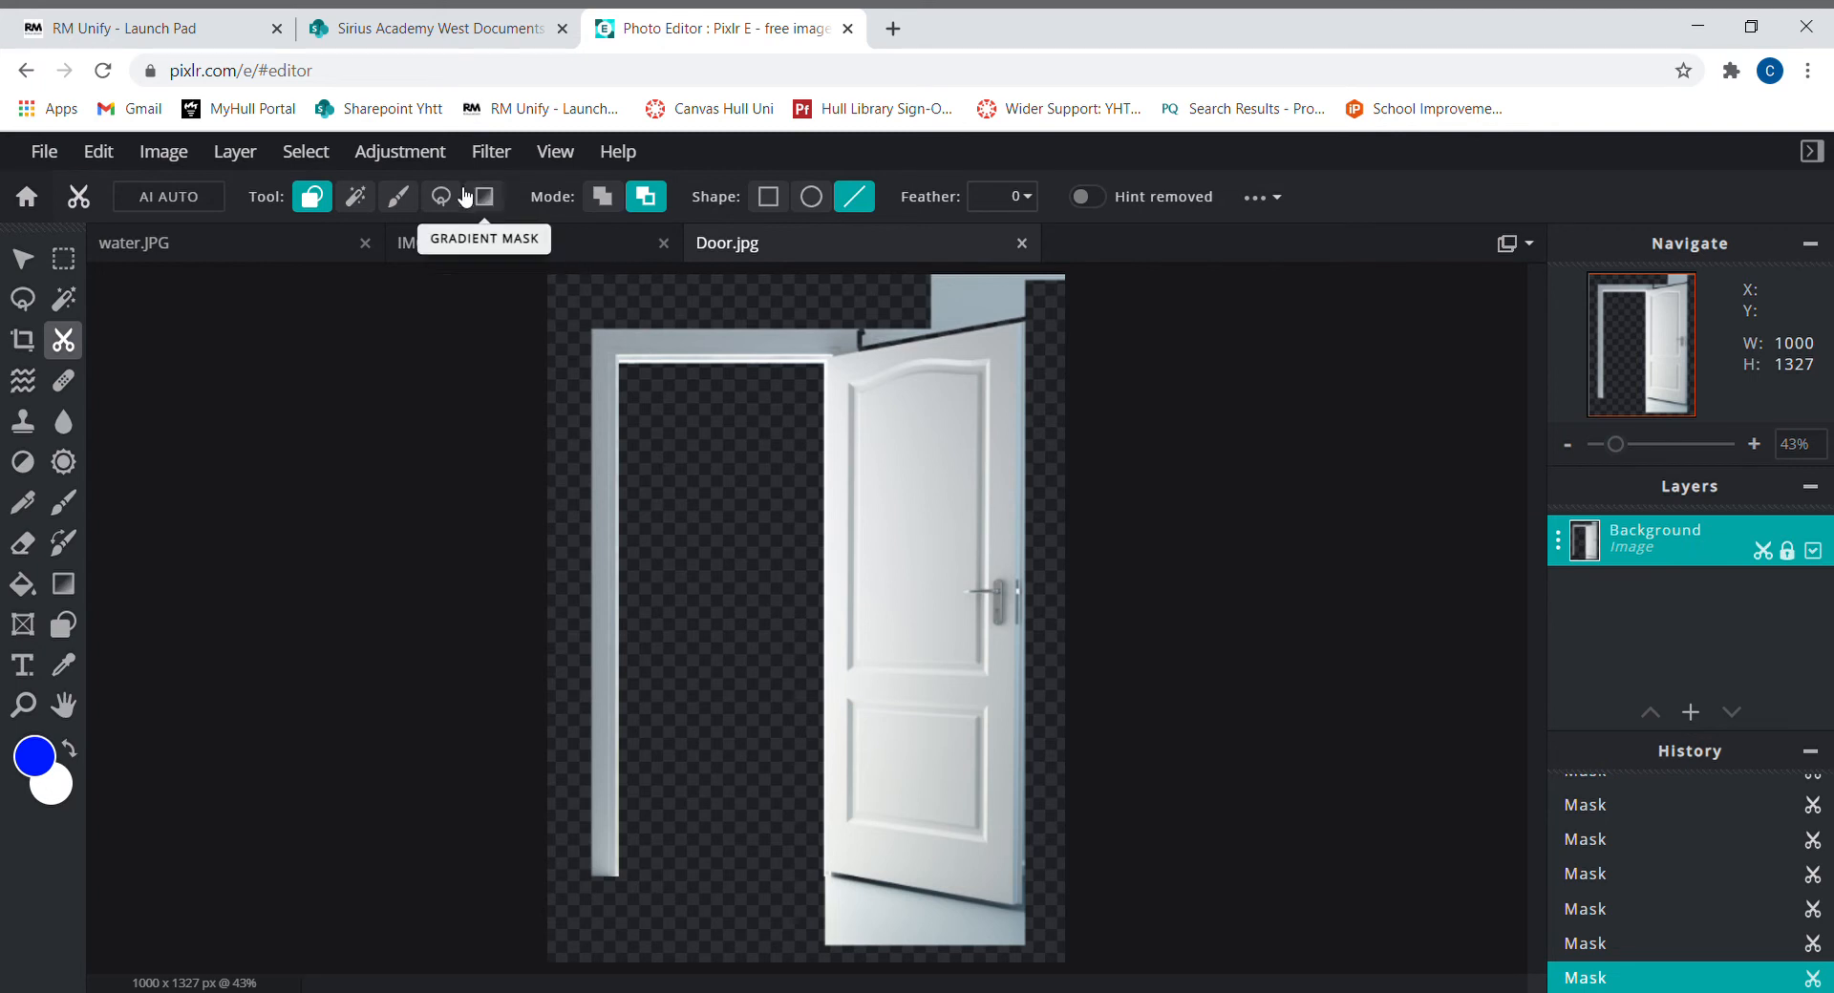
click(369, 198)
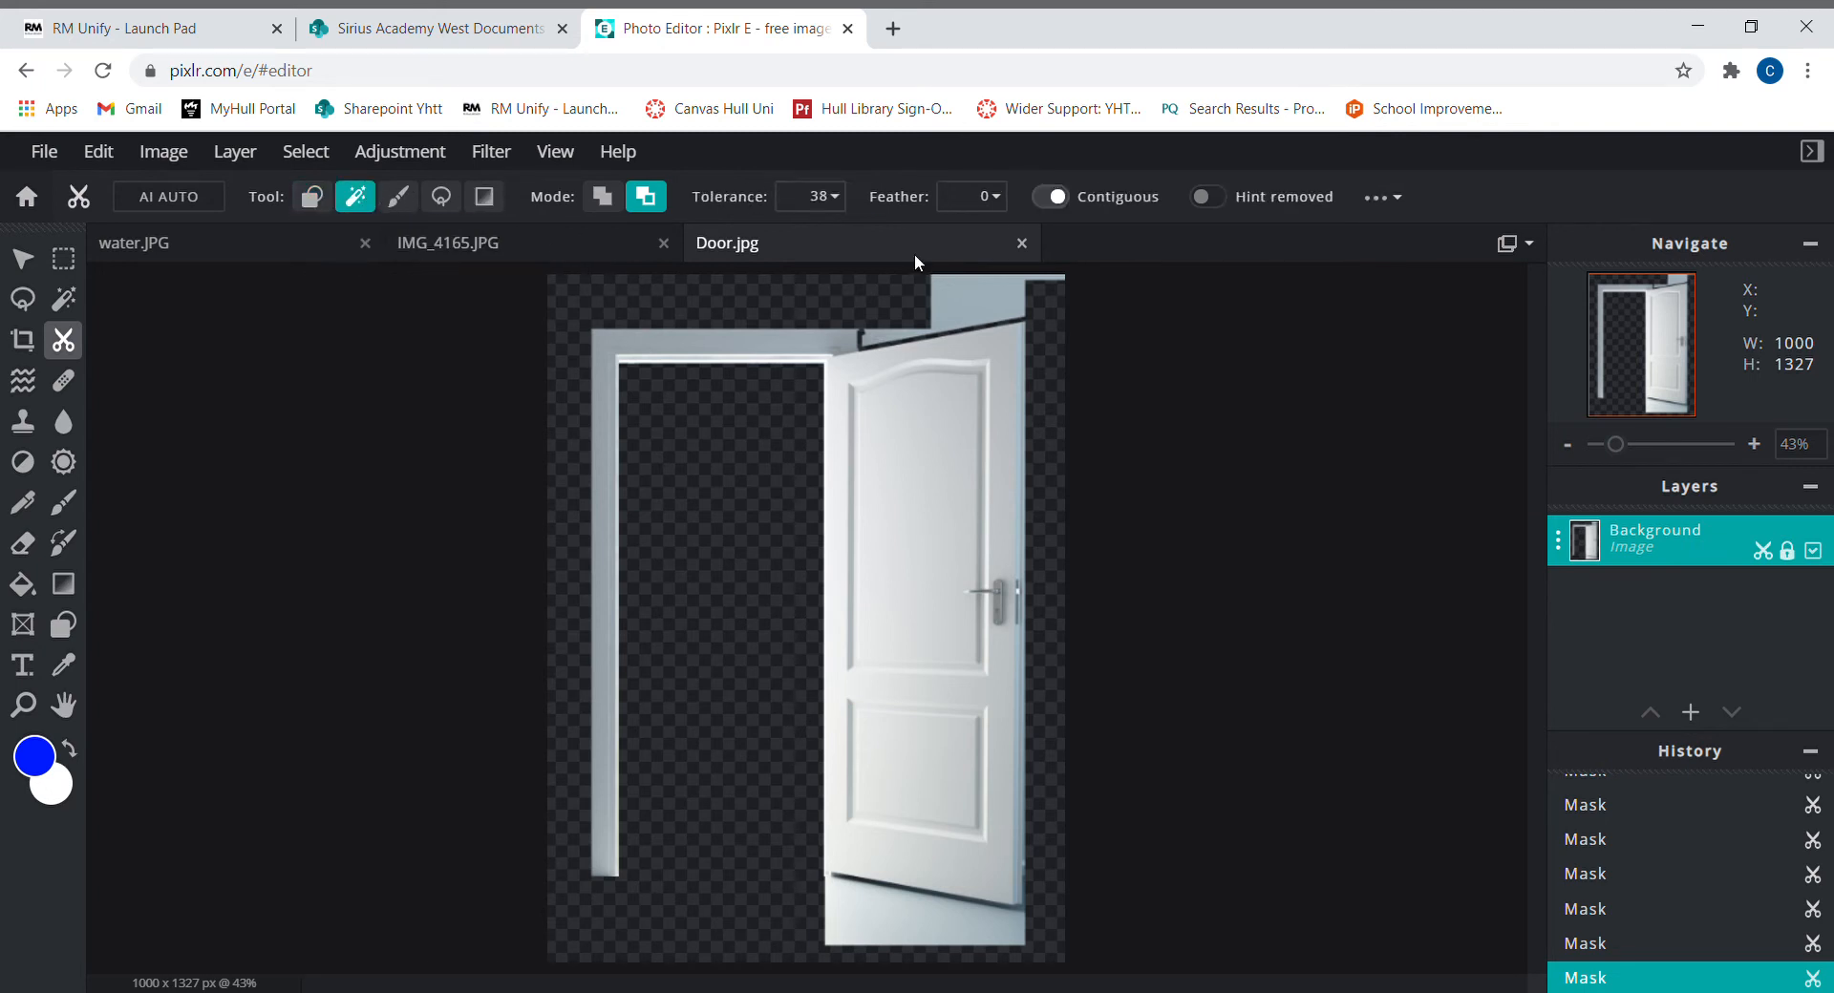
click(979, 302)
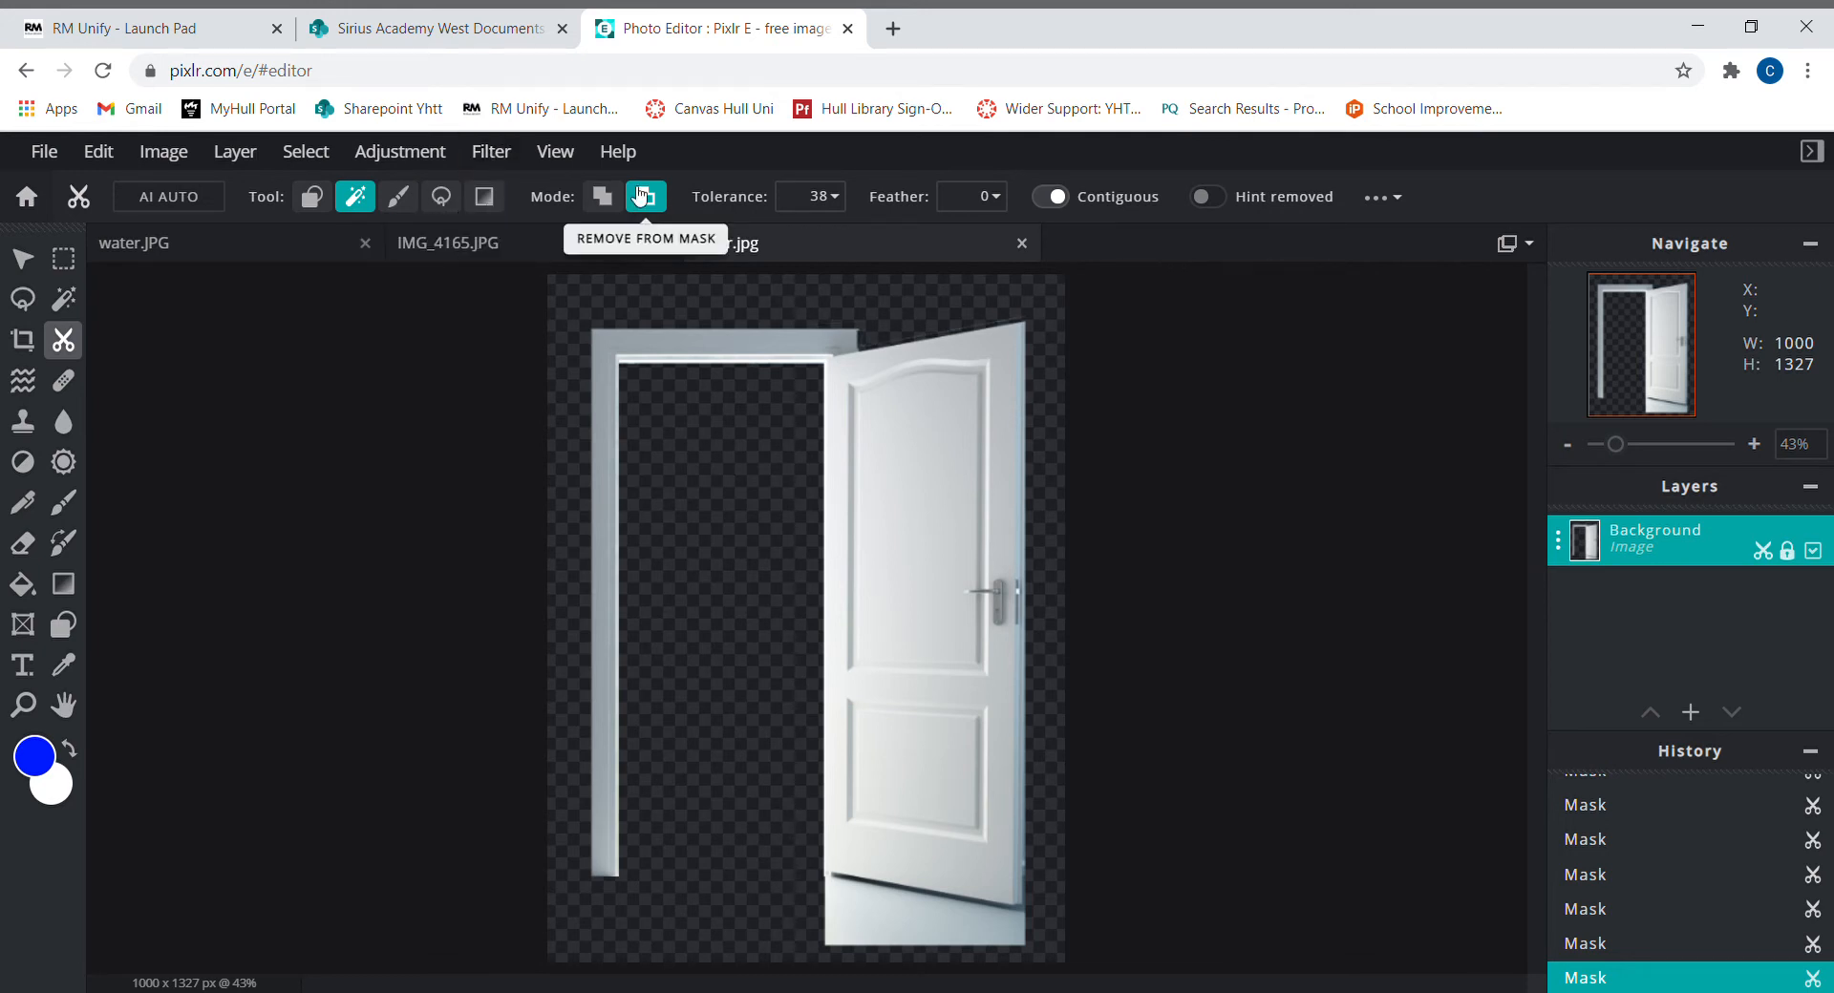
Cut line masks along the door's slanted lower edge to separate it from the floor, and trim the frame's upper corner beside the door
click(311, 198)
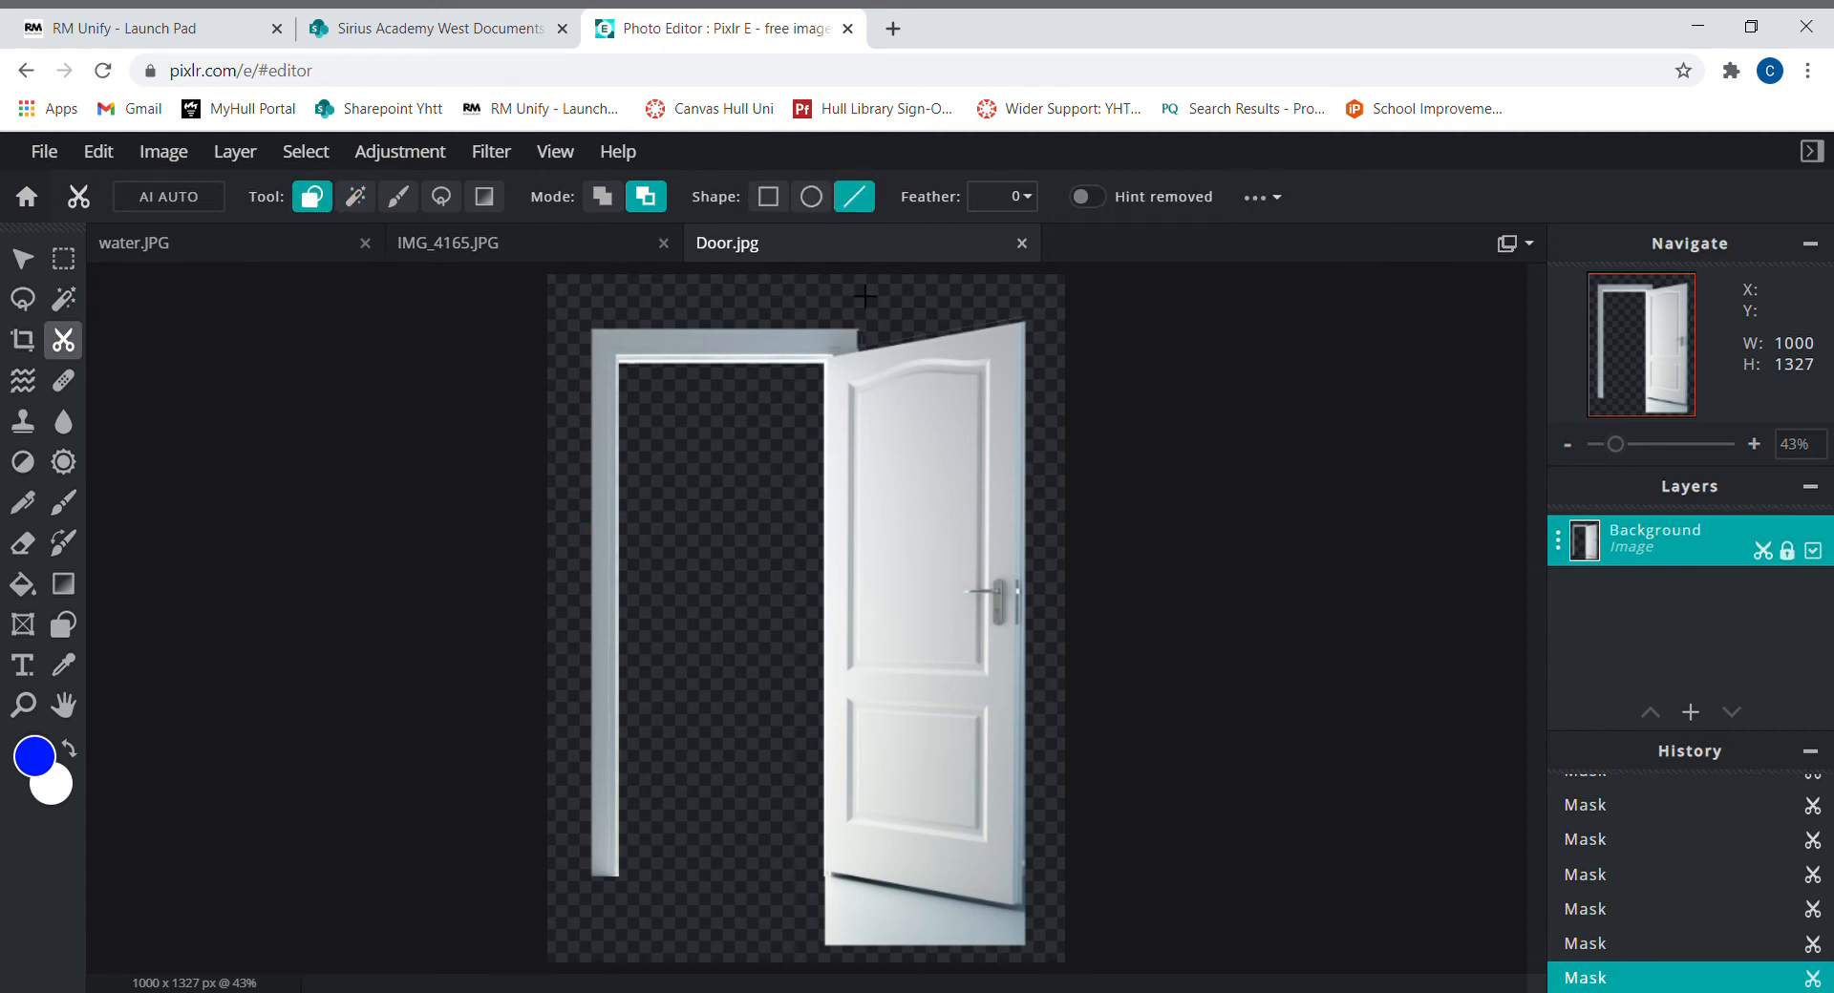
drag(824, 872, 1072, 932)
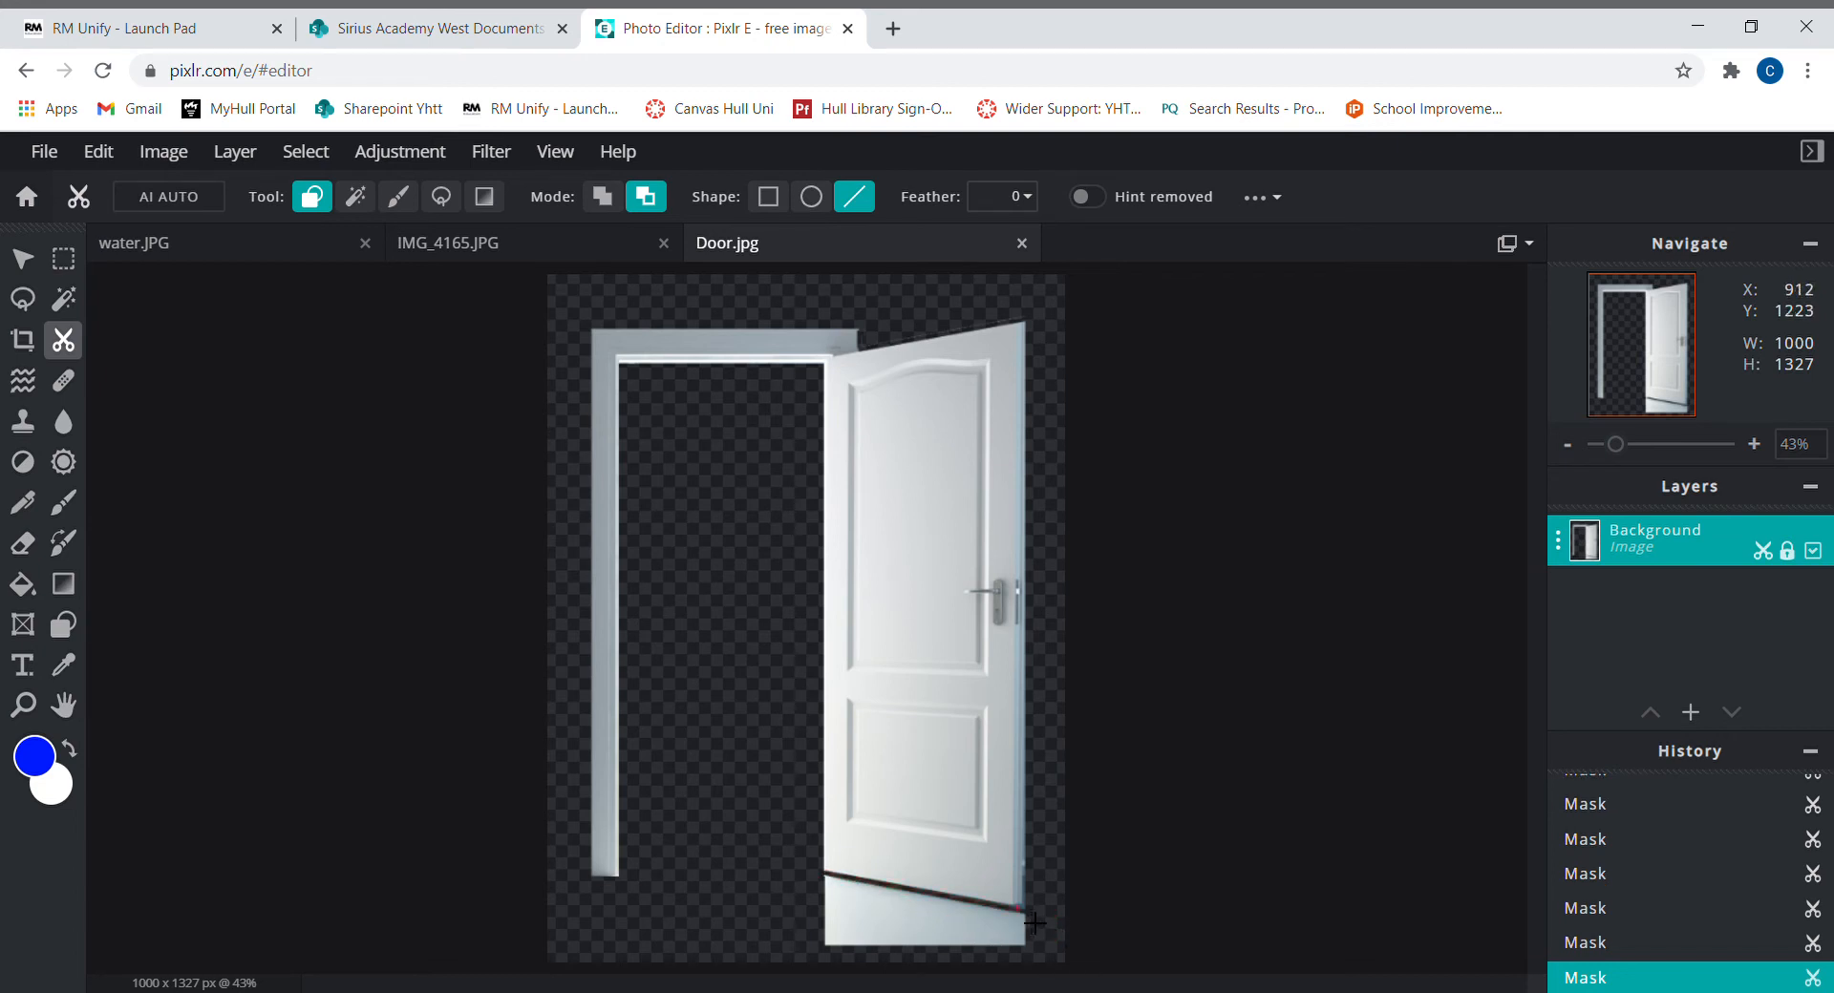
drag(1045, 922, 1061, 911)
drag(872, 344, 875, 365)
drag(872, 365, 872, 365)
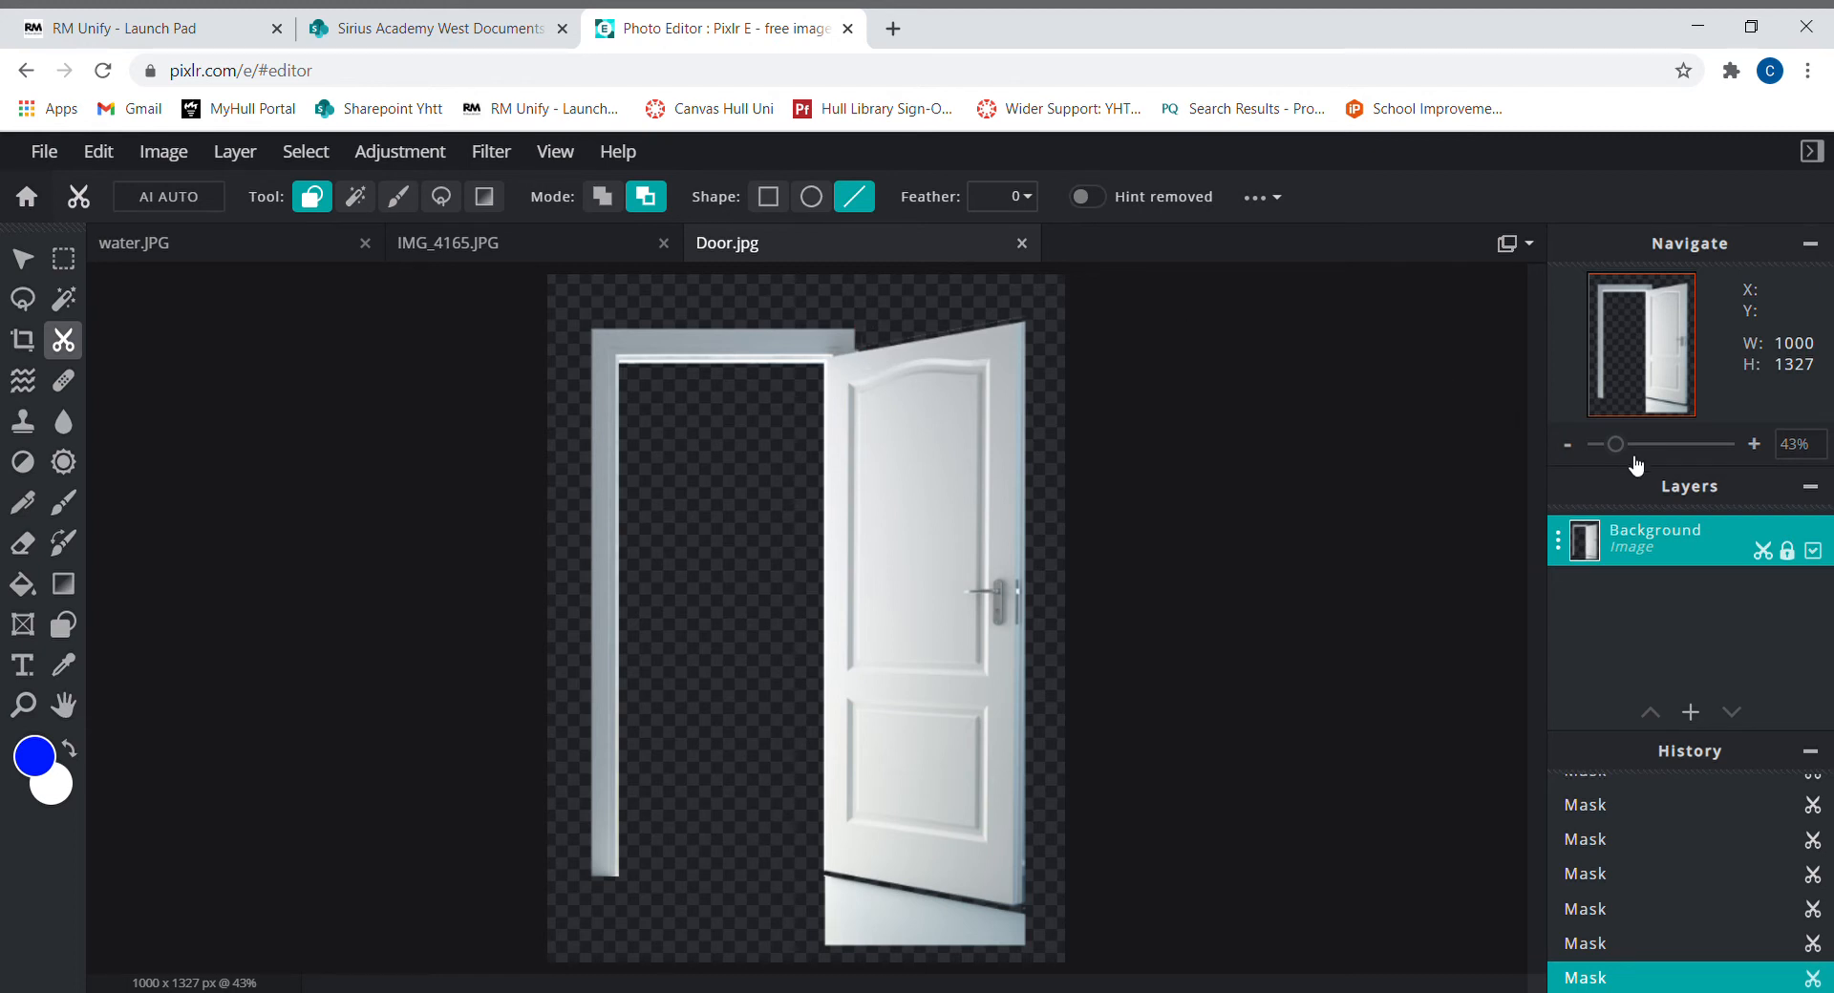
Clean up the door's slanted upper edge with another straight line mask from the frame corner to the outer corner
click(1755, 445)
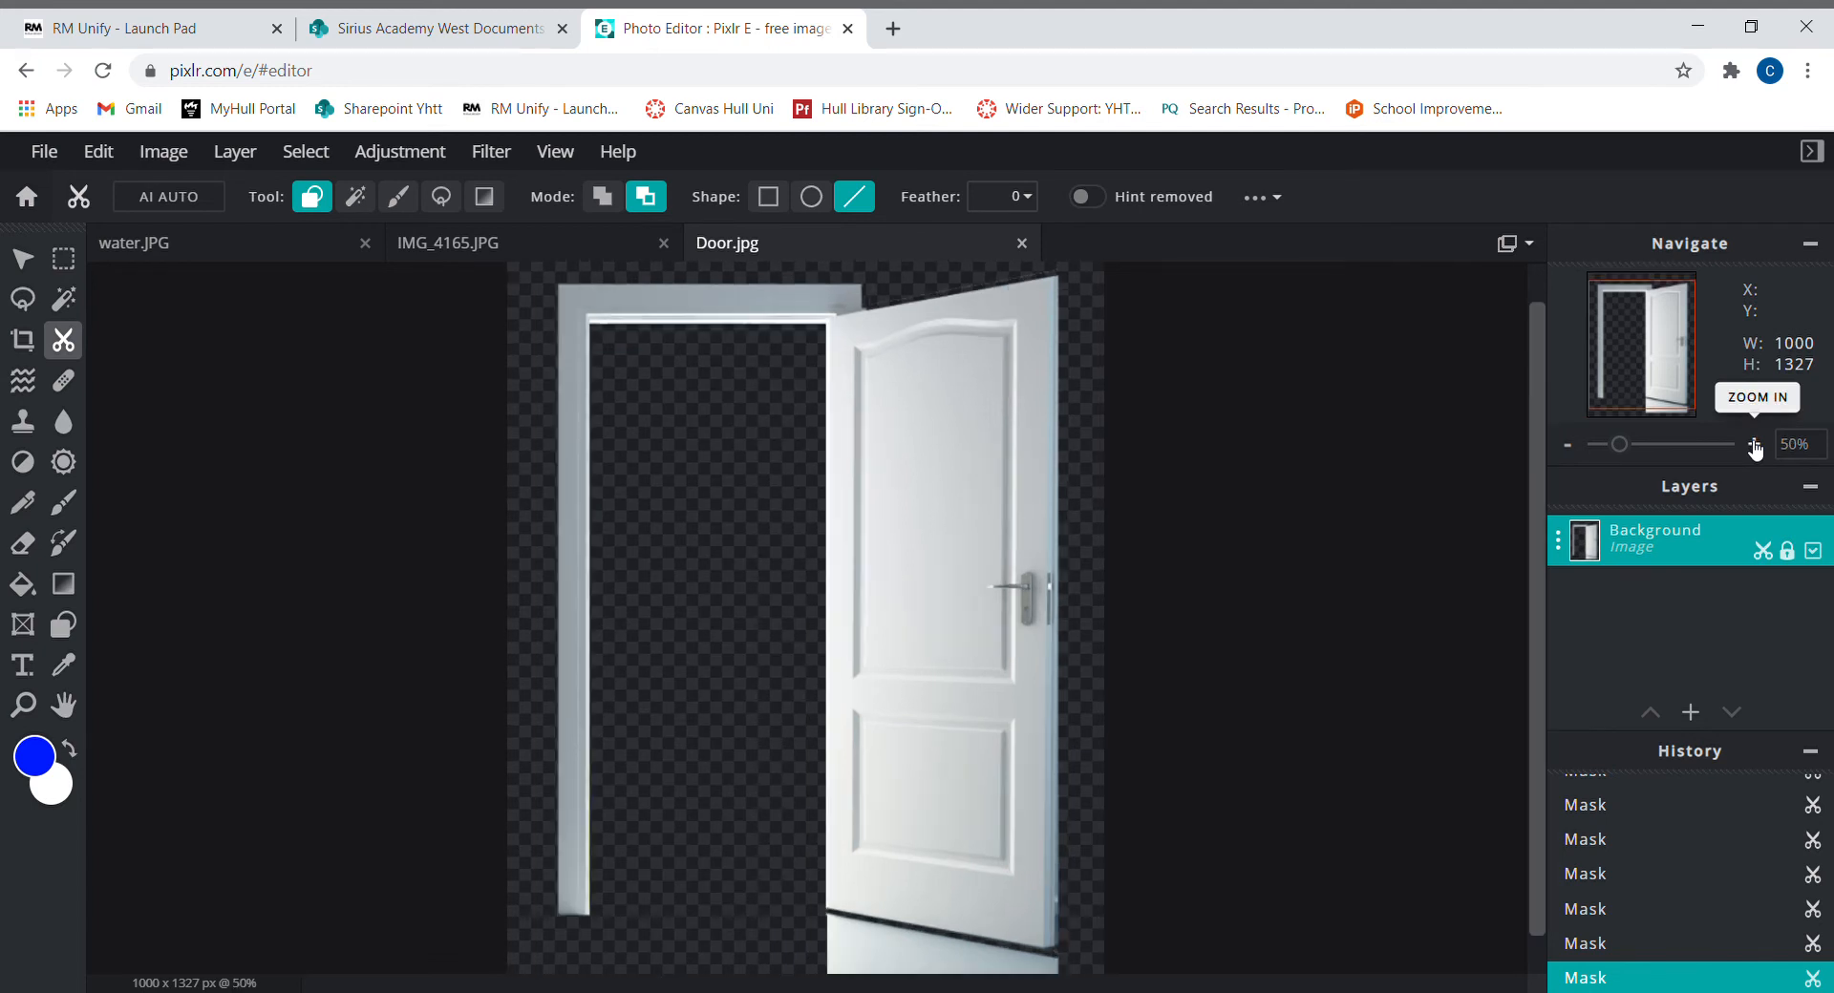
click(1755, 445)
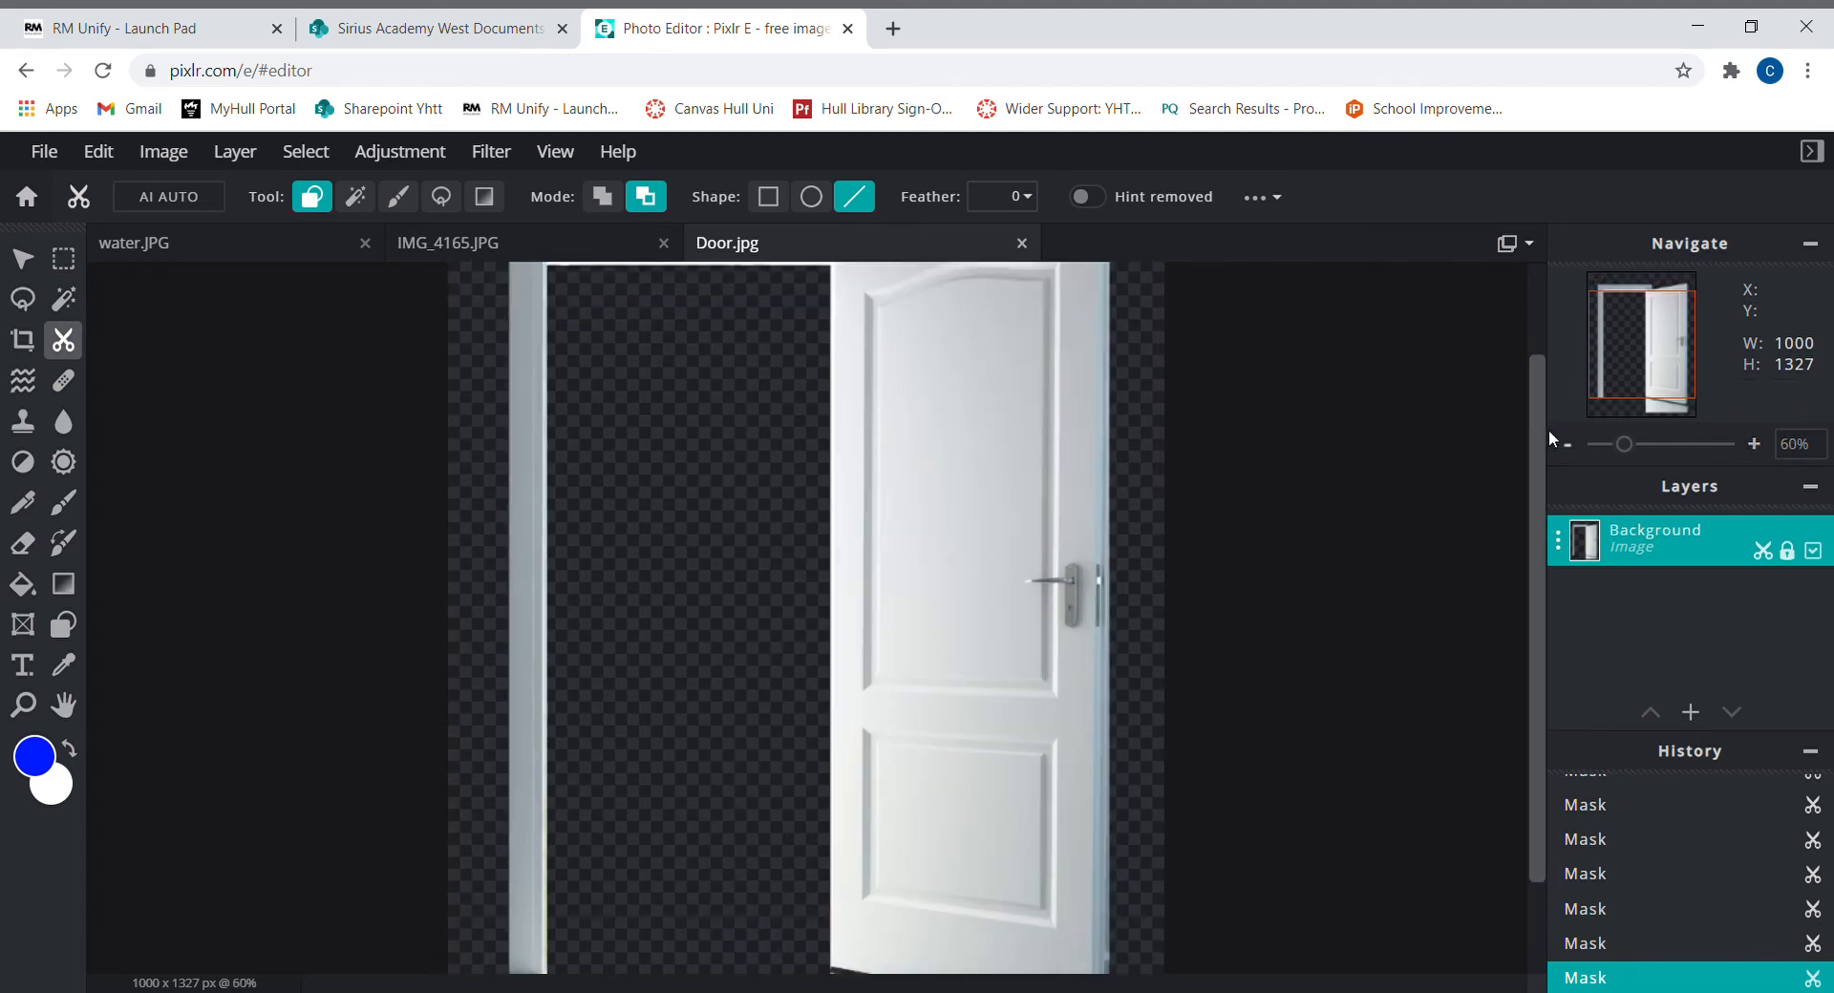
scroll(1538, 428, up, 2)
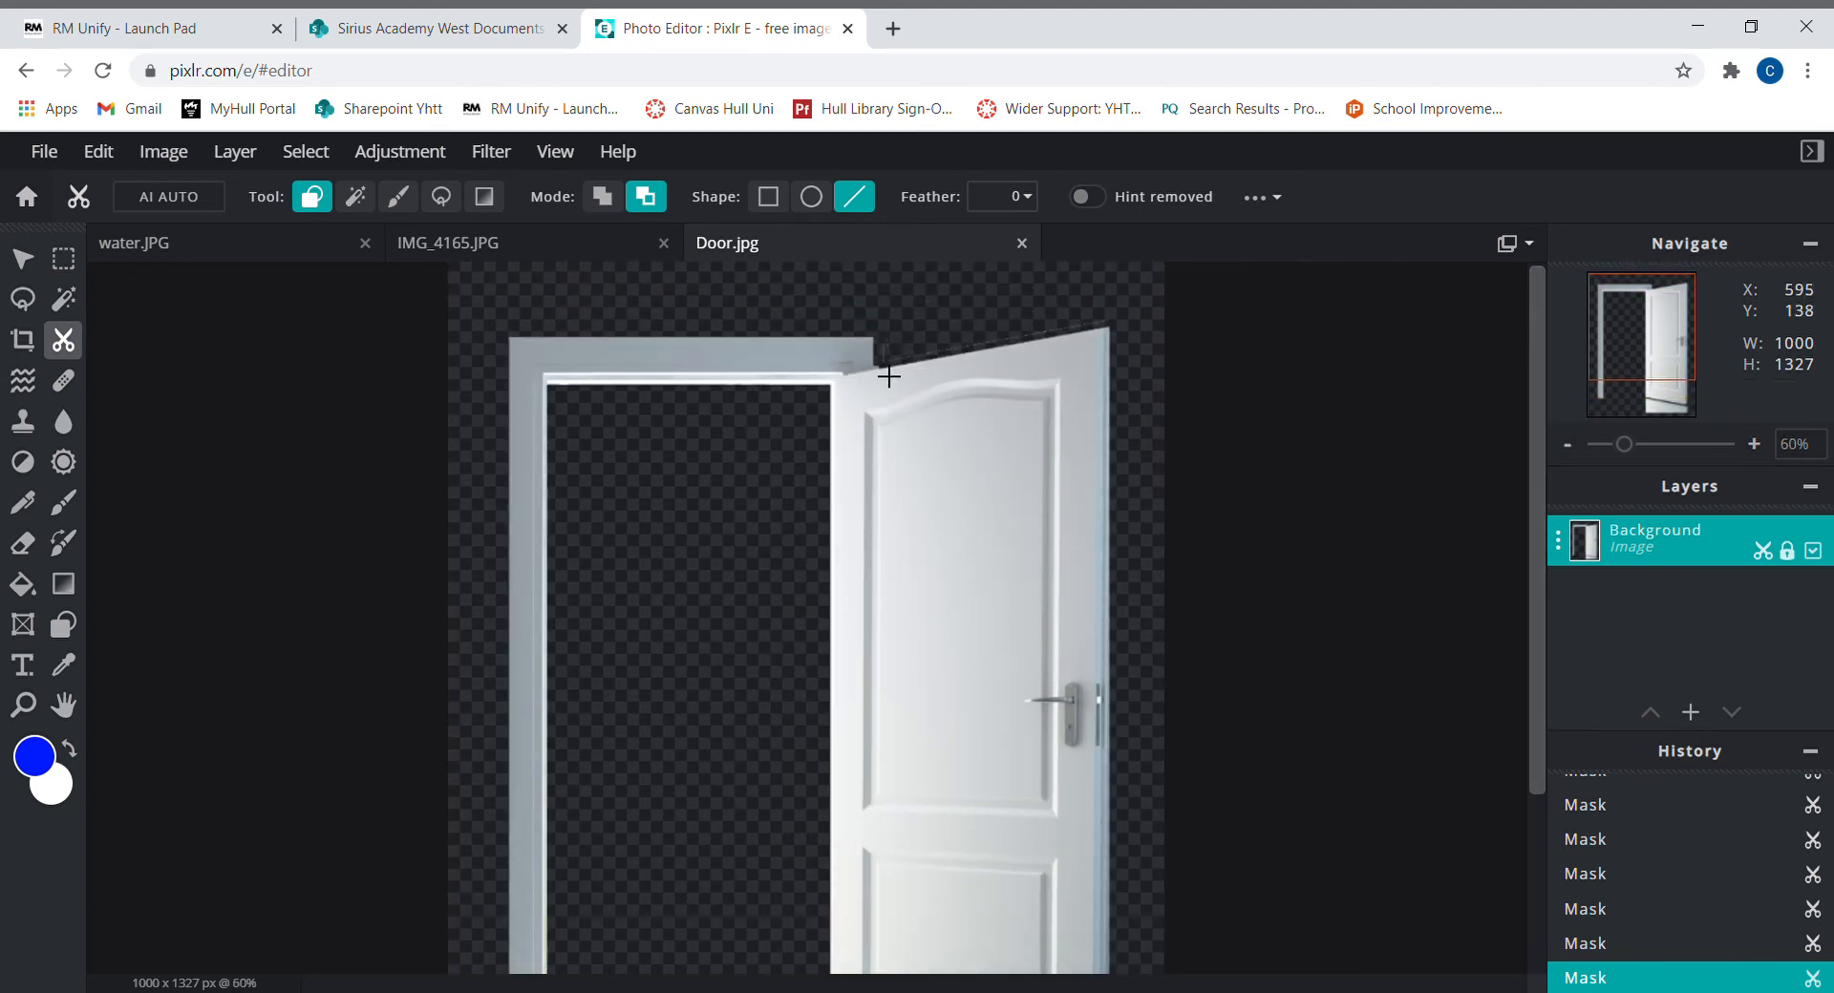
drag(890, 381, 1130, 337)
Remove the floor patch and leftover slivers beneath the door with the magic wand mask, and trim its lower edge with a line mask
drag(1534, 489, 1553, 707)
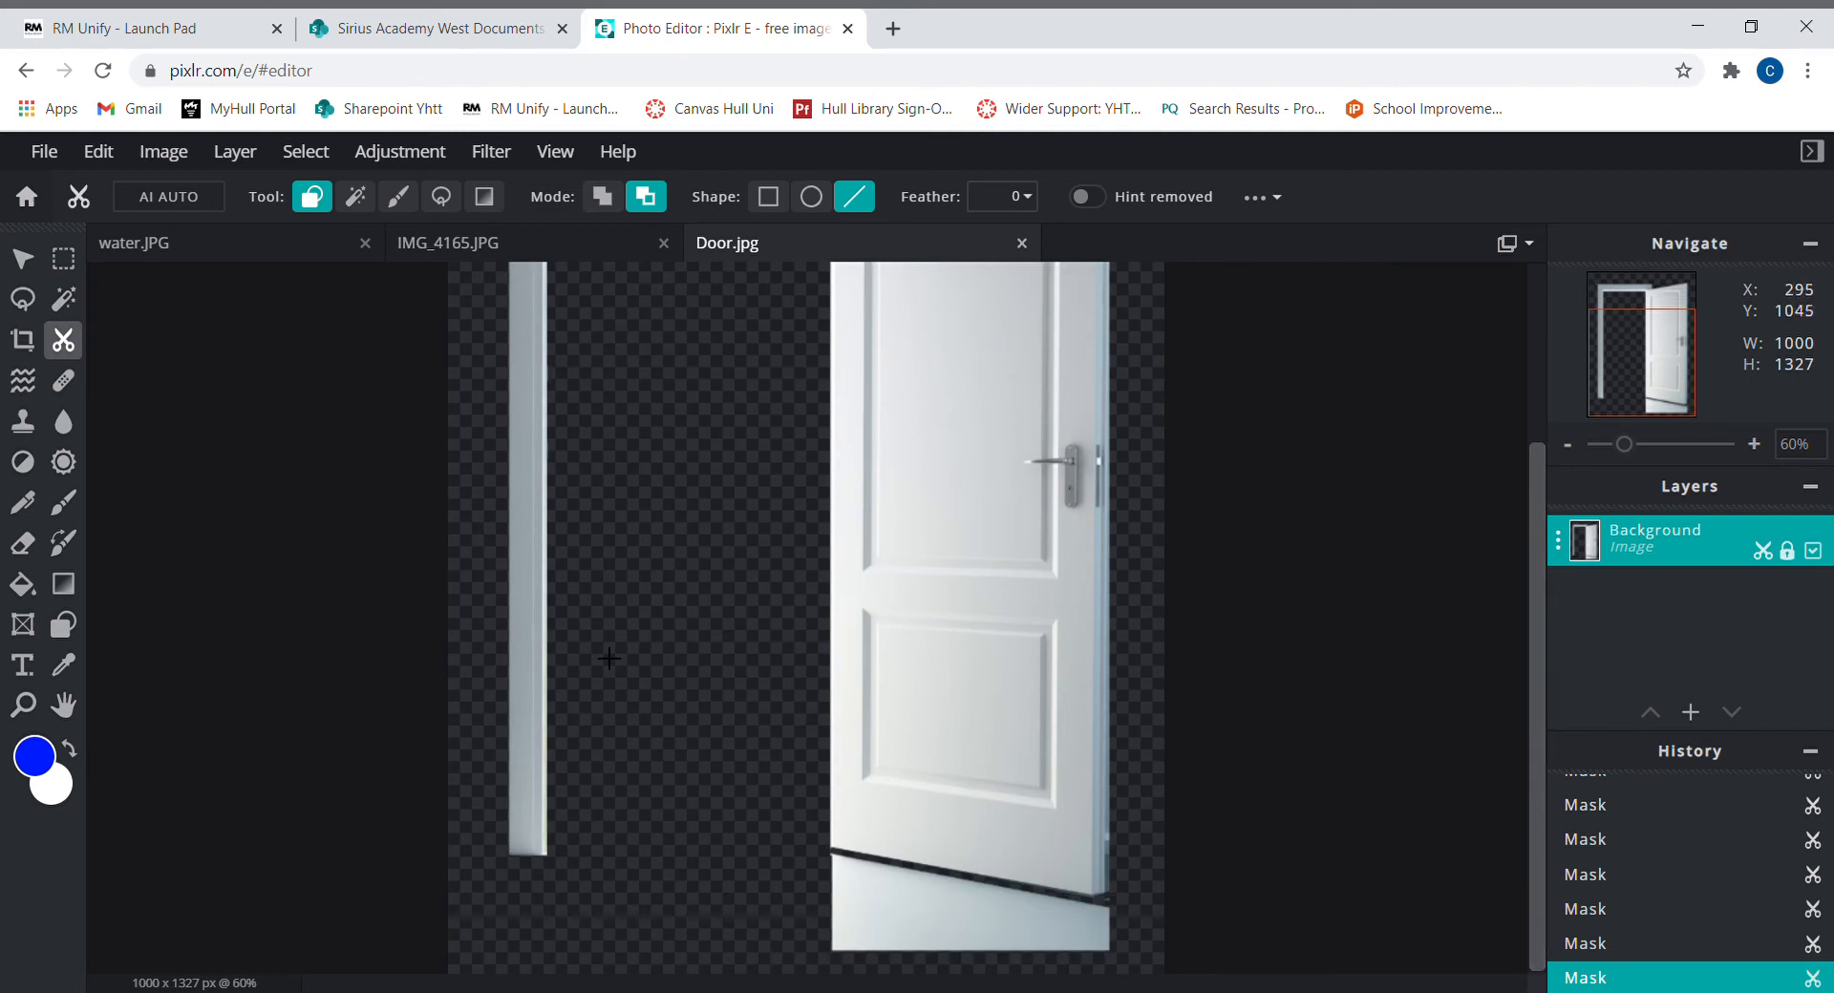
click(354, 199)
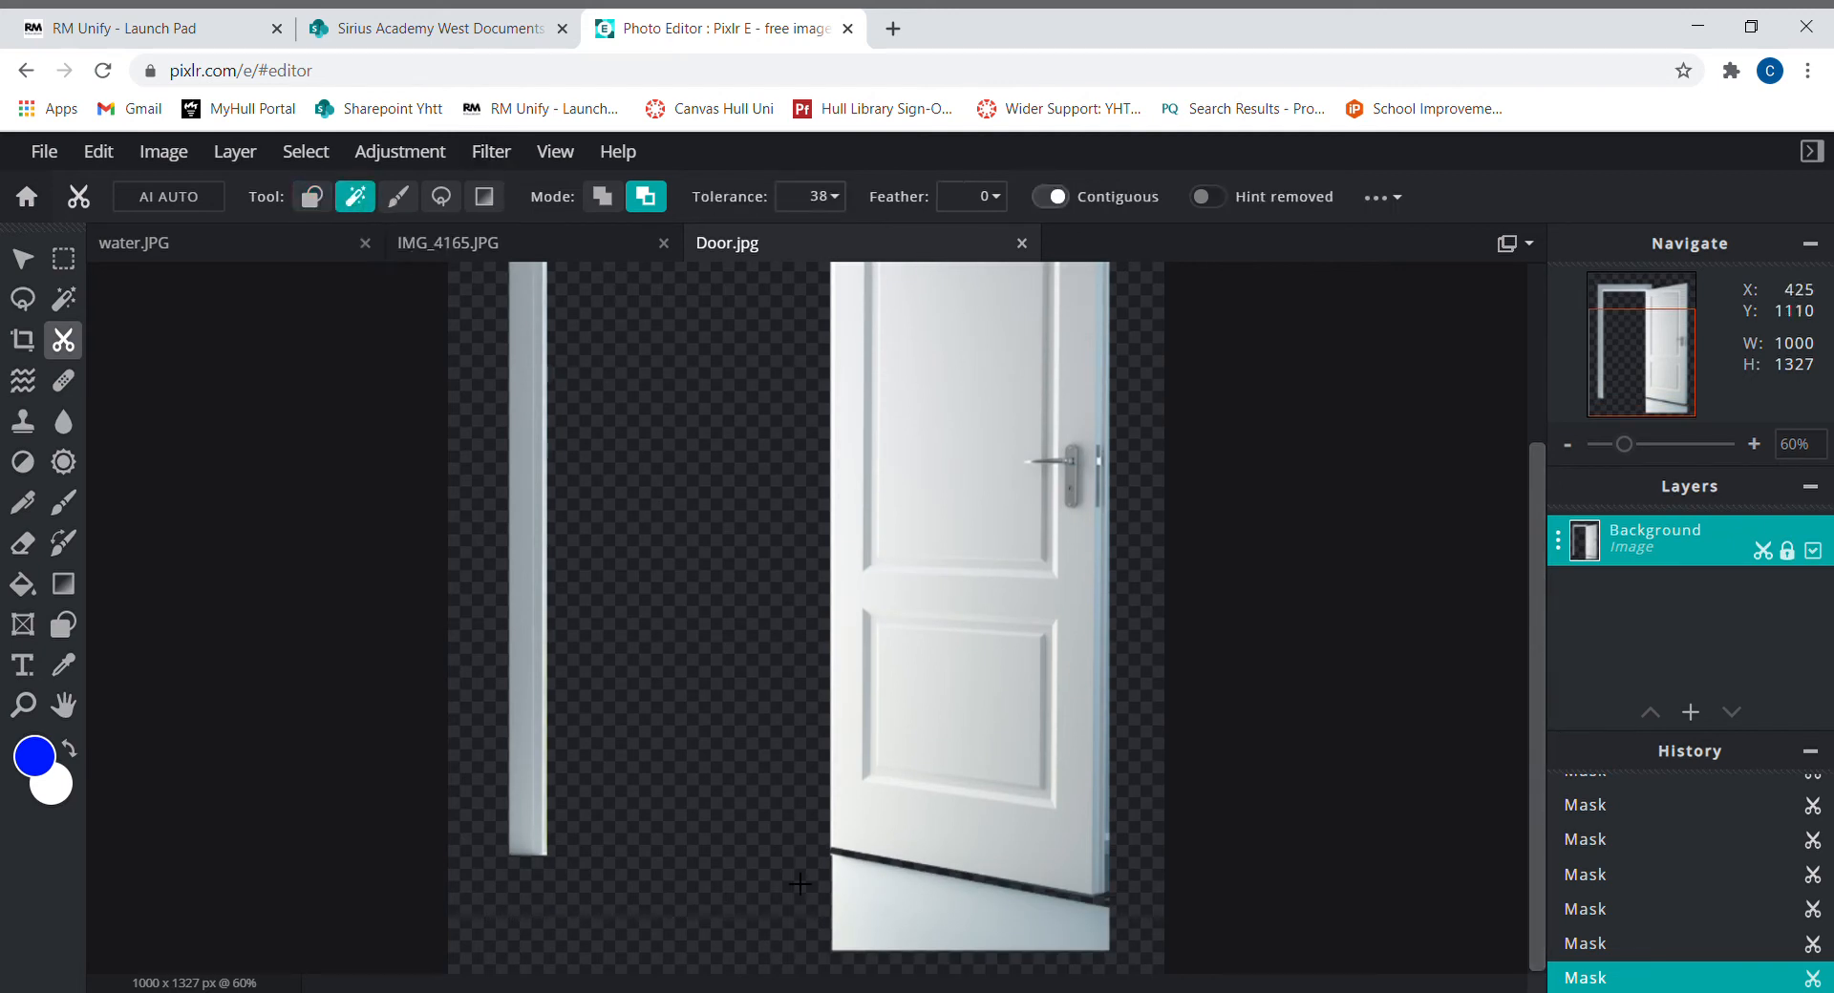
click(872, 917)
click(1036, 942)
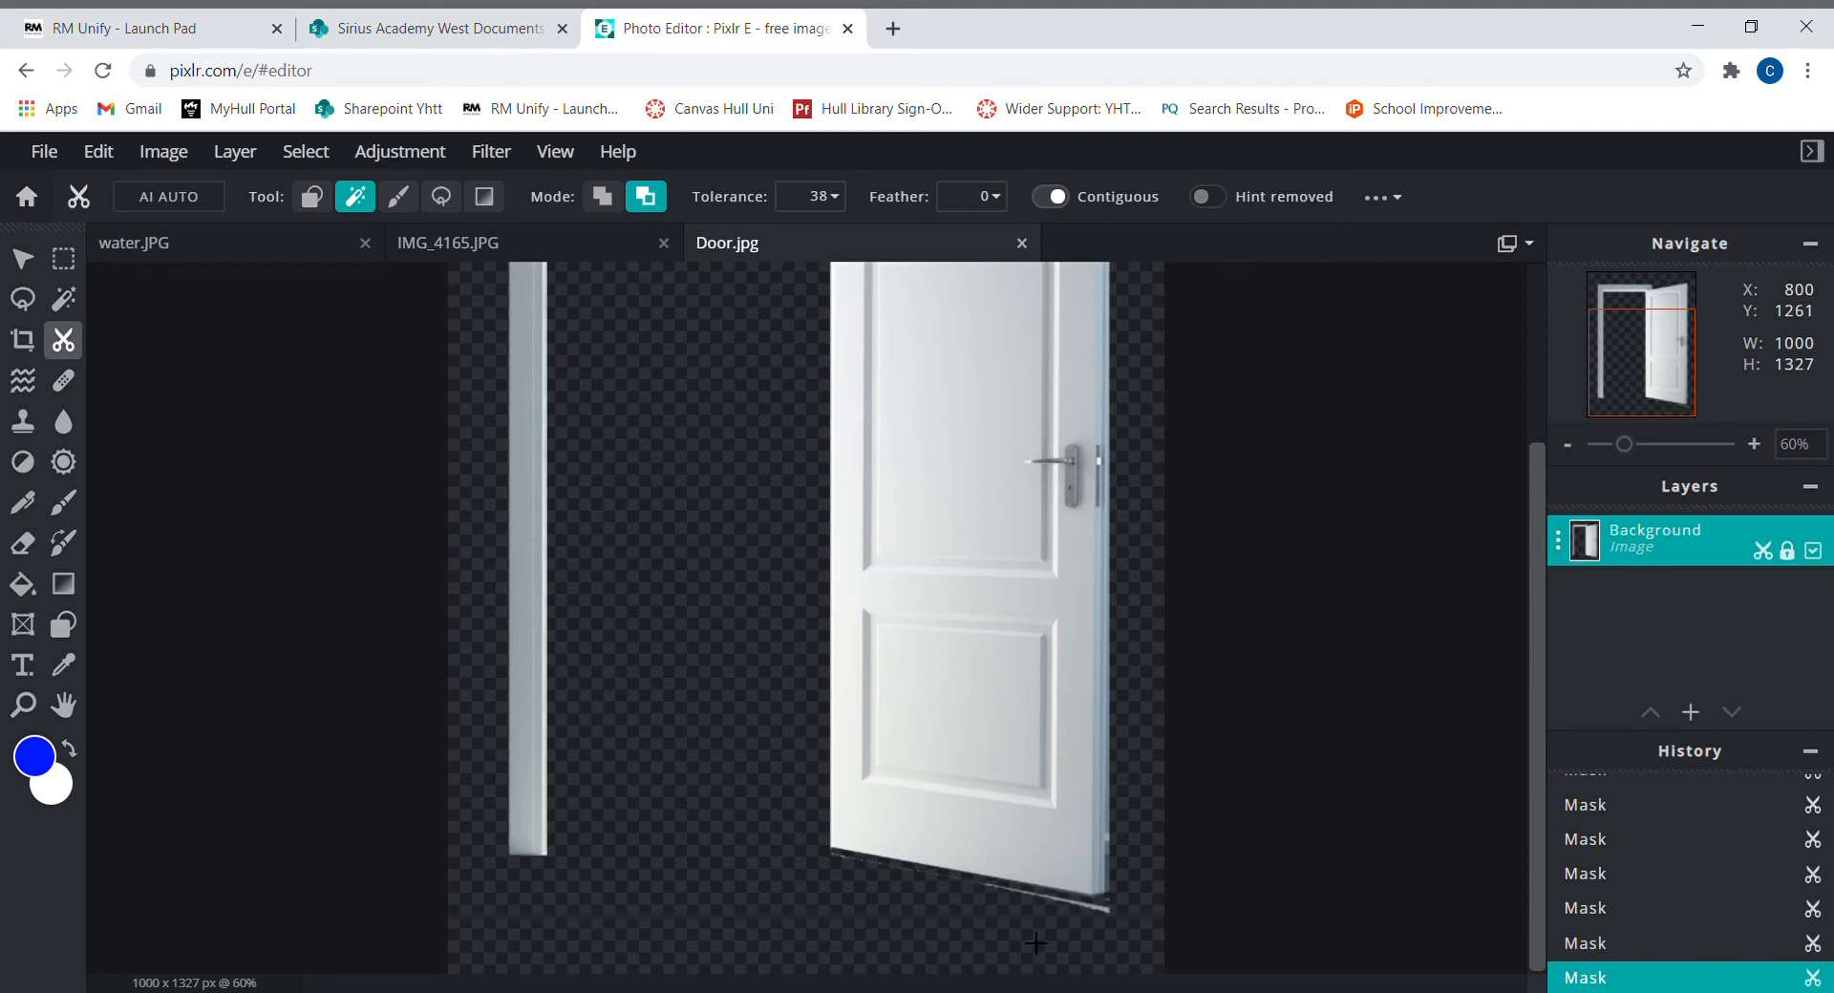
click(1049, 909)
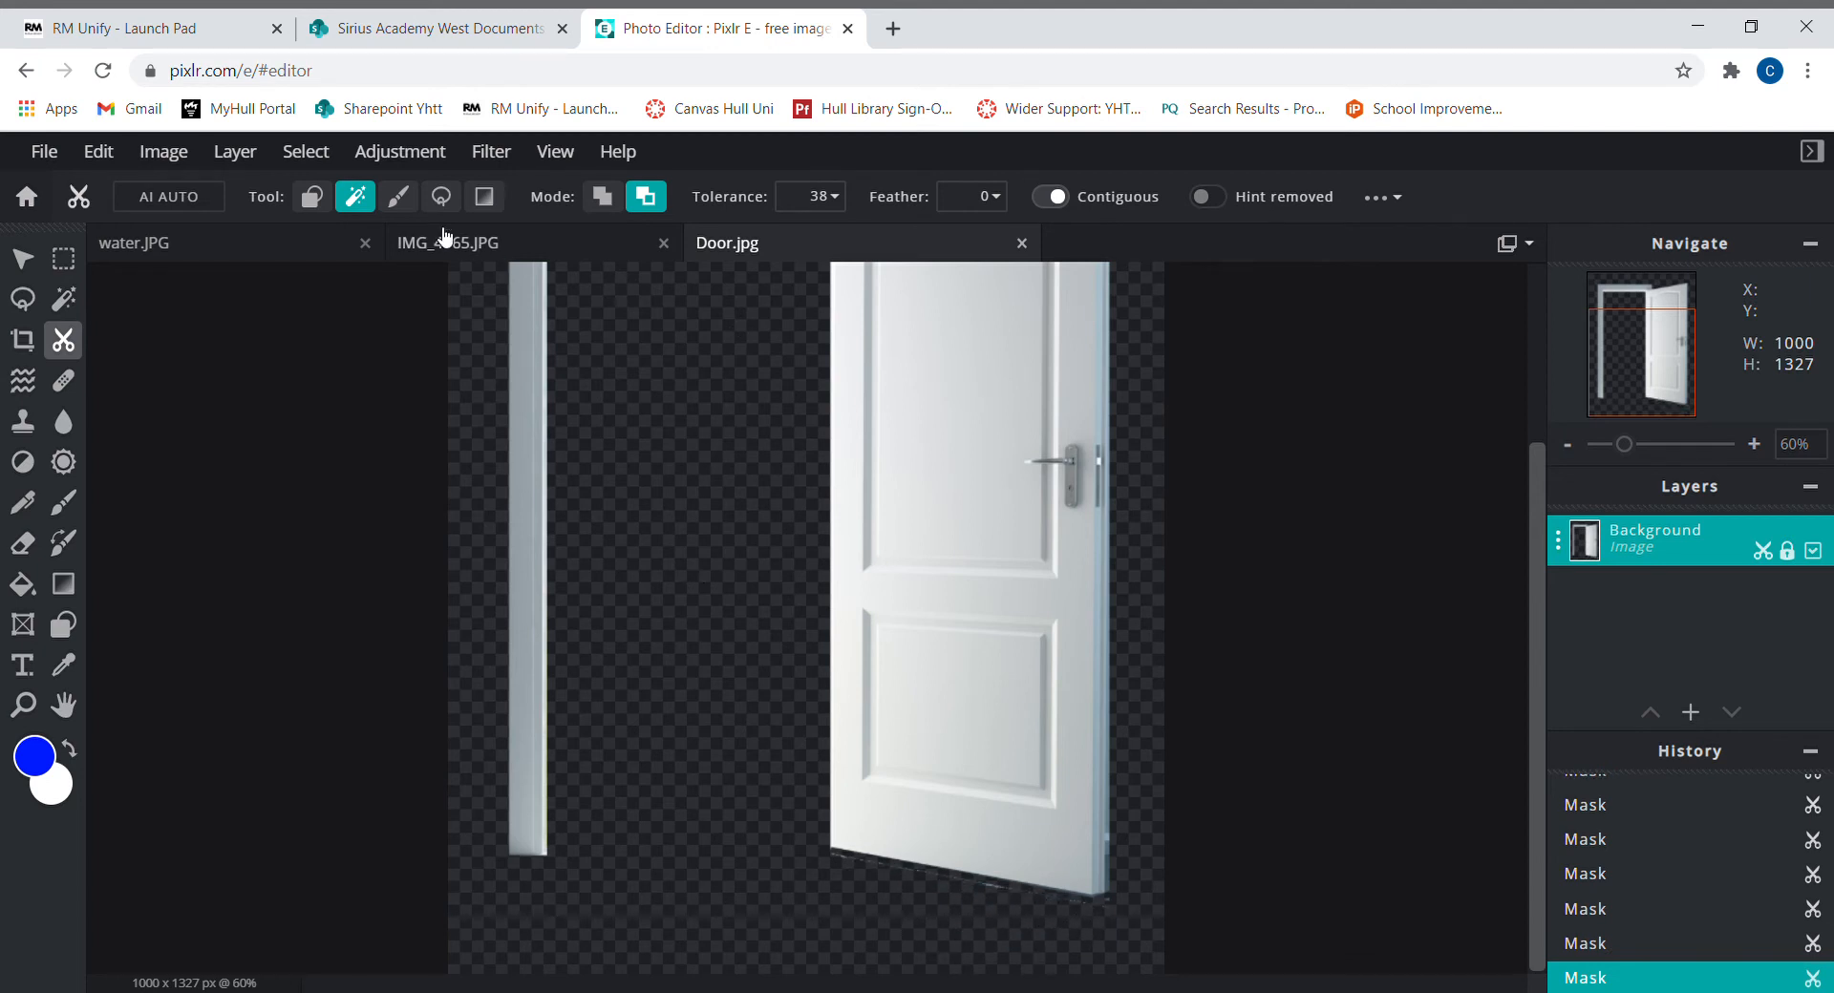
click(312, 197)
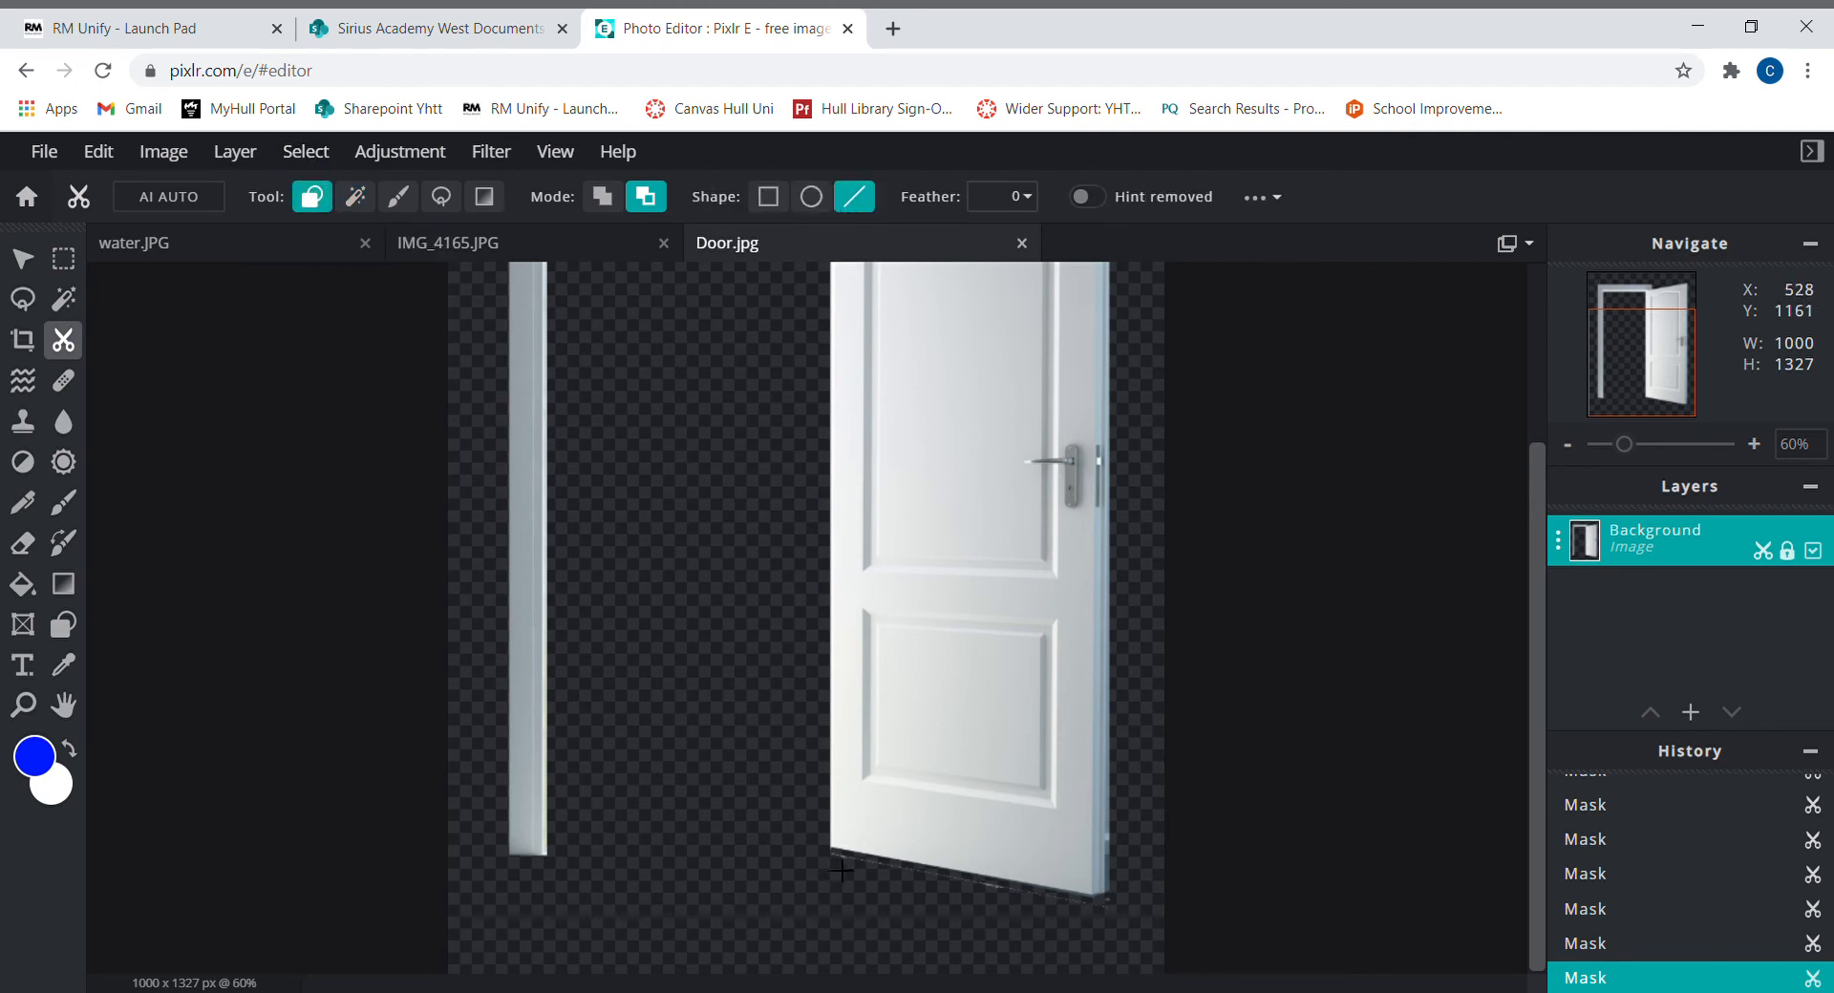
drag(842, 870, 1146, 928)
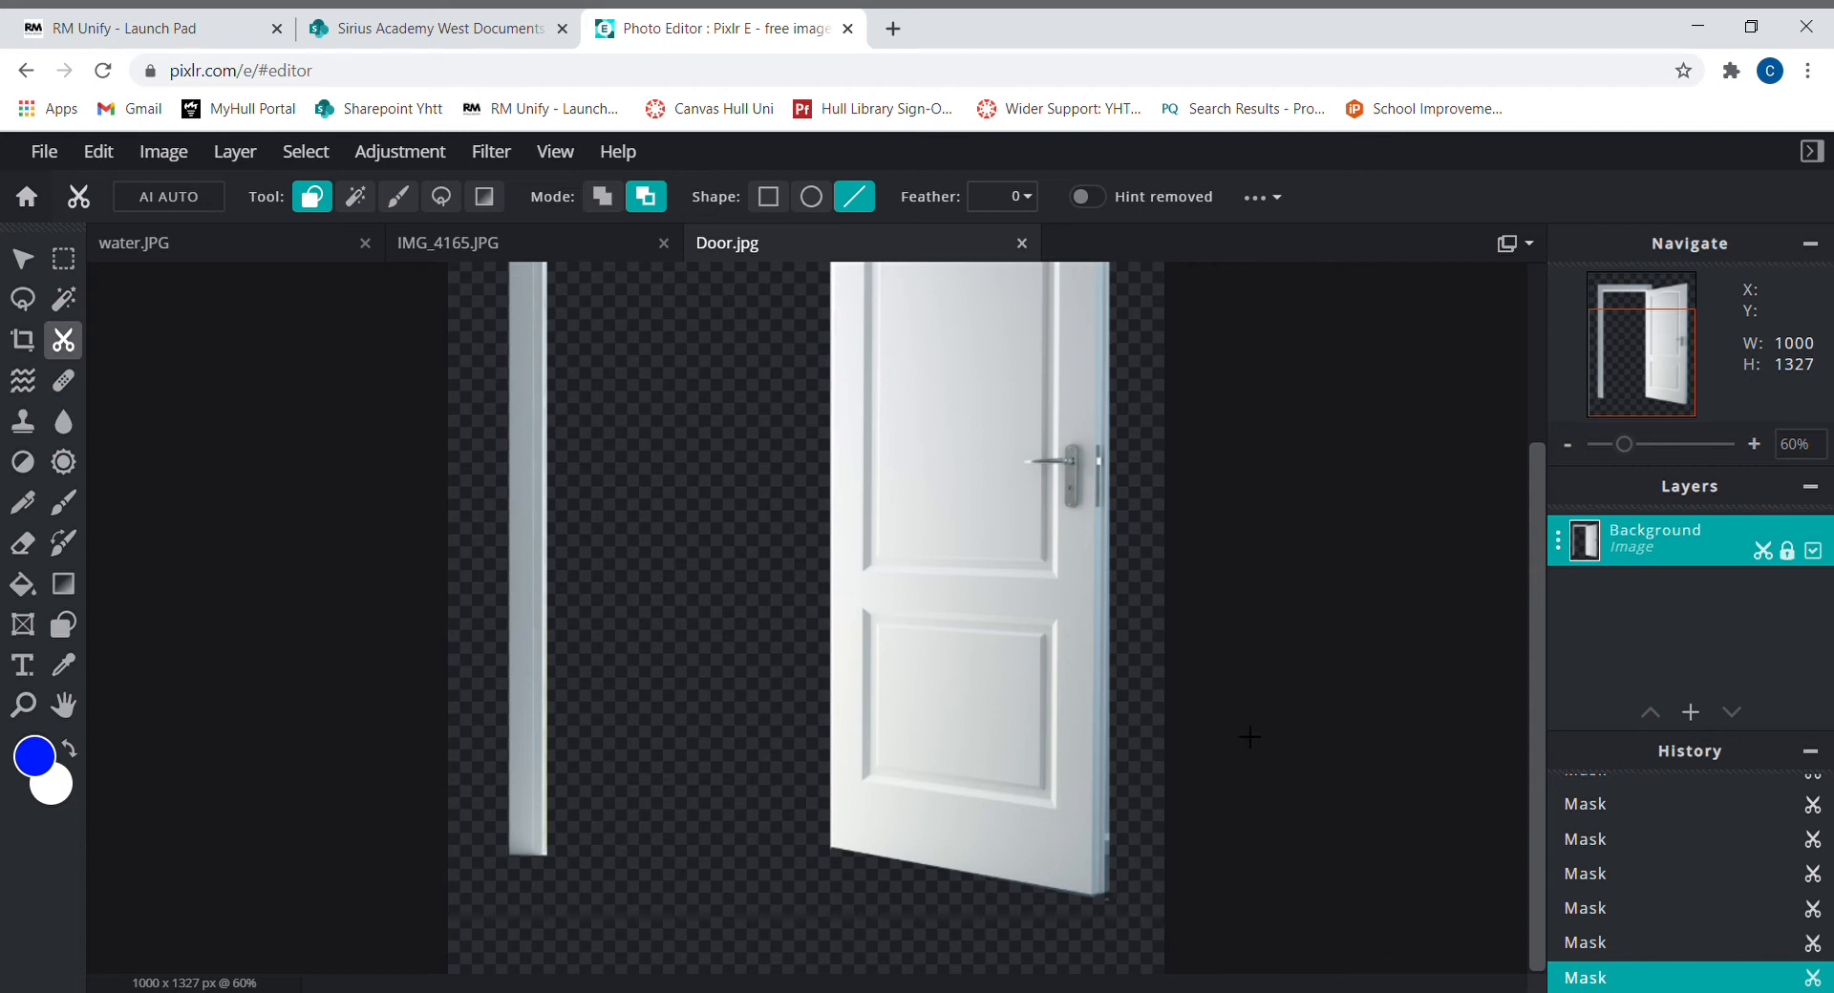
Copy the cut-out door from Door.jpg and paste it into IMG_4165.JPG as a new layer
click(1568, 447)
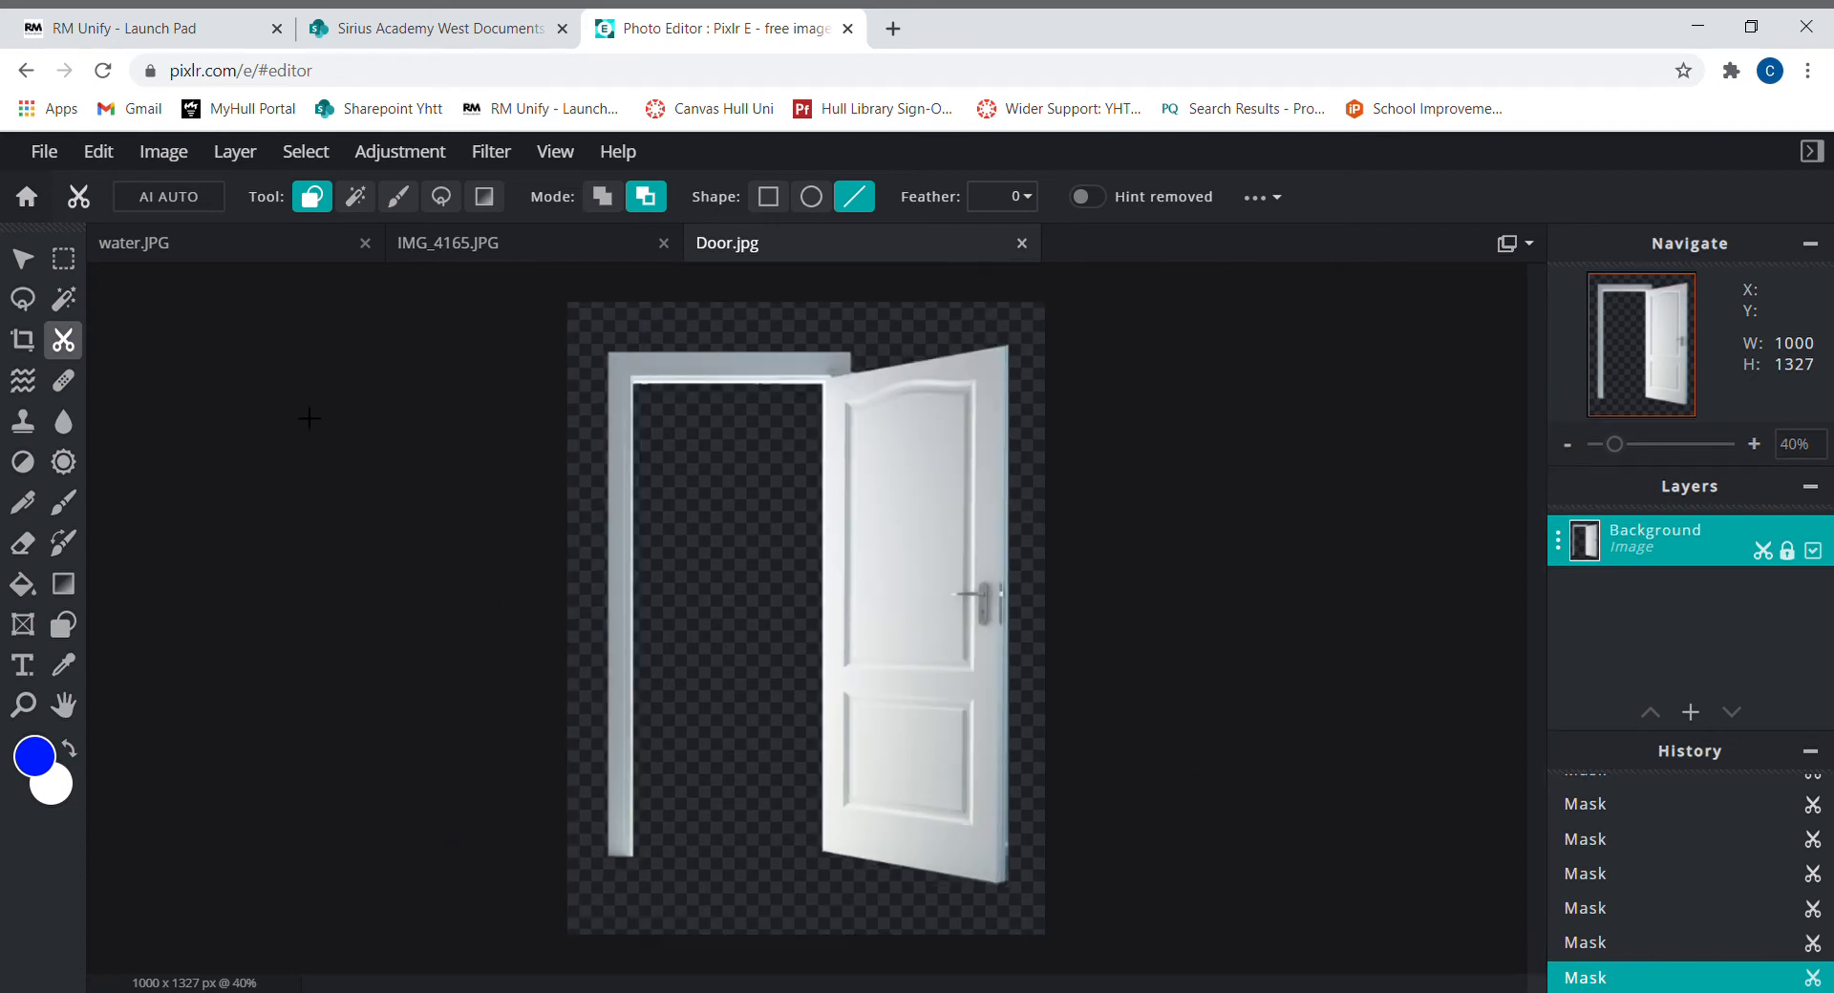
click(35, 253)
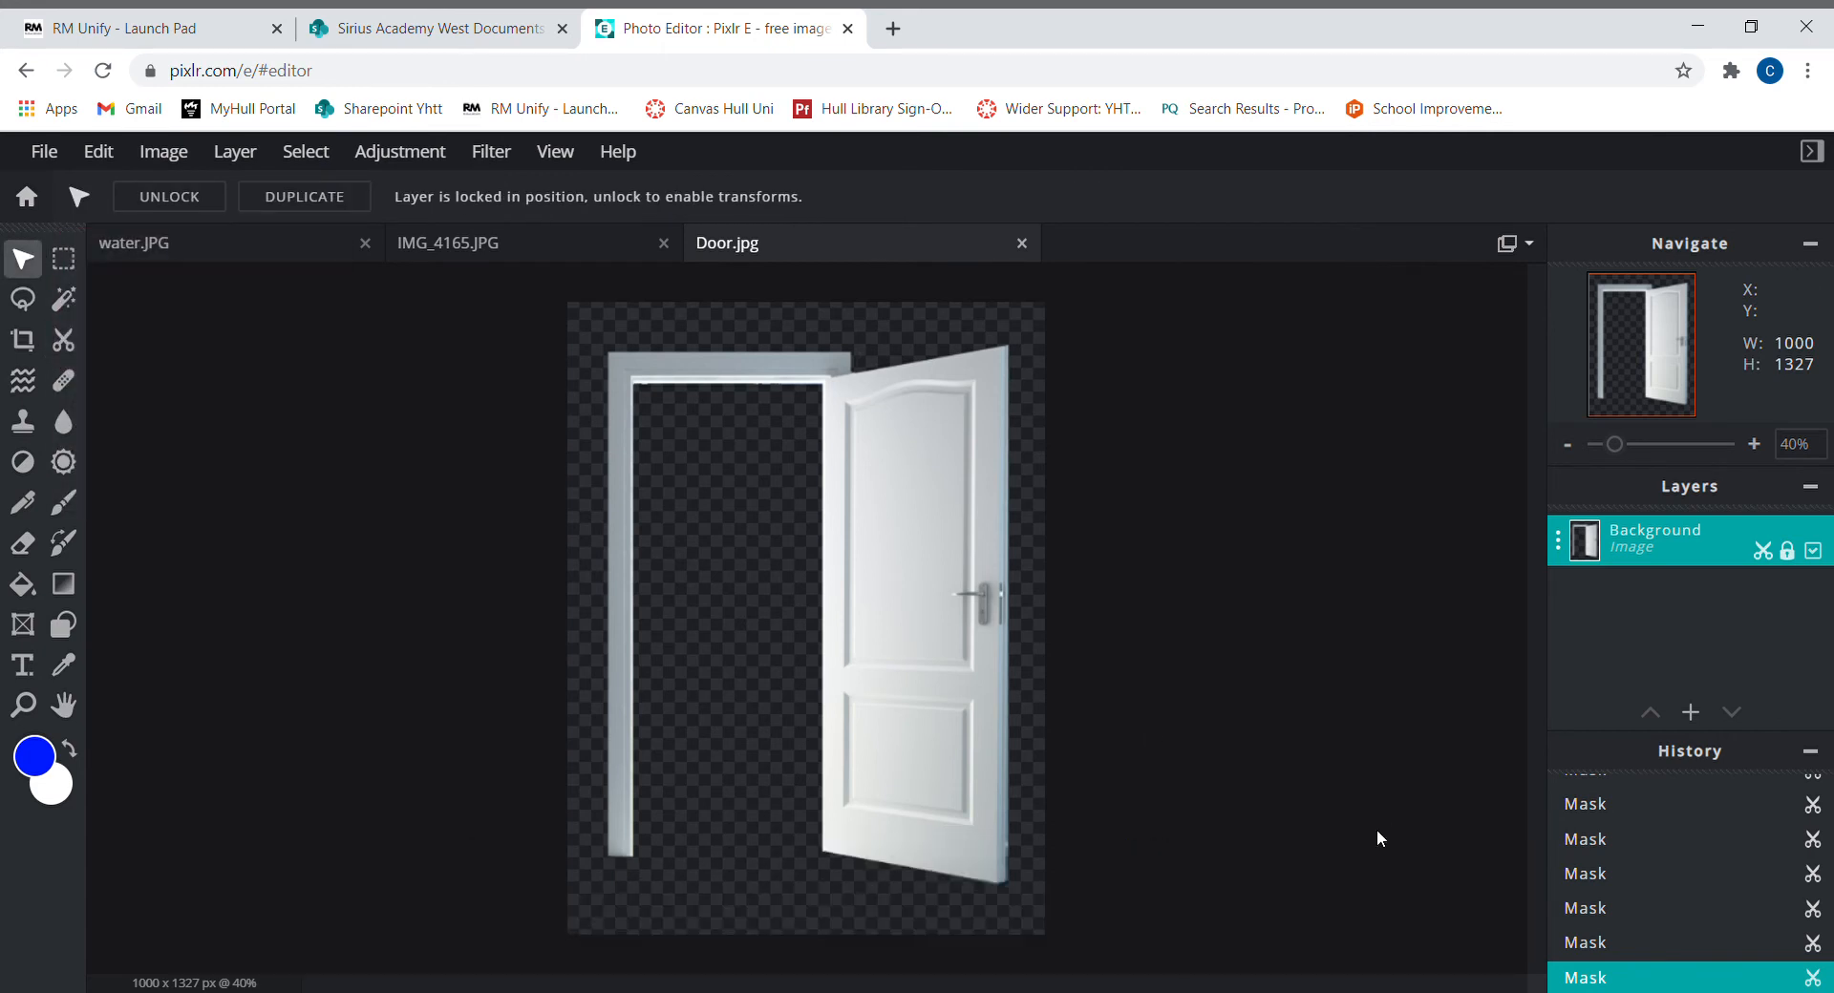
click(1376, 833)
key(ctrl+c)
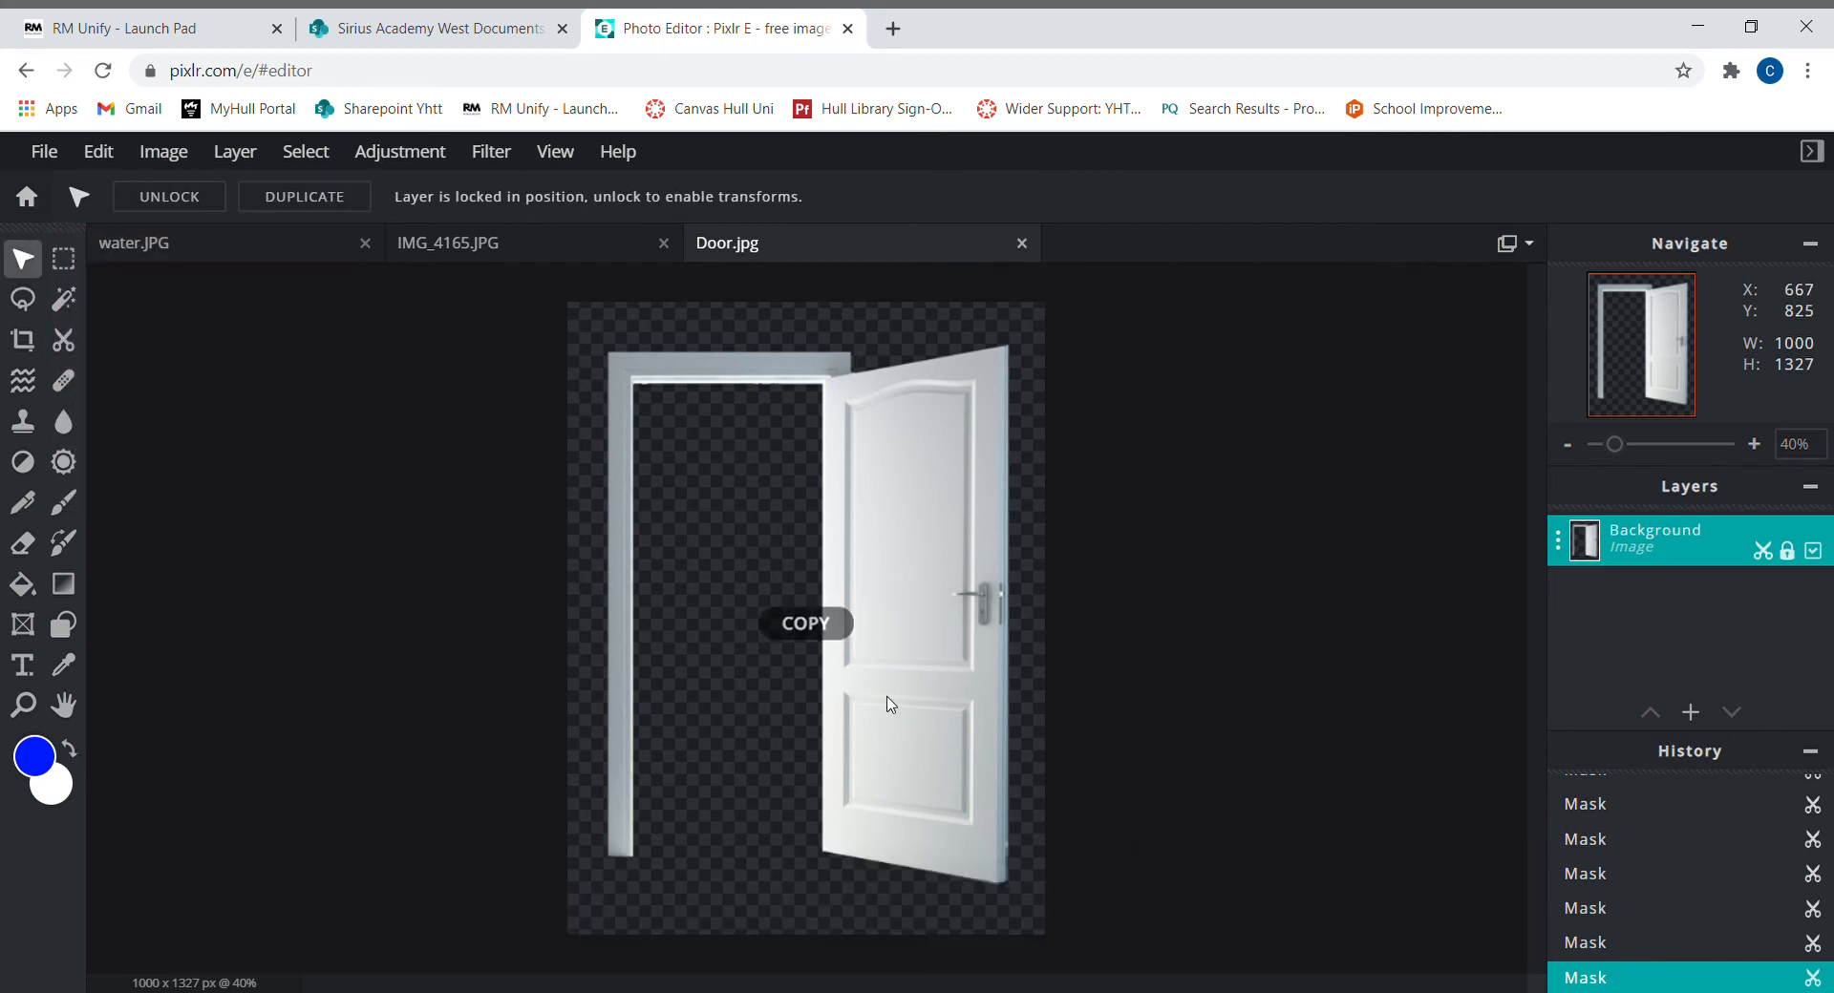
click(444, 251)
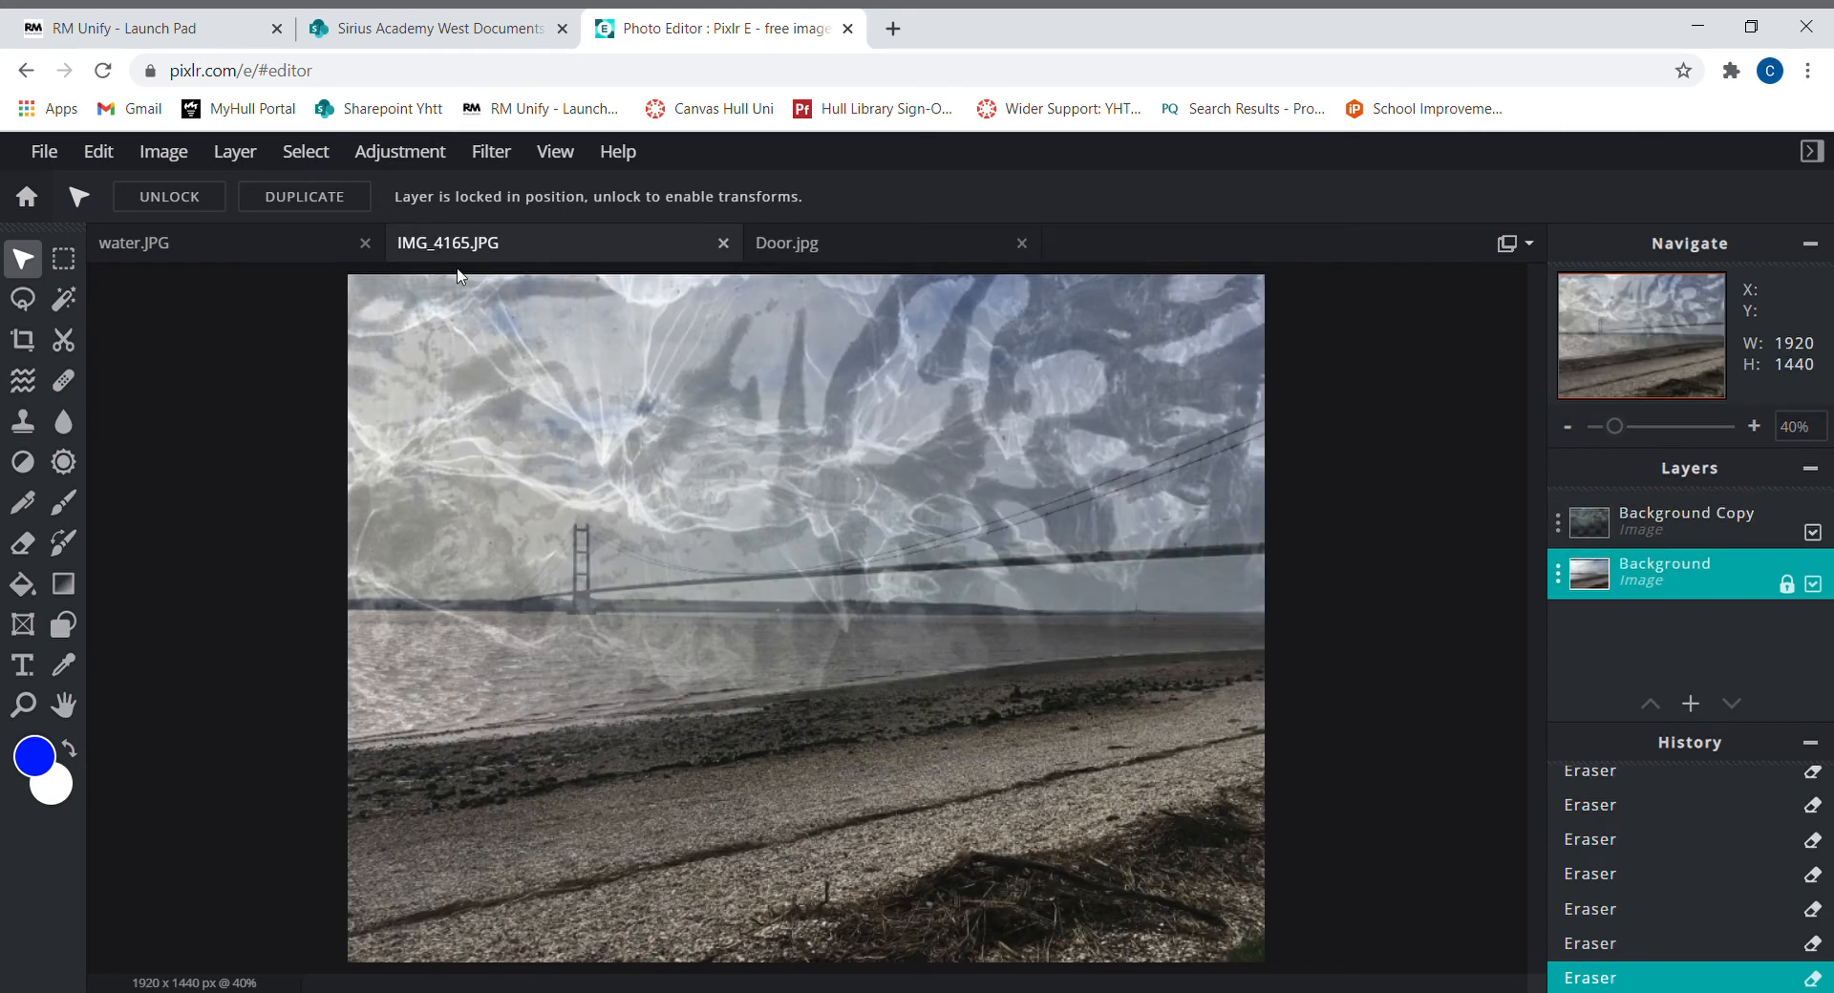
key(ctrl+v)
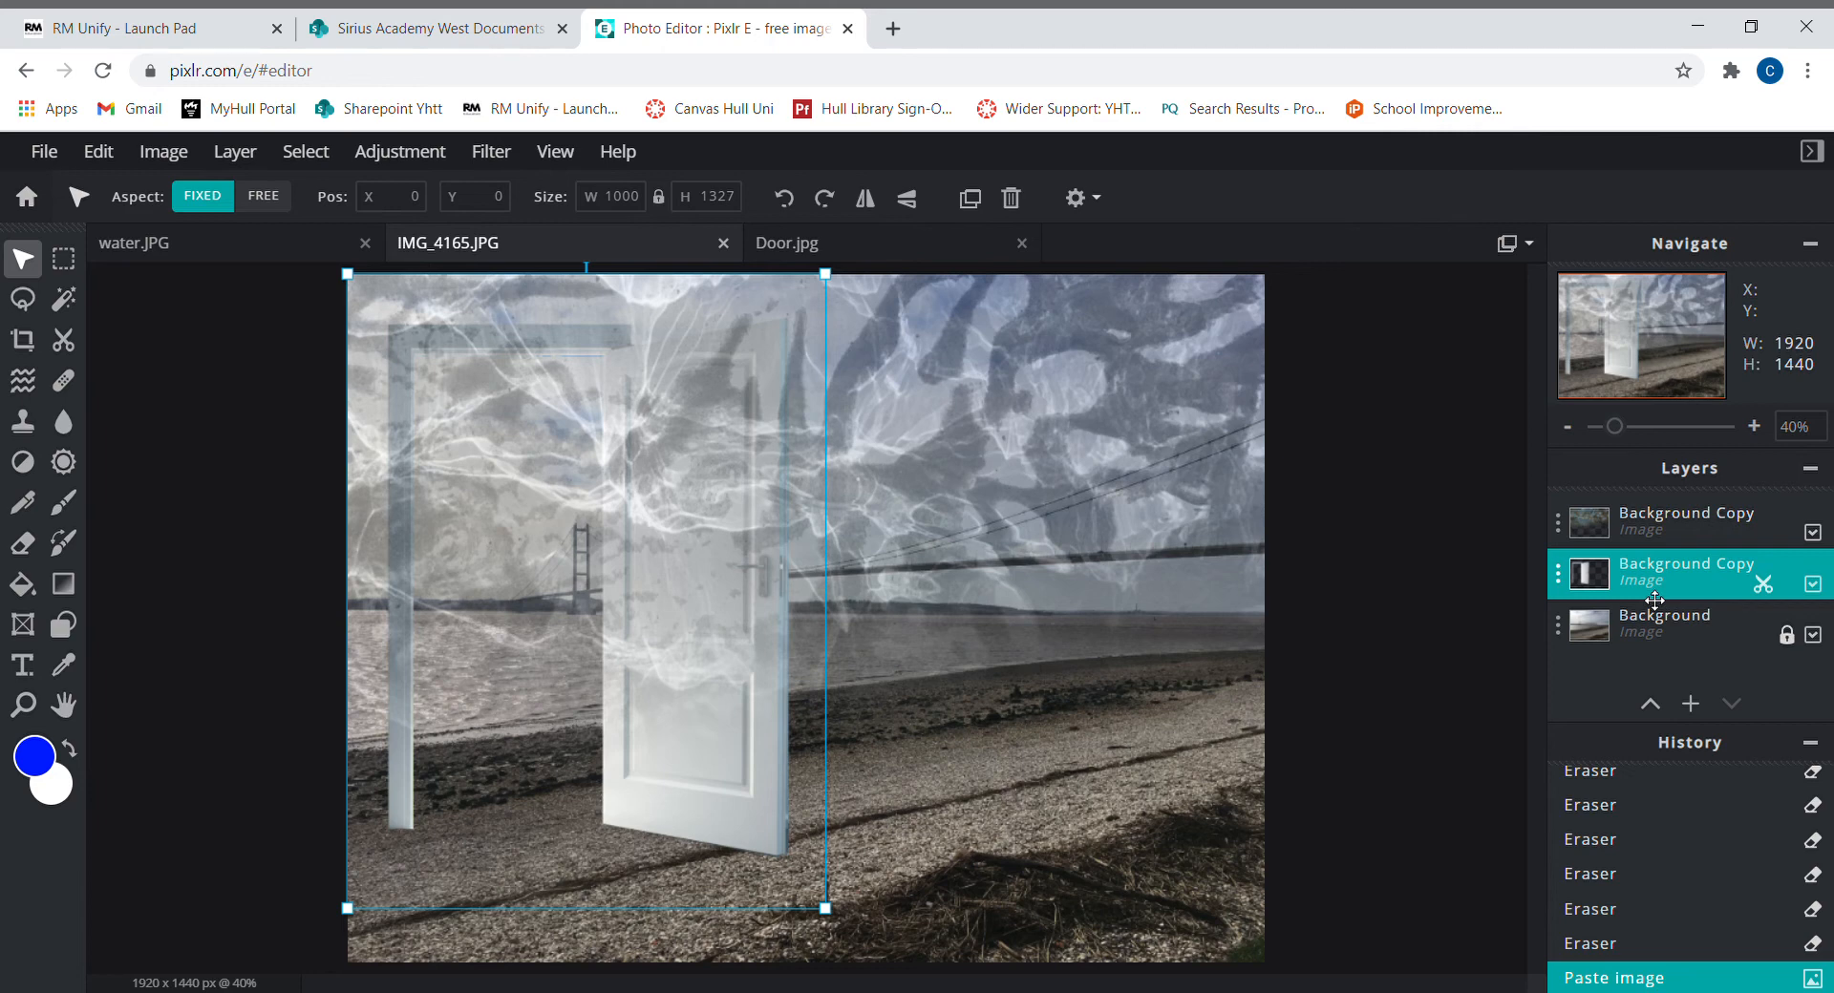
Bring the door layer to the front of the layer stack and move it to about X 566, Y 0
drag(1645, 597, 1658, 545)
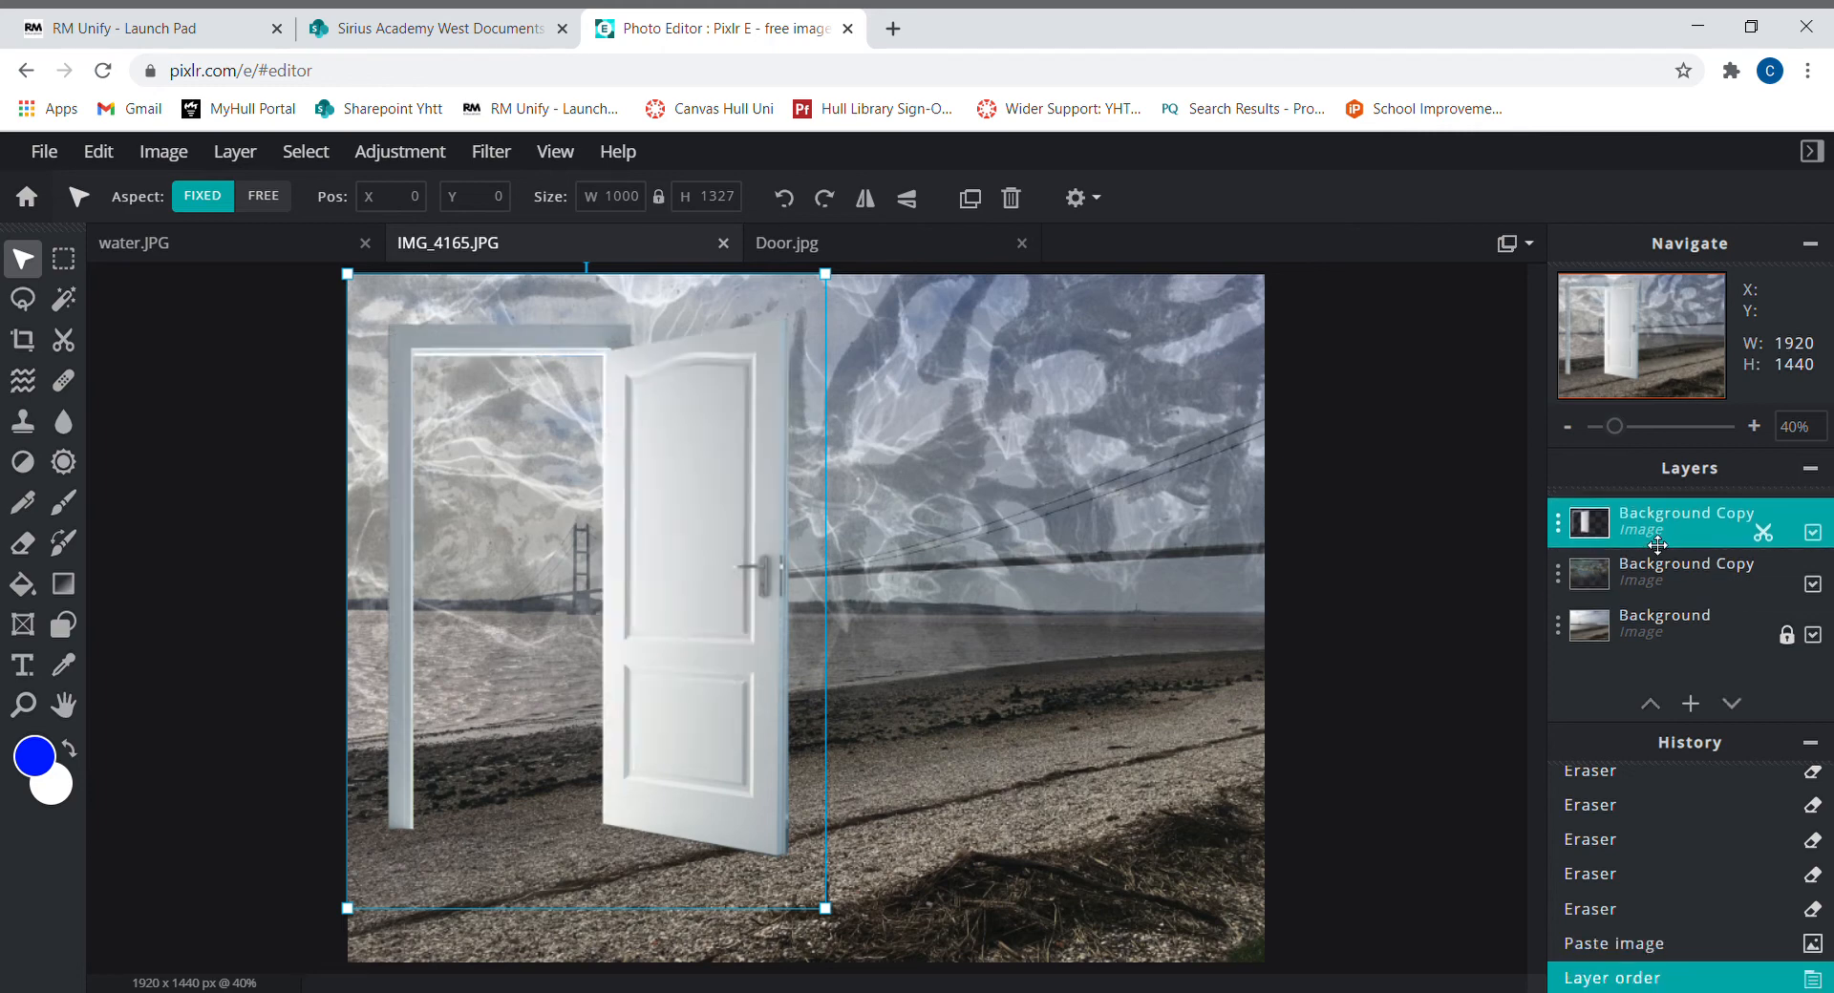
drag(683, 589, 947, 591)
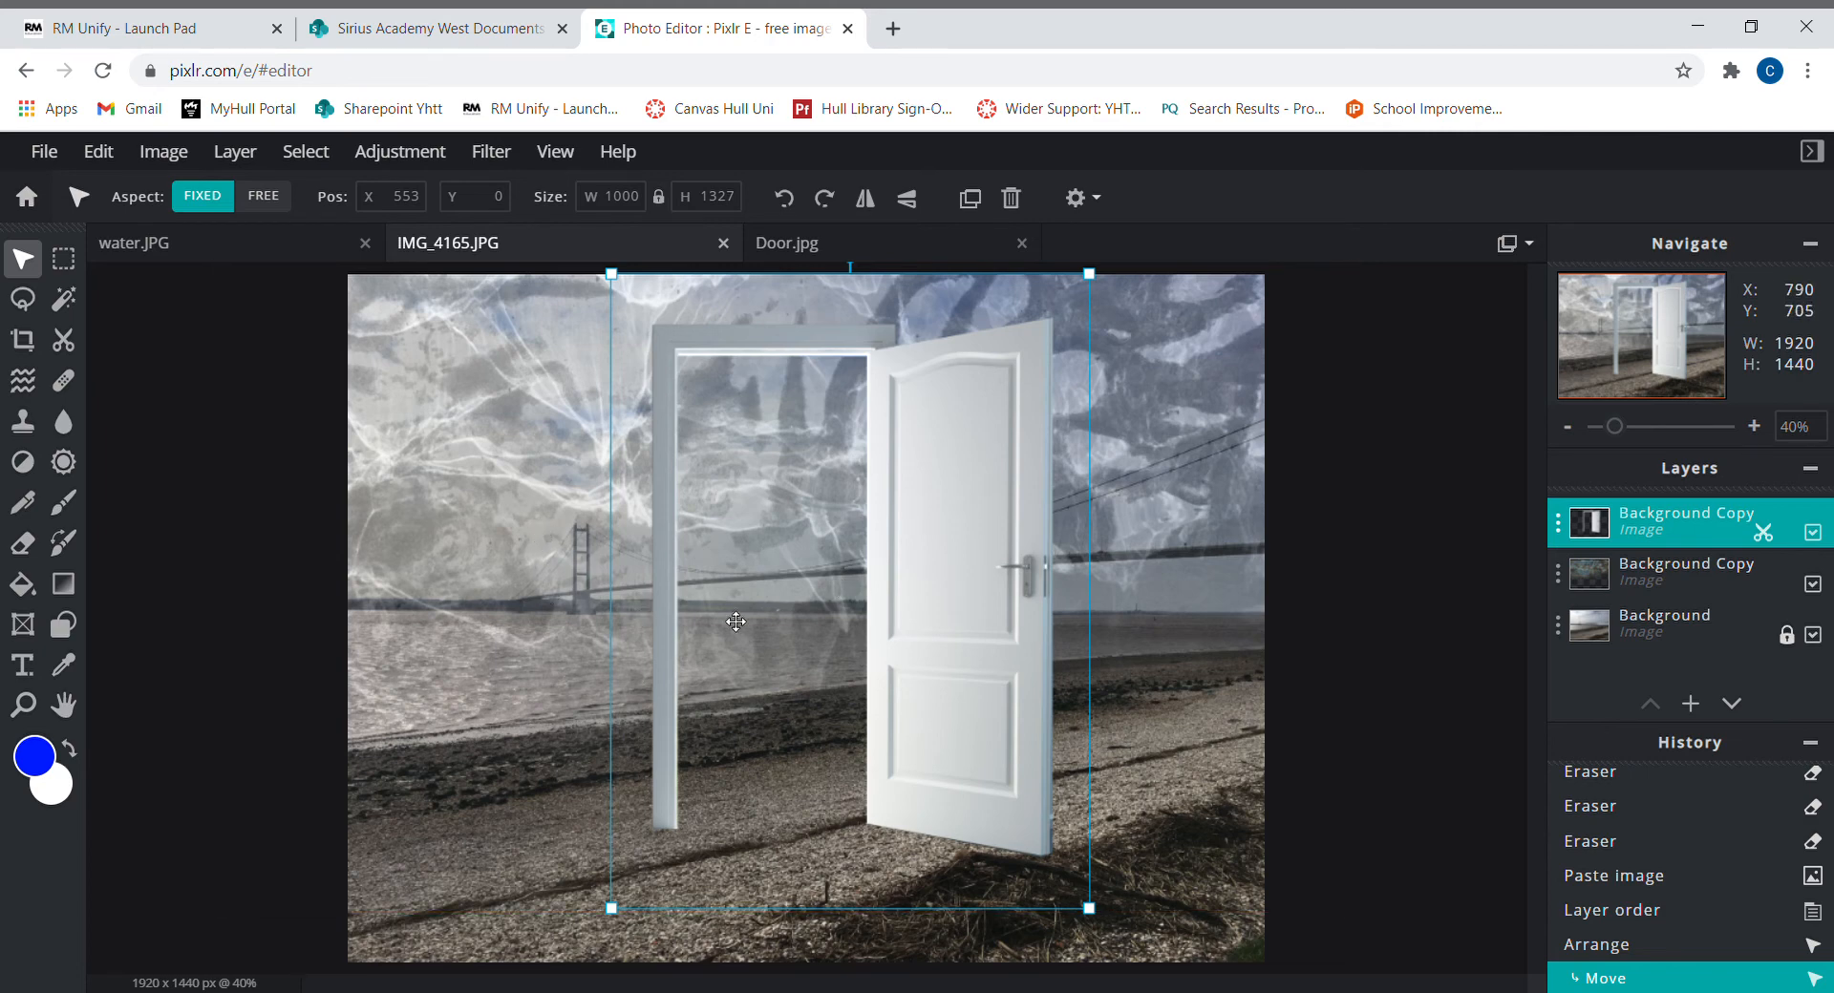
drag(997, 673, 1001, 671)
click(1372, 565)
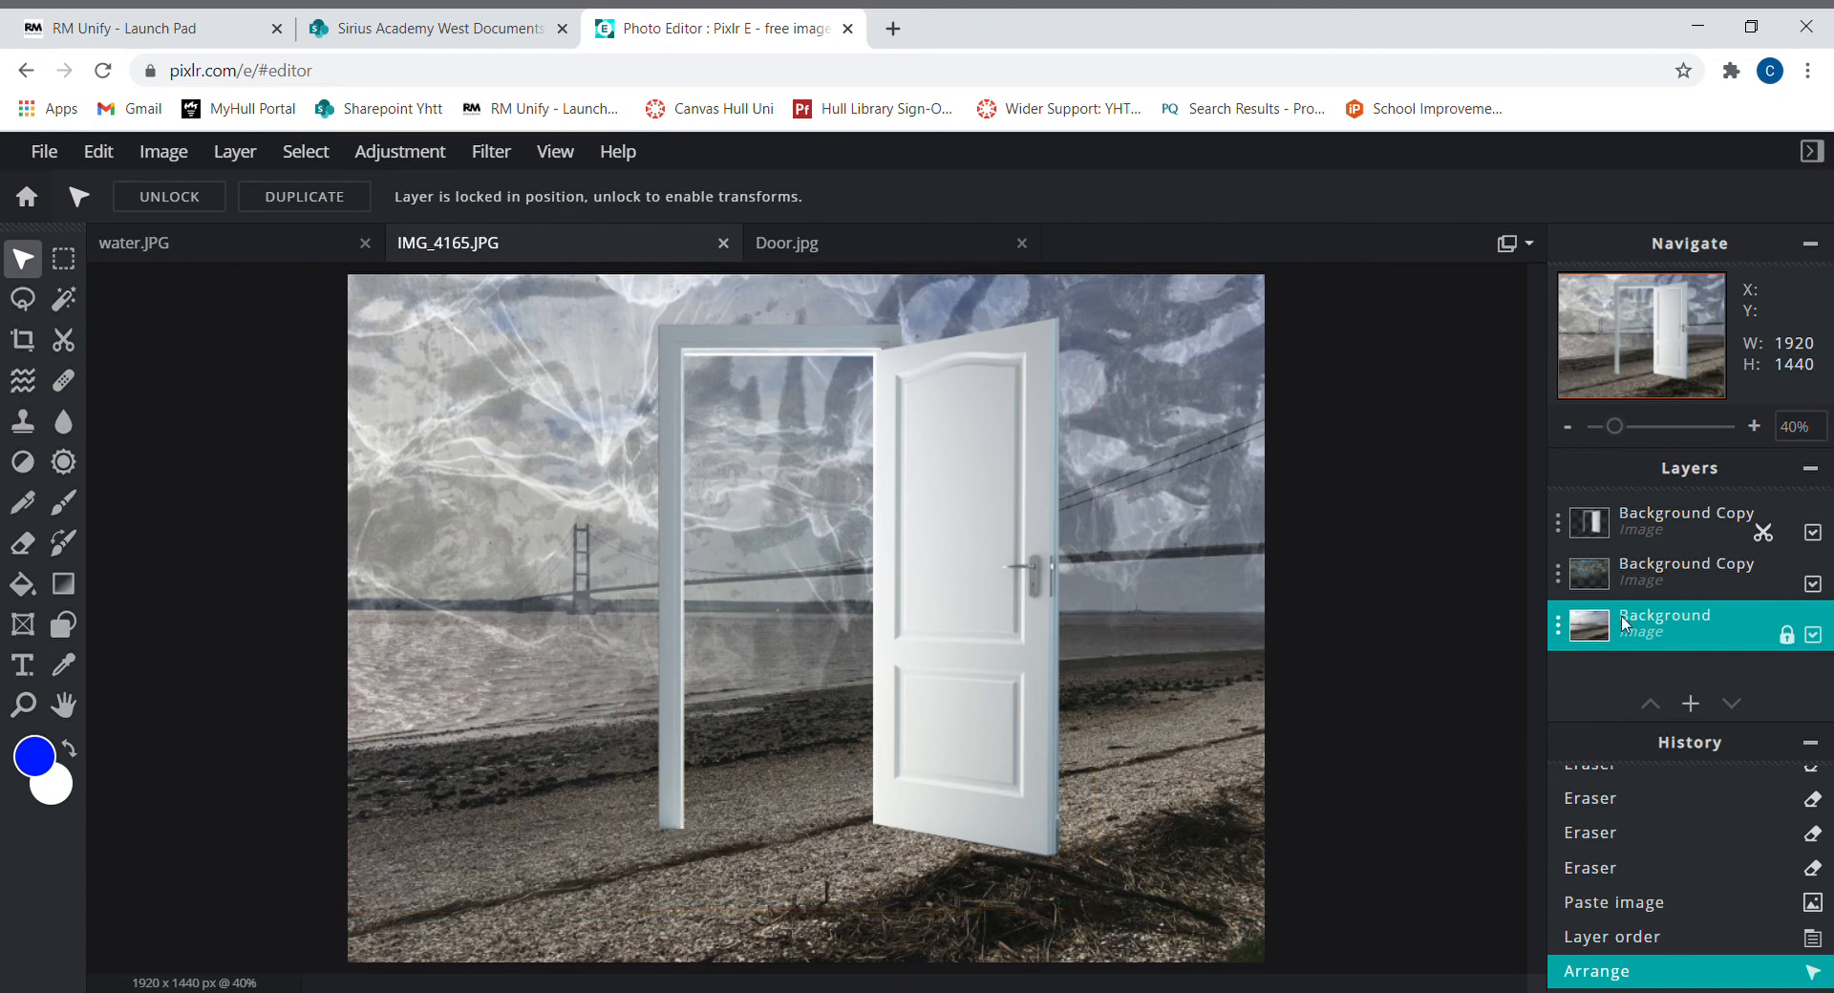
Fade the lower ends of the door and its frame into the beach with a soft 1000 px eraser at 100% opacity
click(1632, 528)
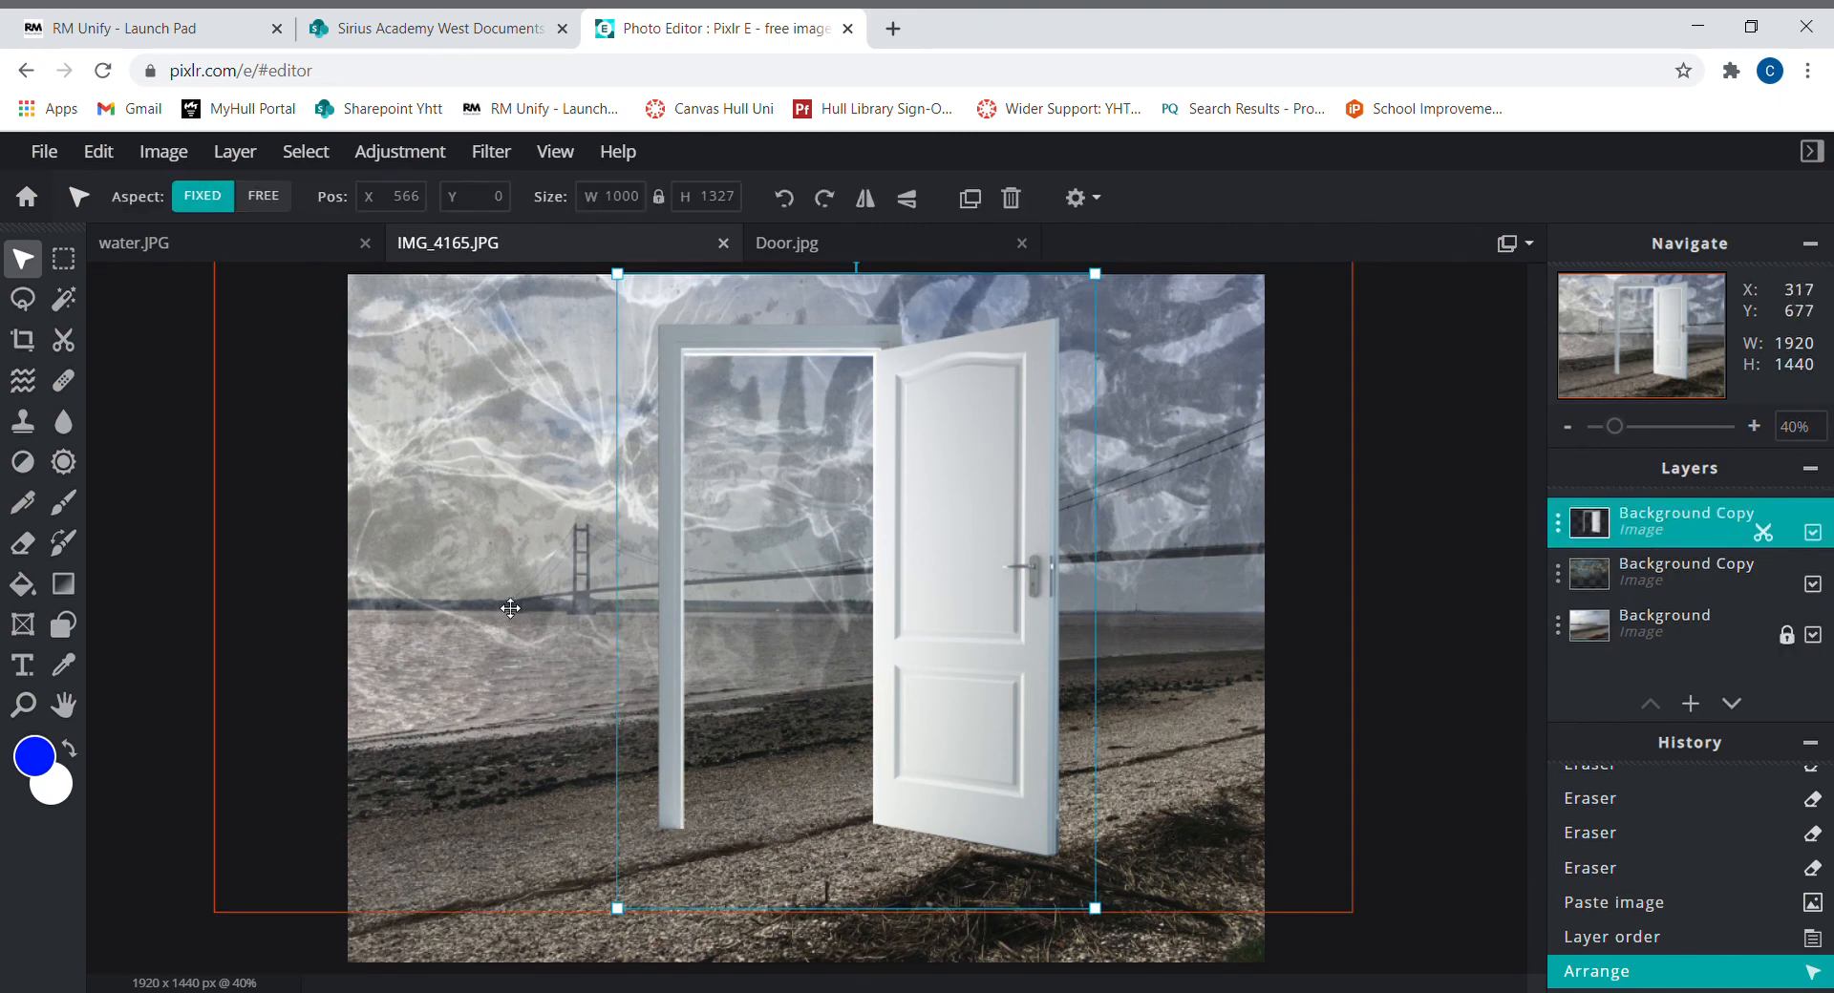
click(27, 544)
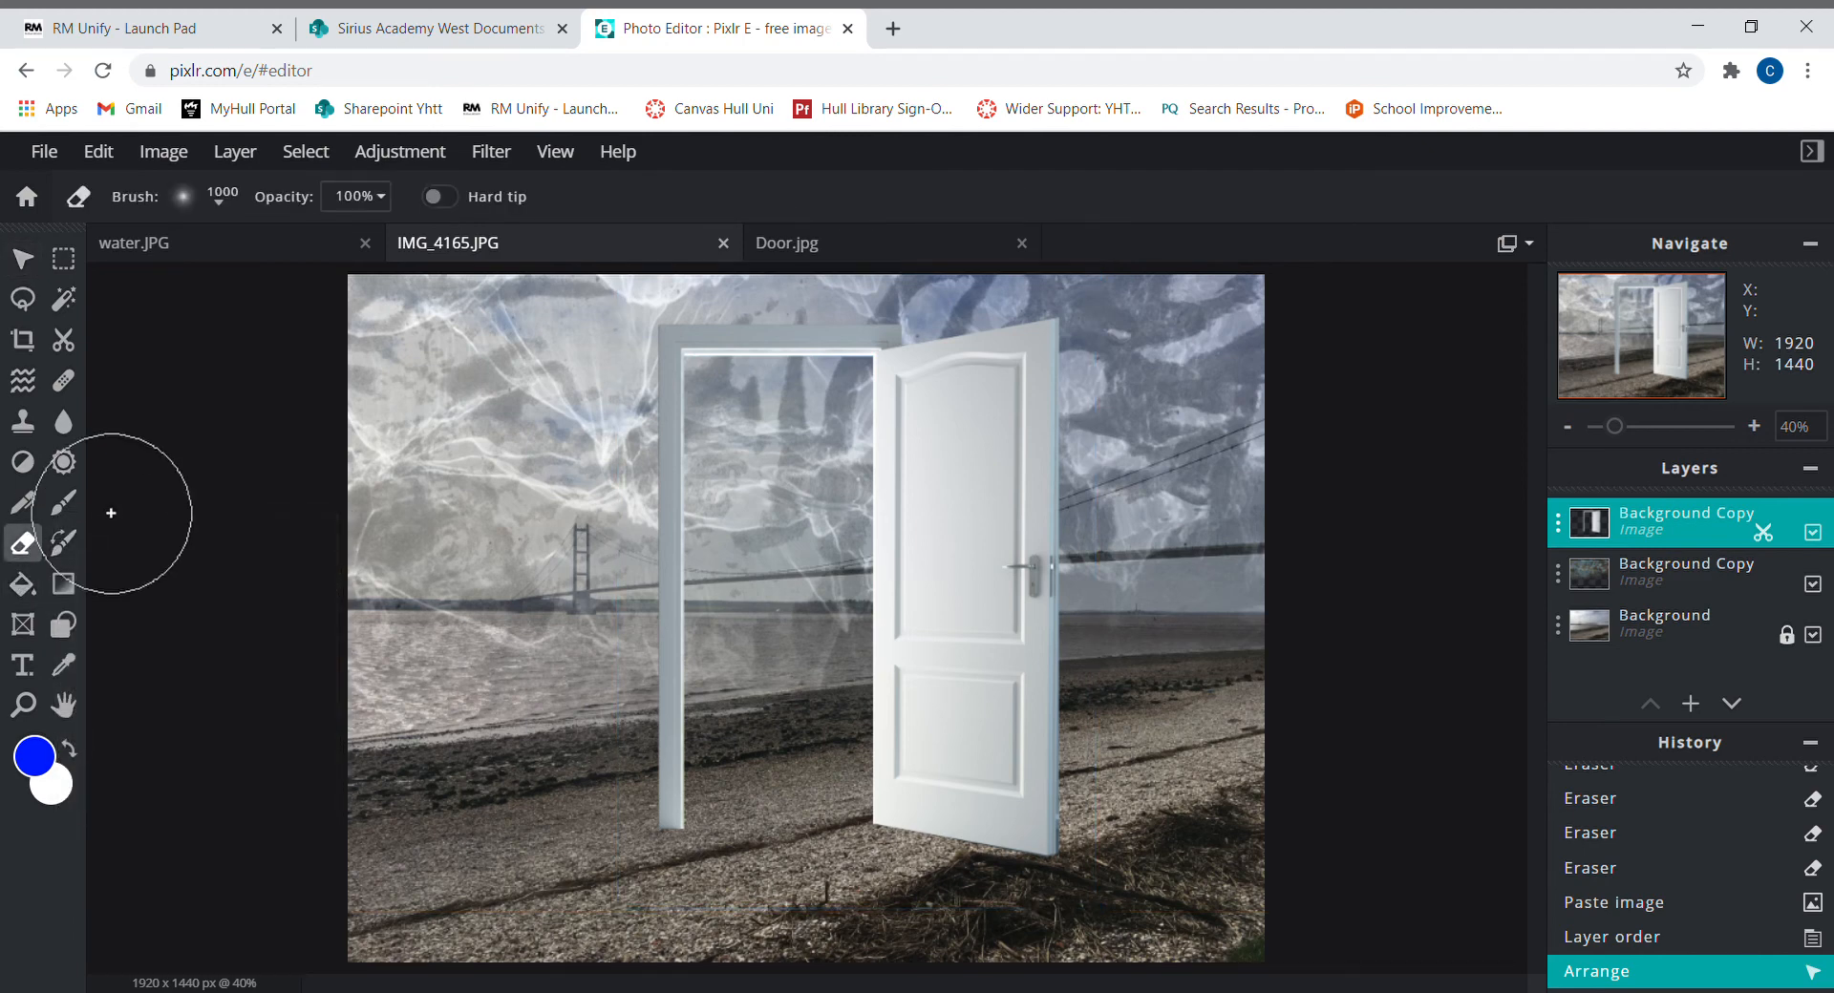
click(197, 201)
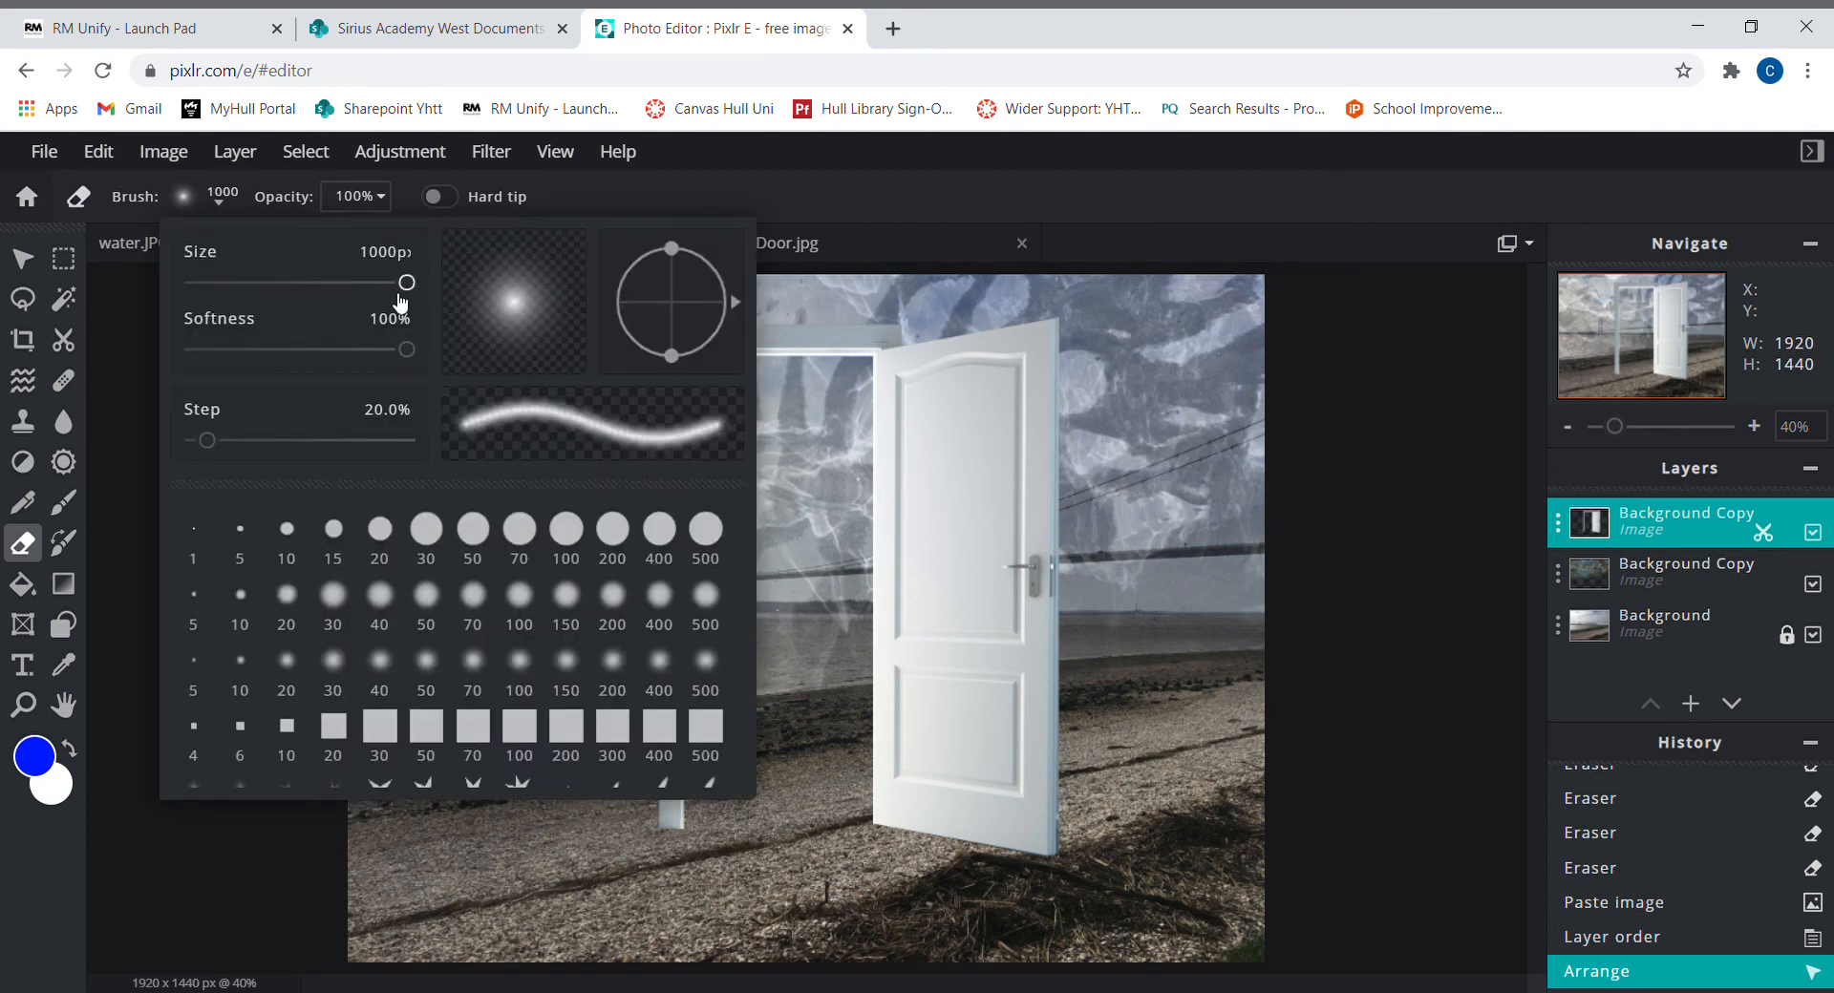
click(102, 447)
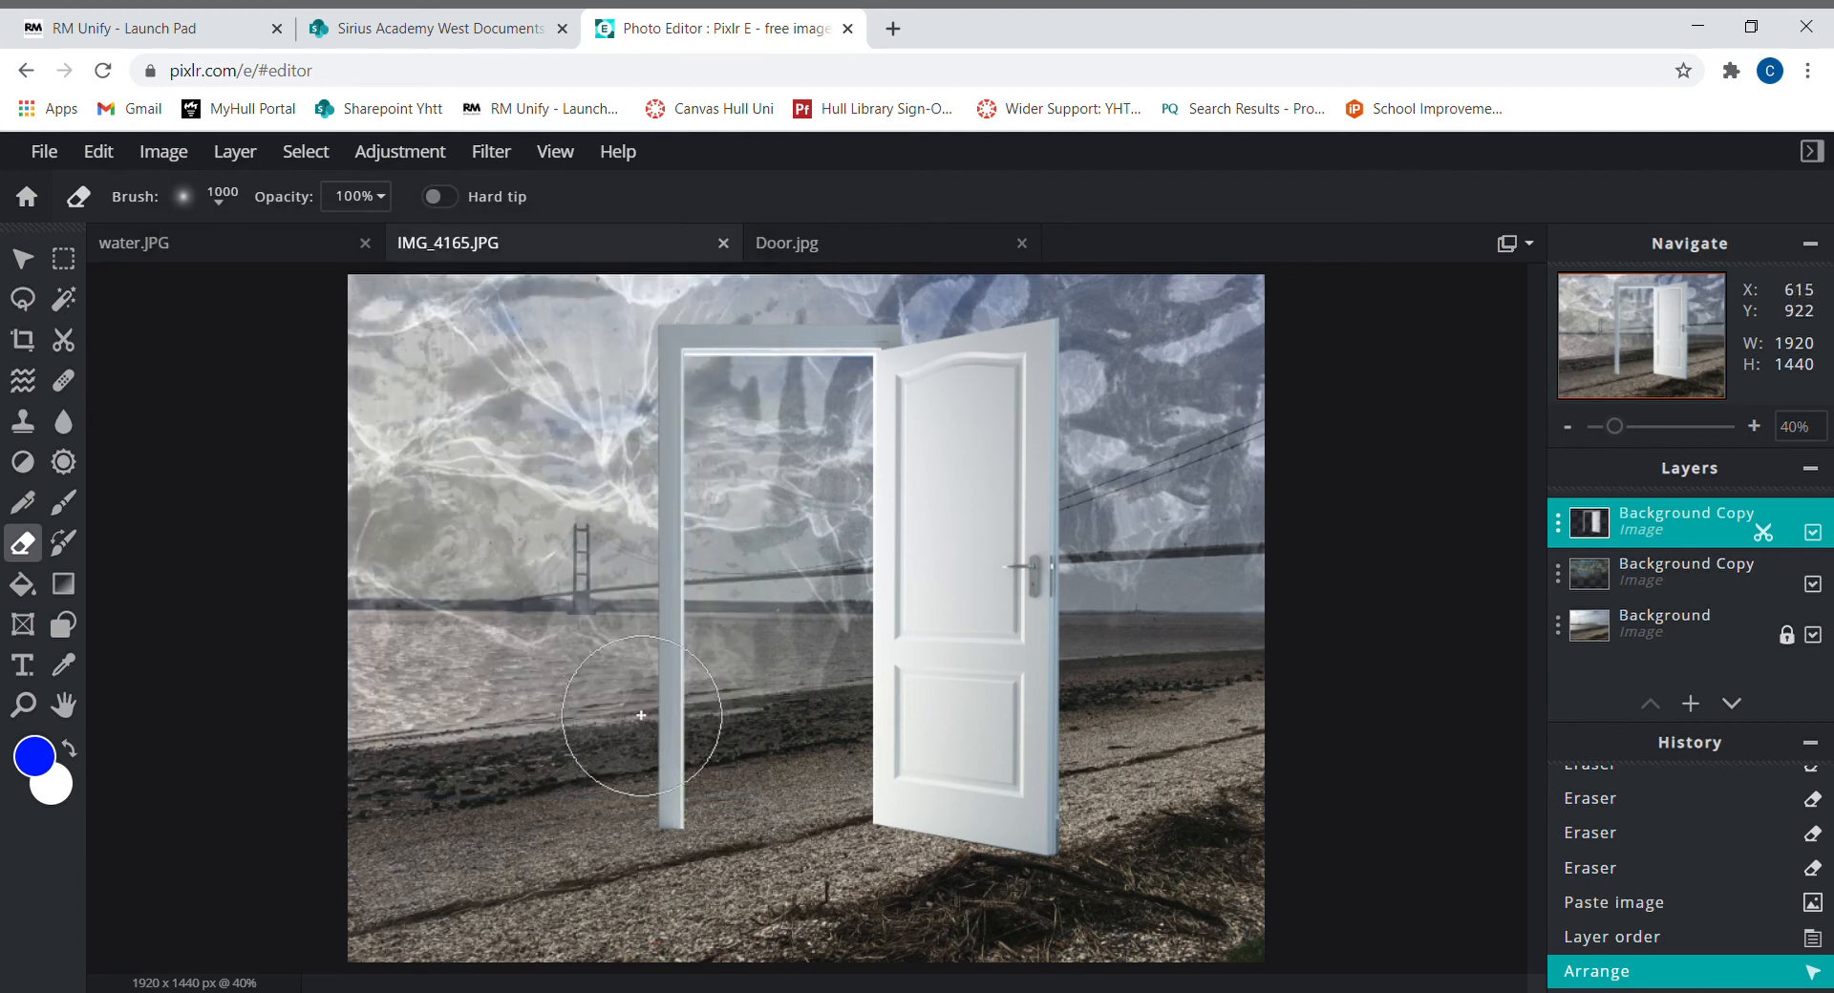
click(670, 889)
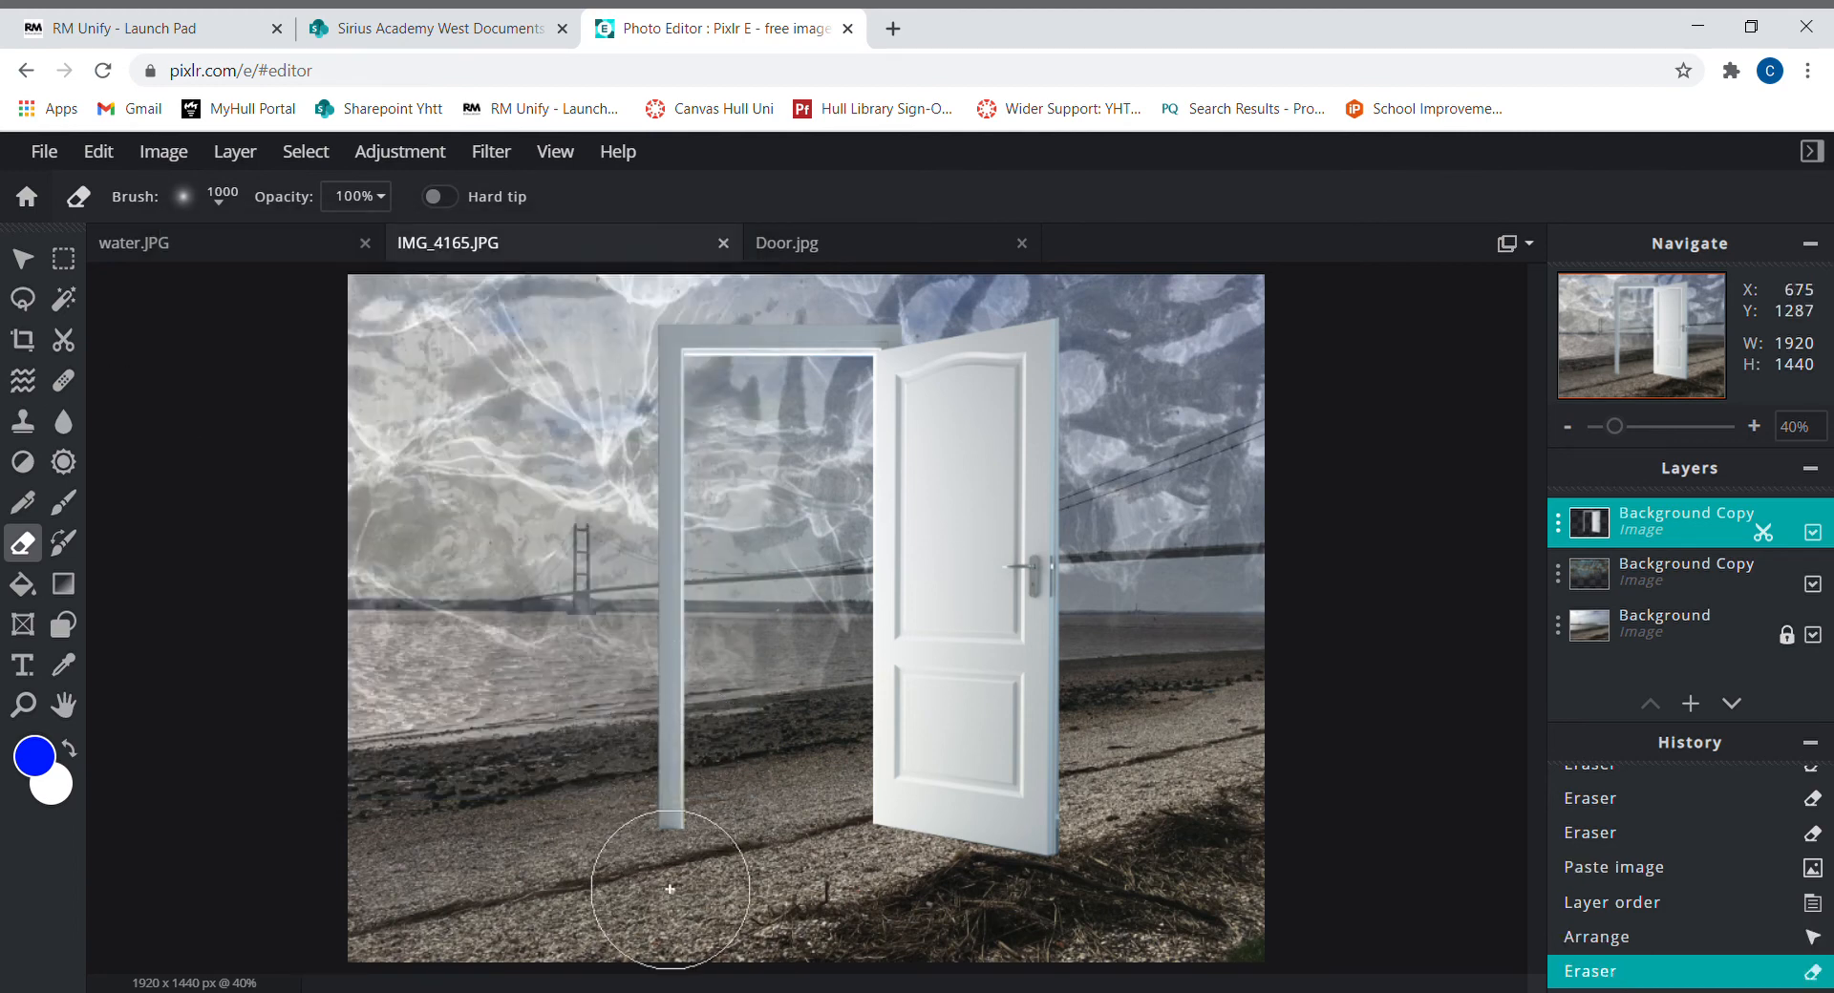
click(671, 889)
click(855, 865)
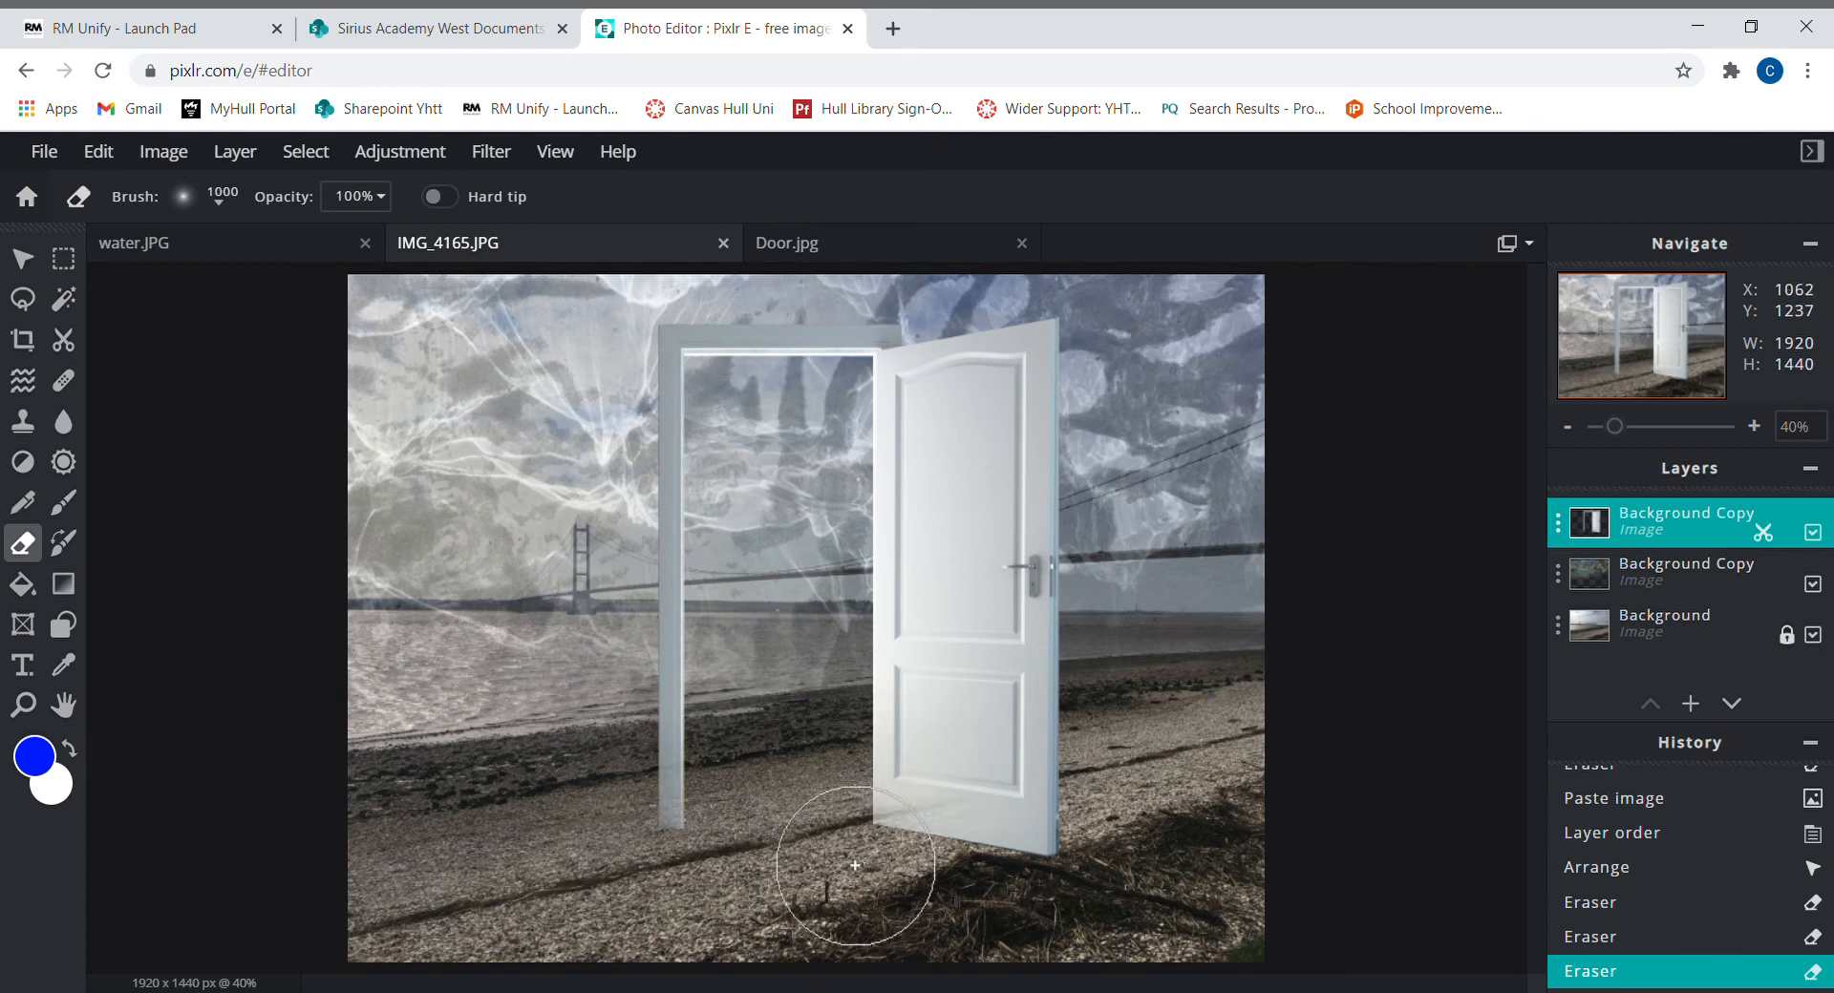
click(877, 867)
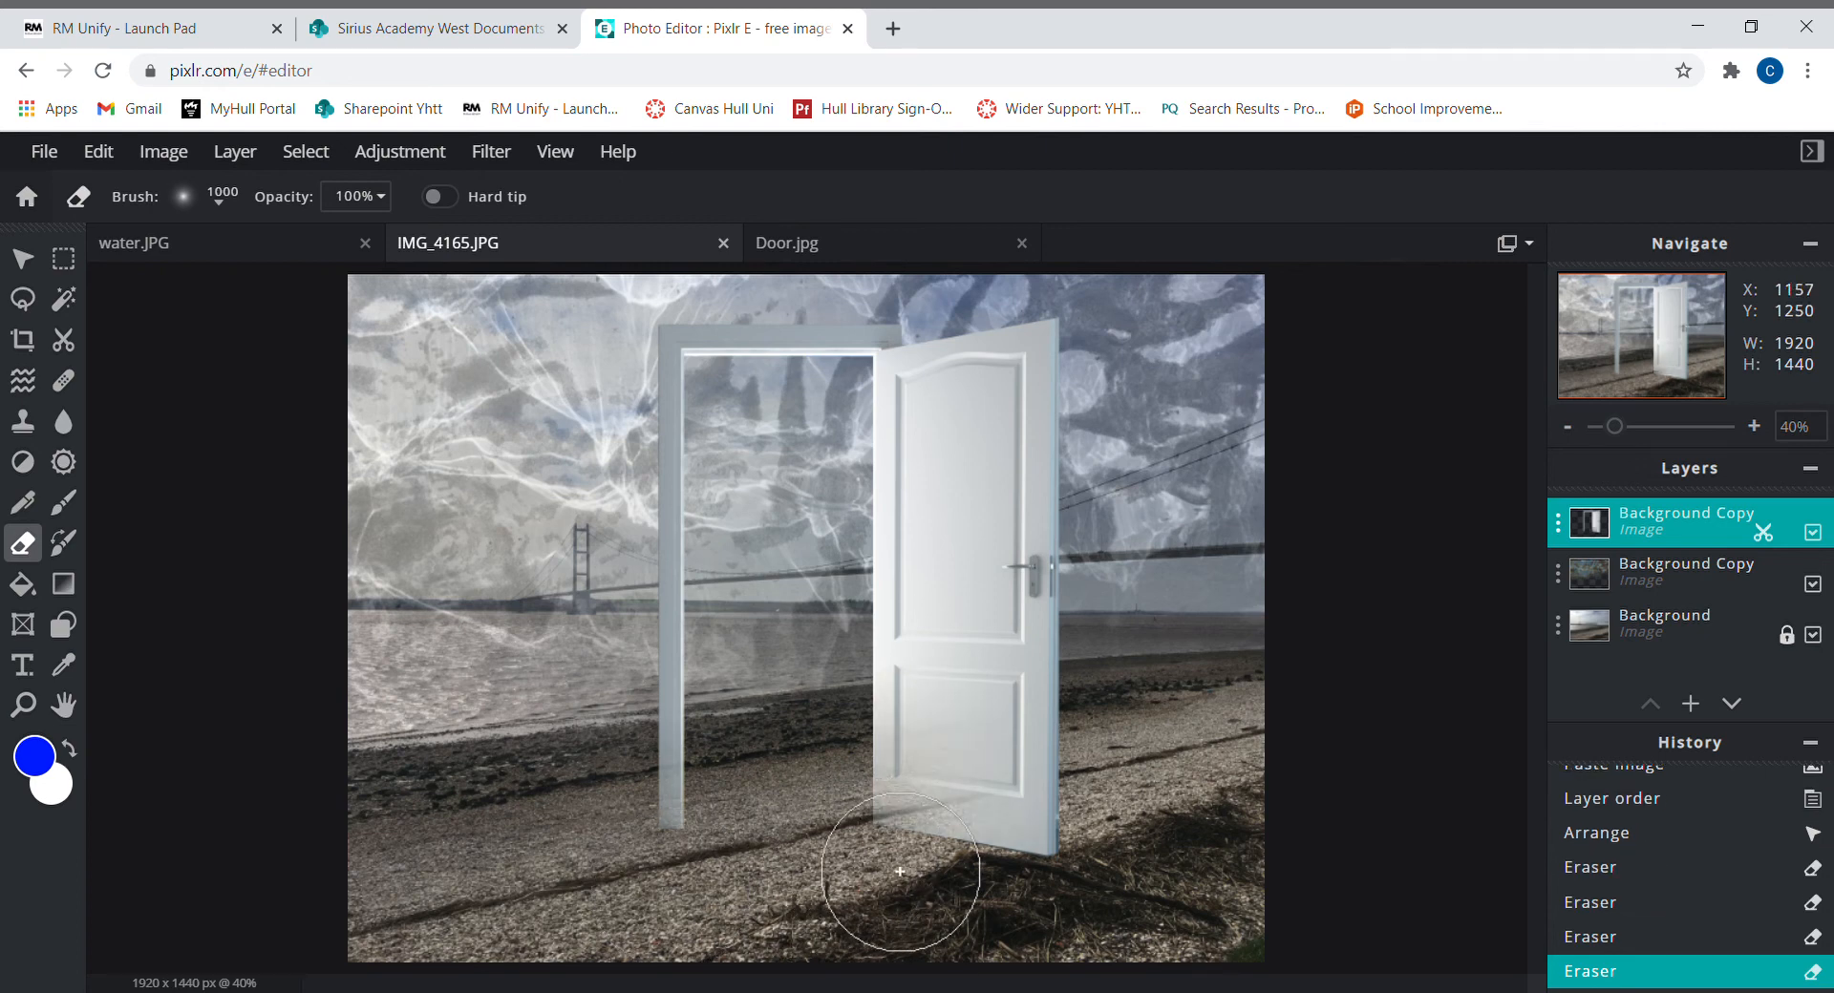
click(900, 871)
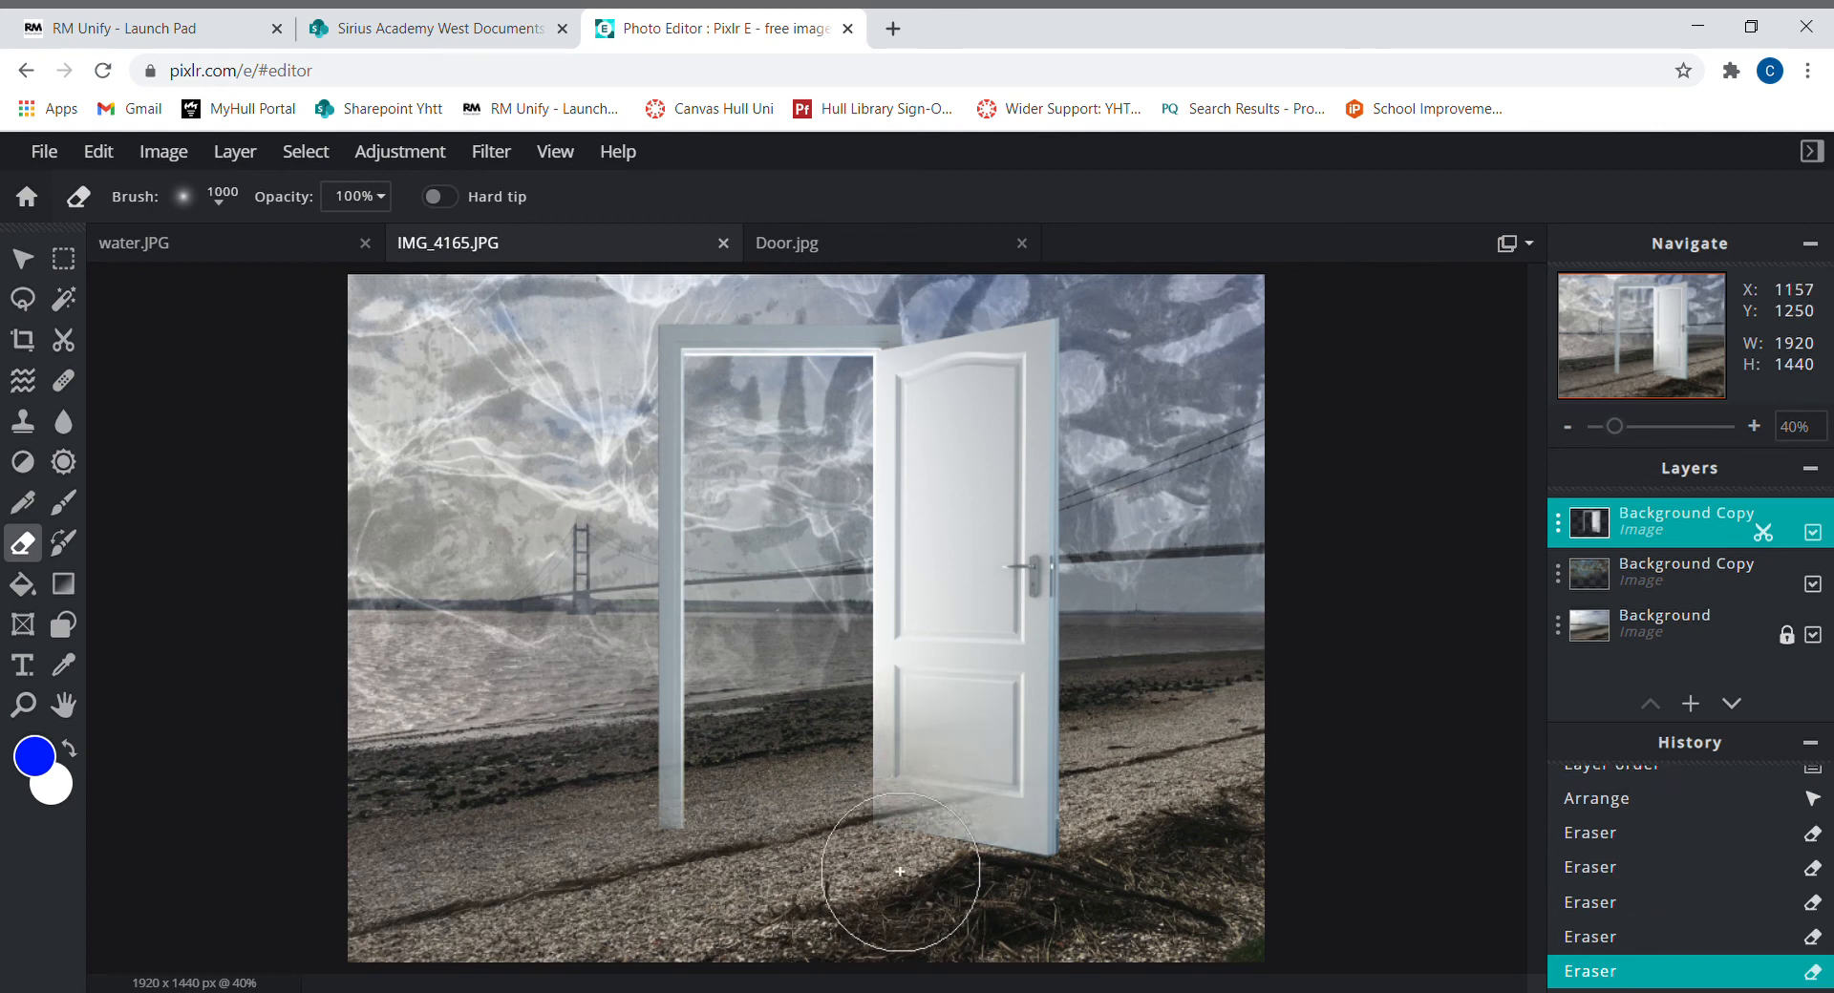
click(974, 871)
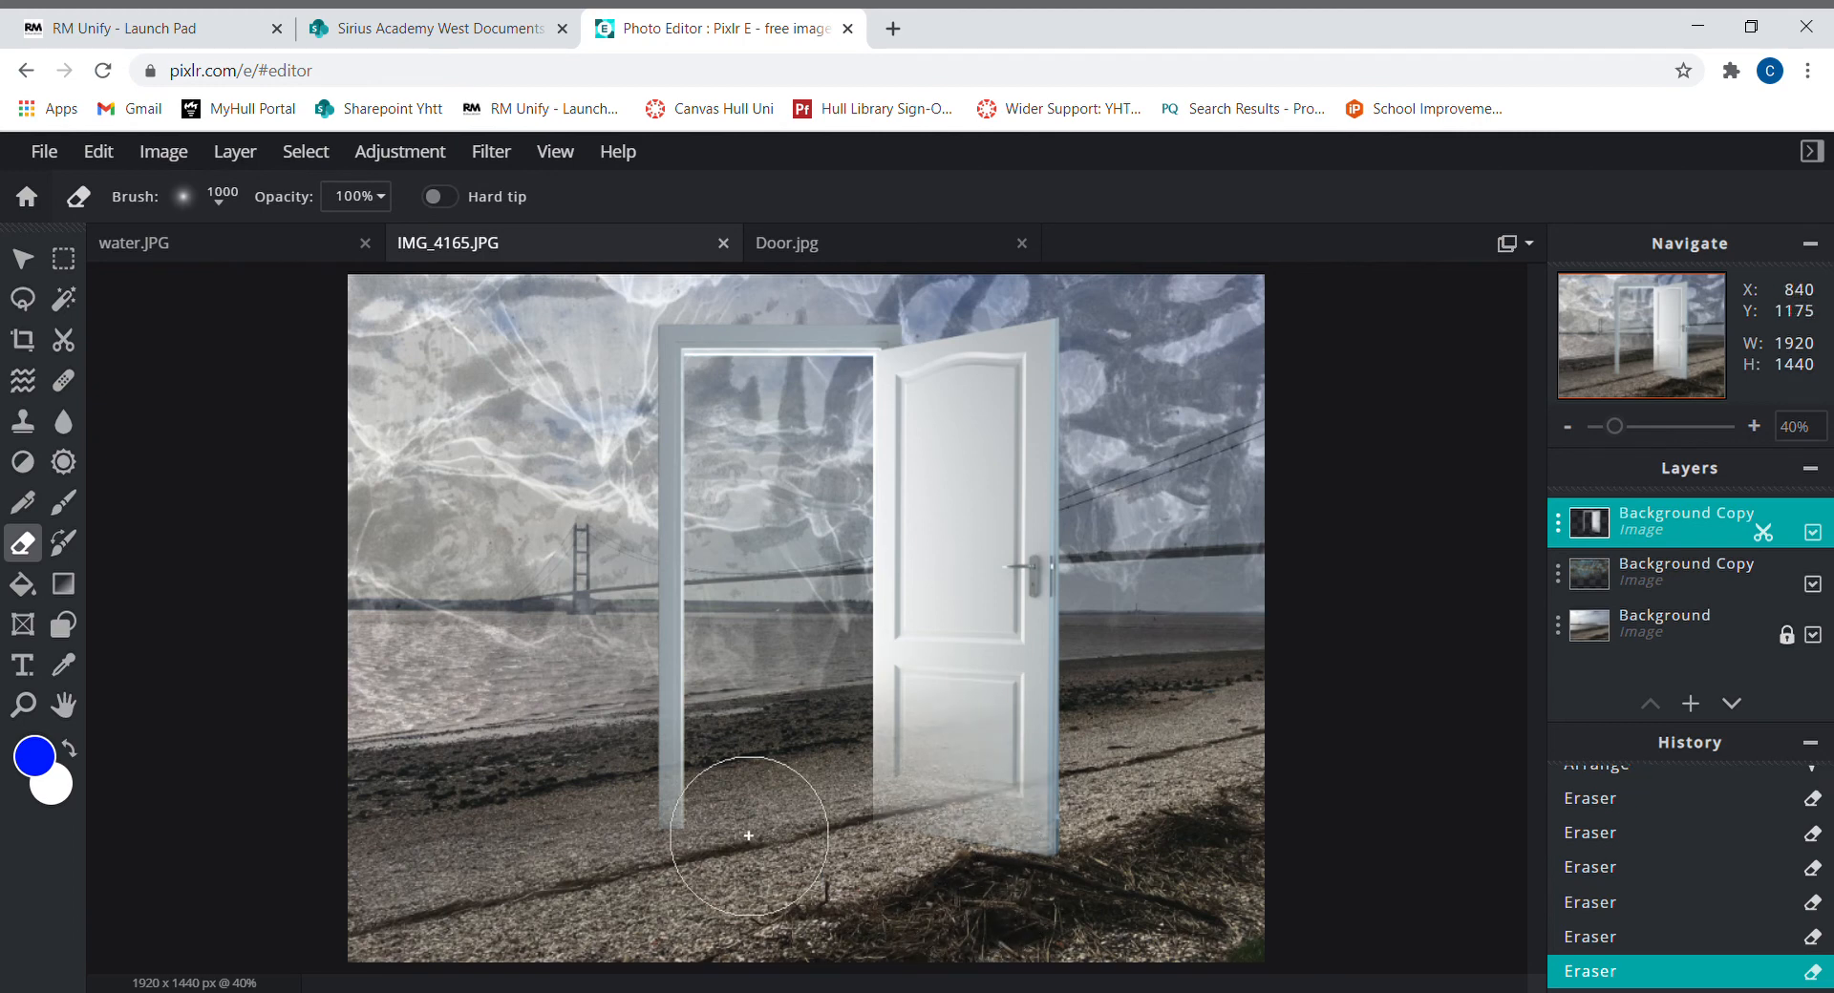
click(664, 797)
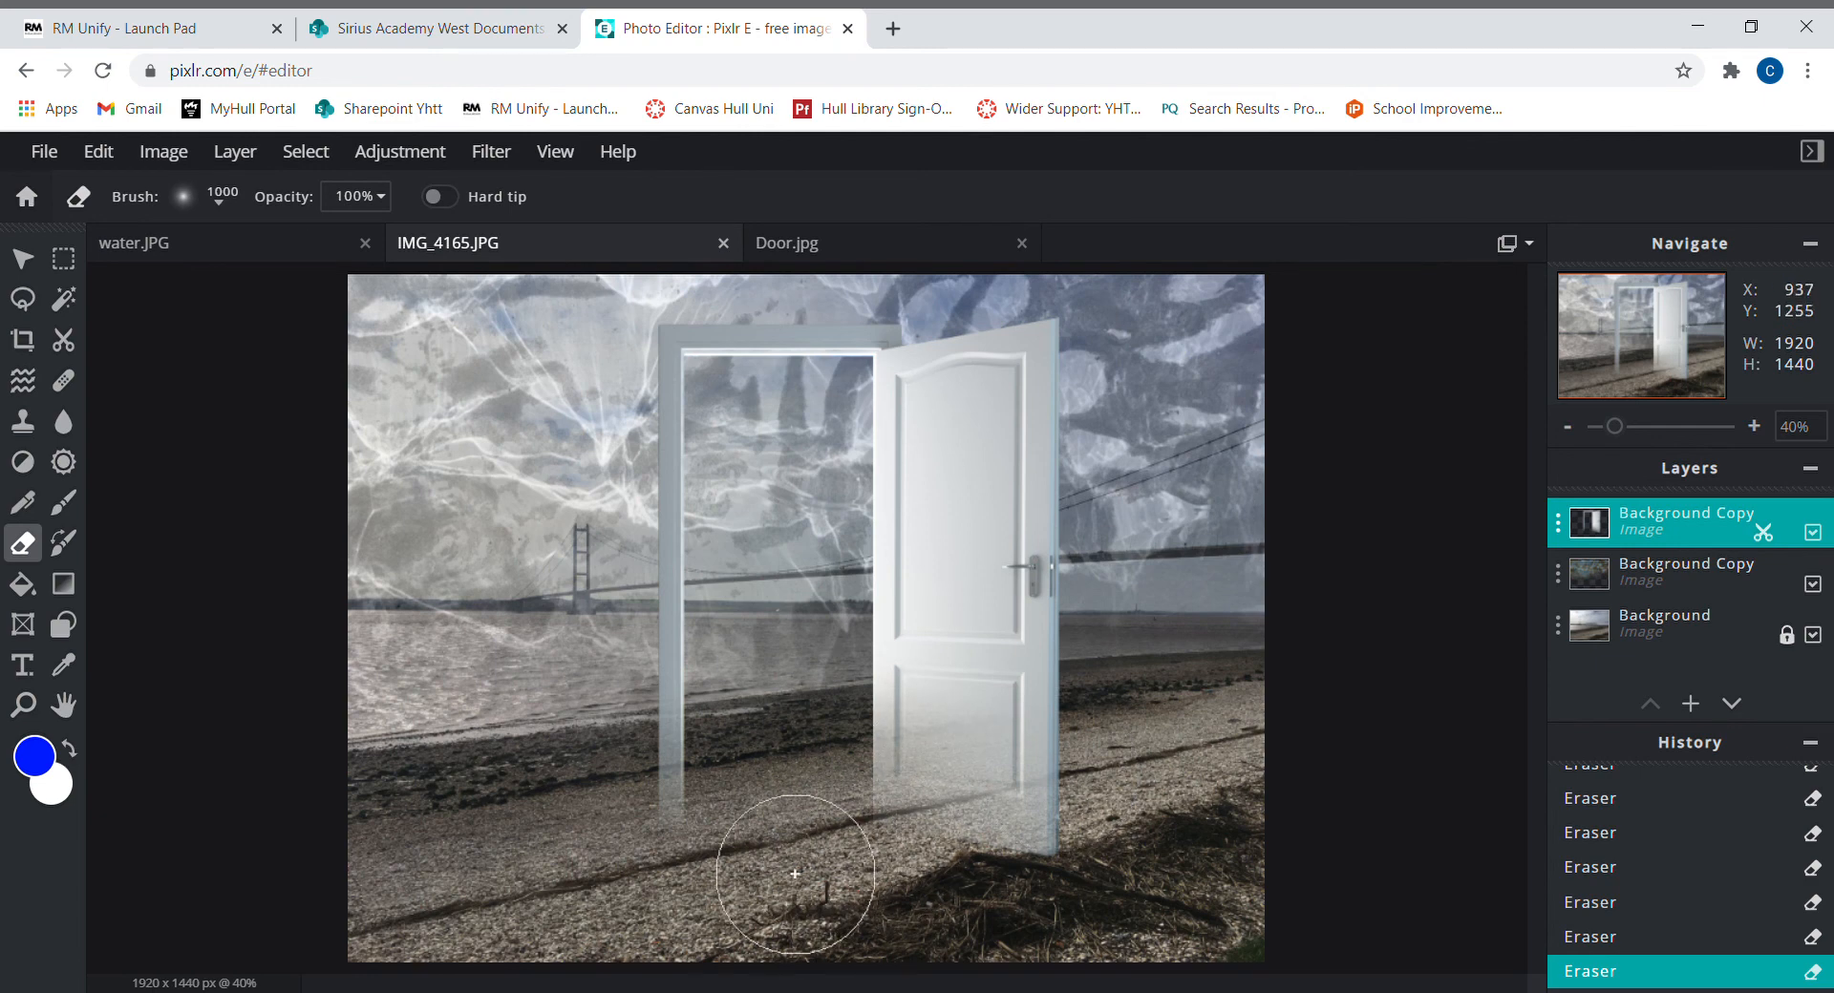
Merge the door, water and bridge layers into one Background layer
click(22, 258)
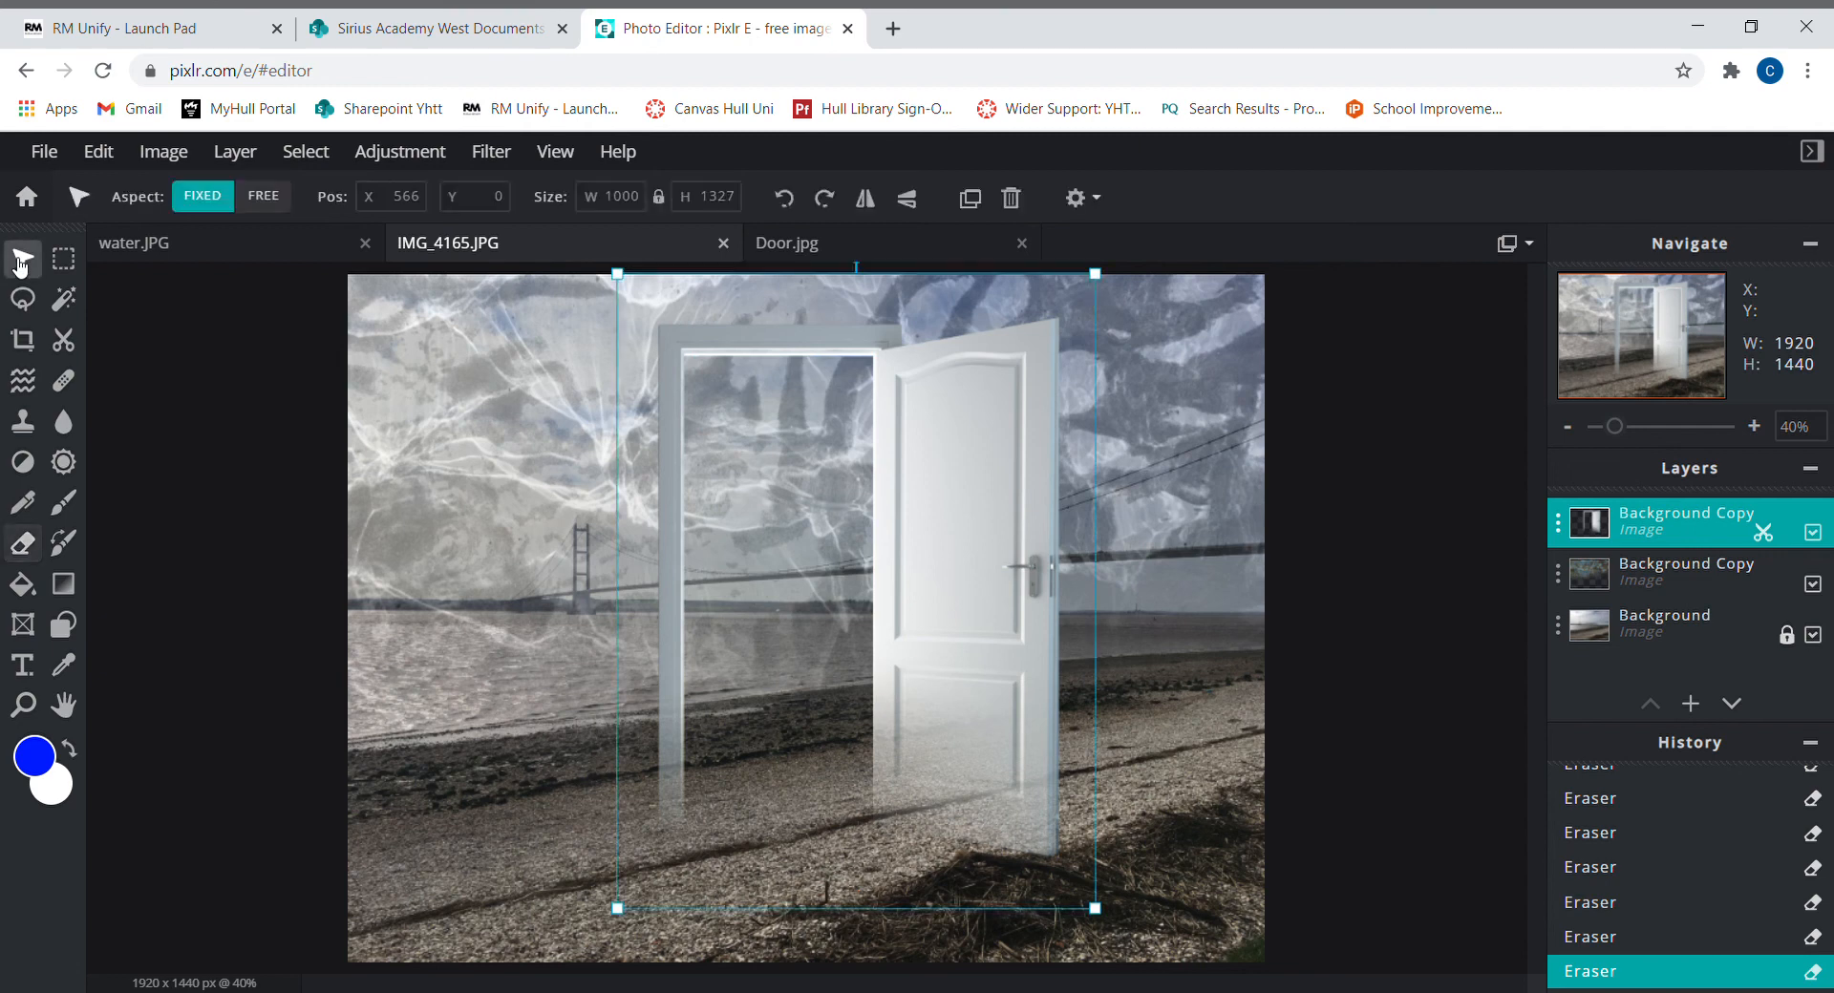
click(1360, 552)
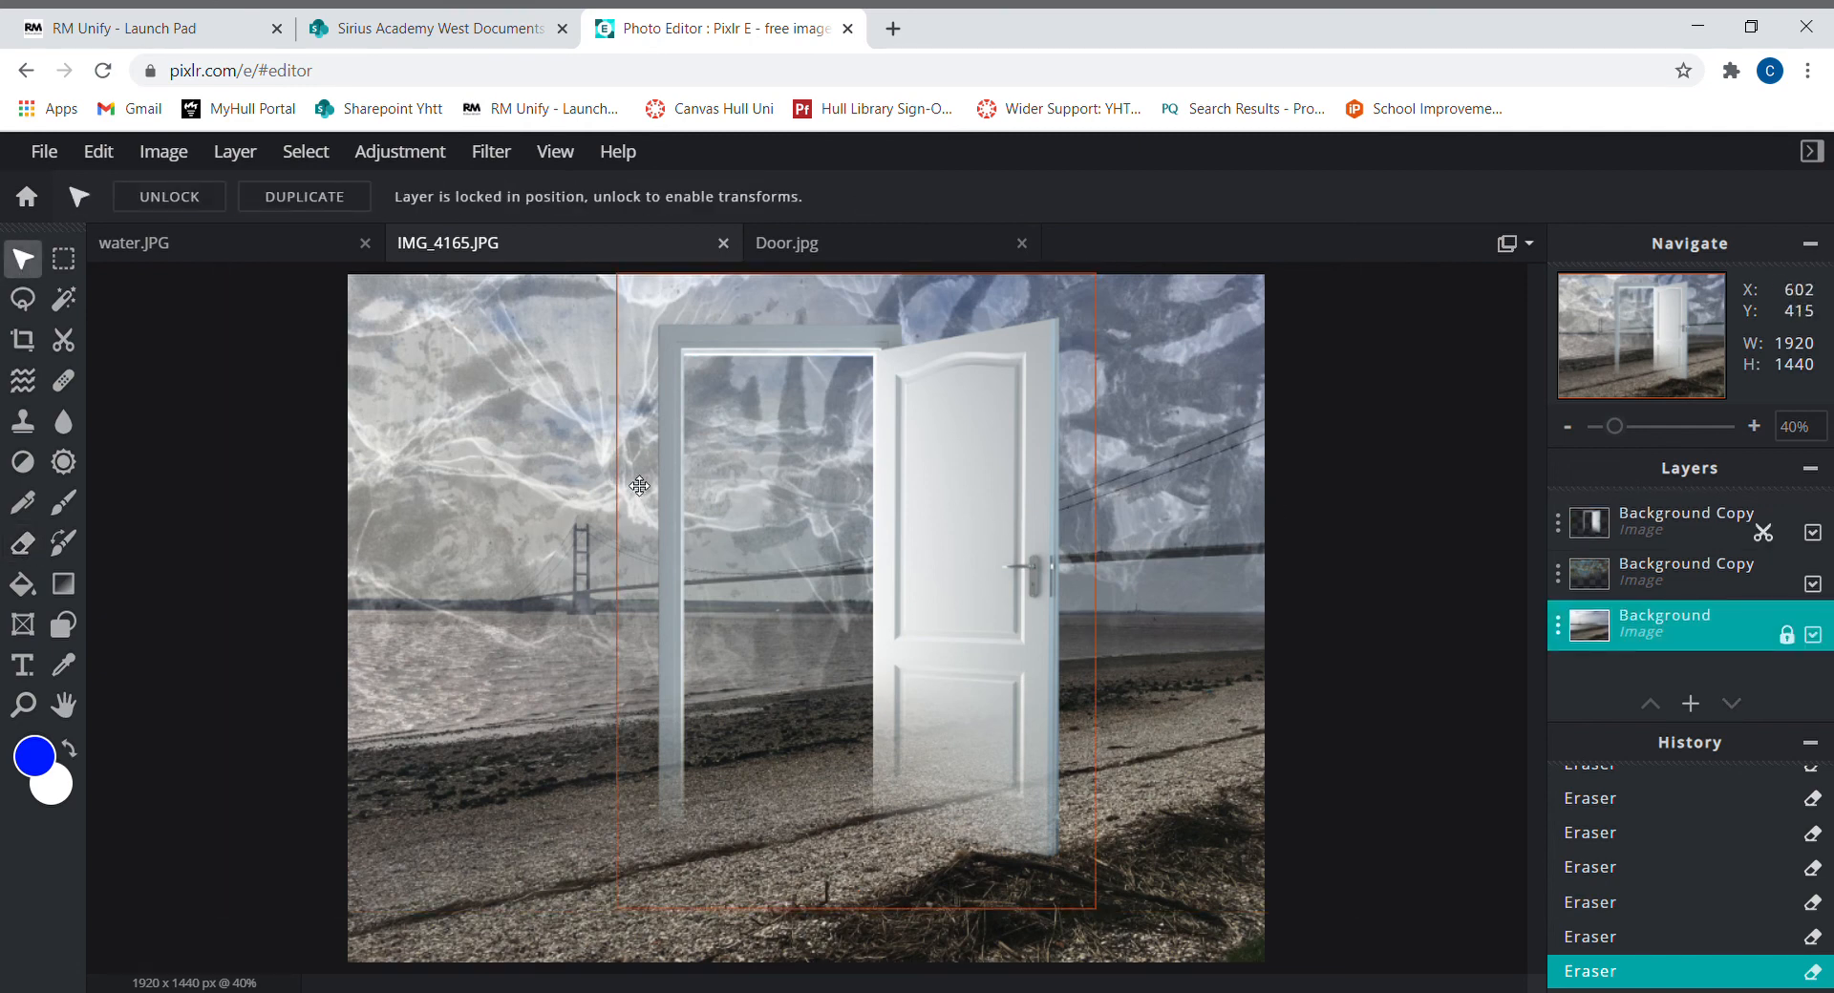
click(1566, 542)
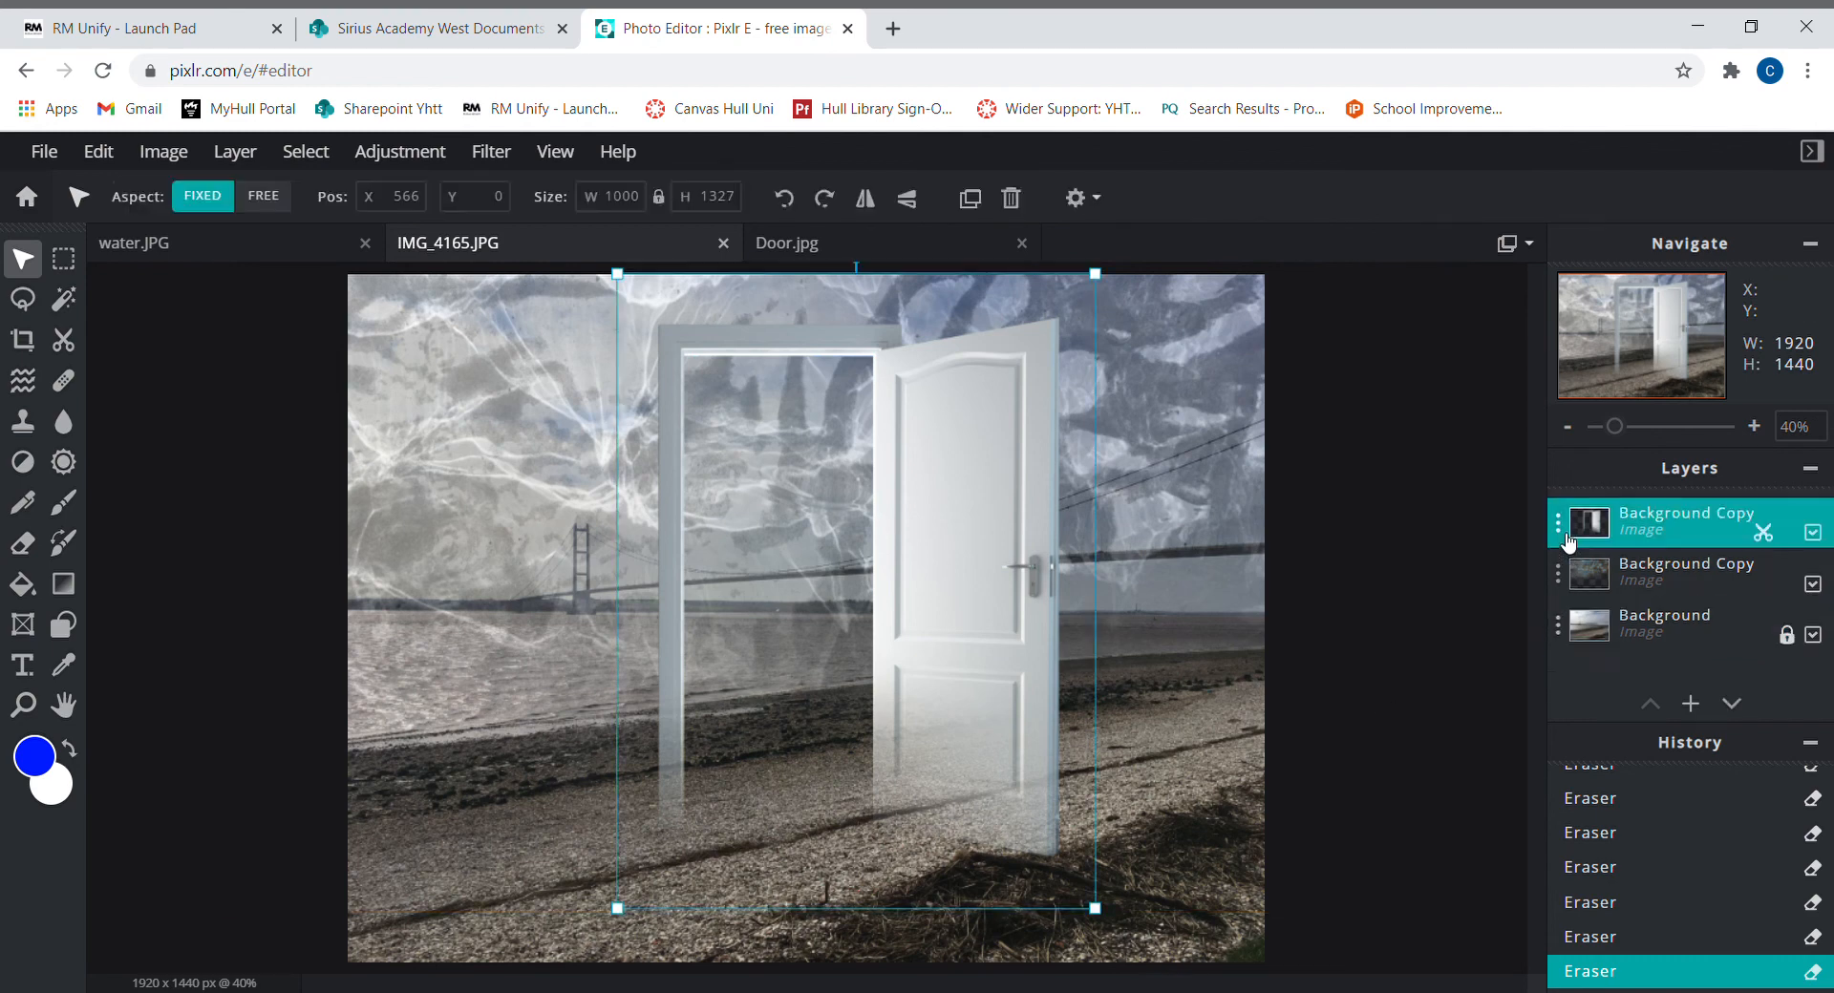
click(1565, 535)
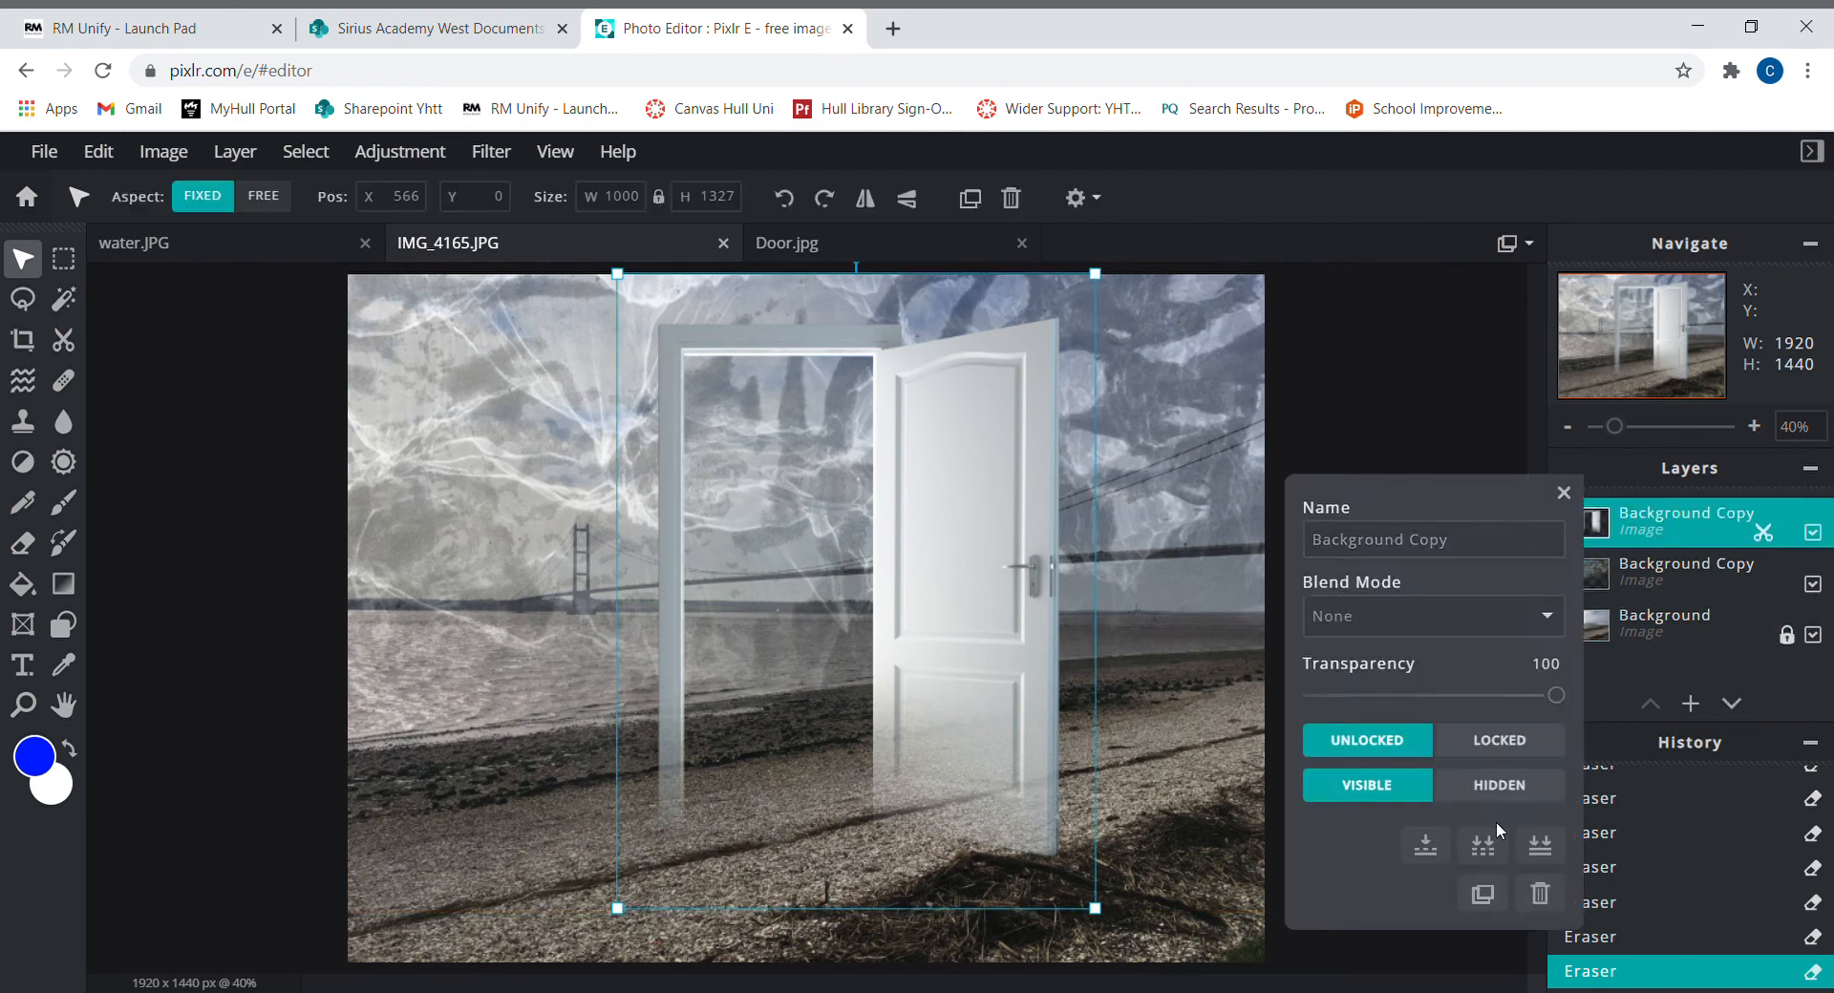
click(1565, 494)
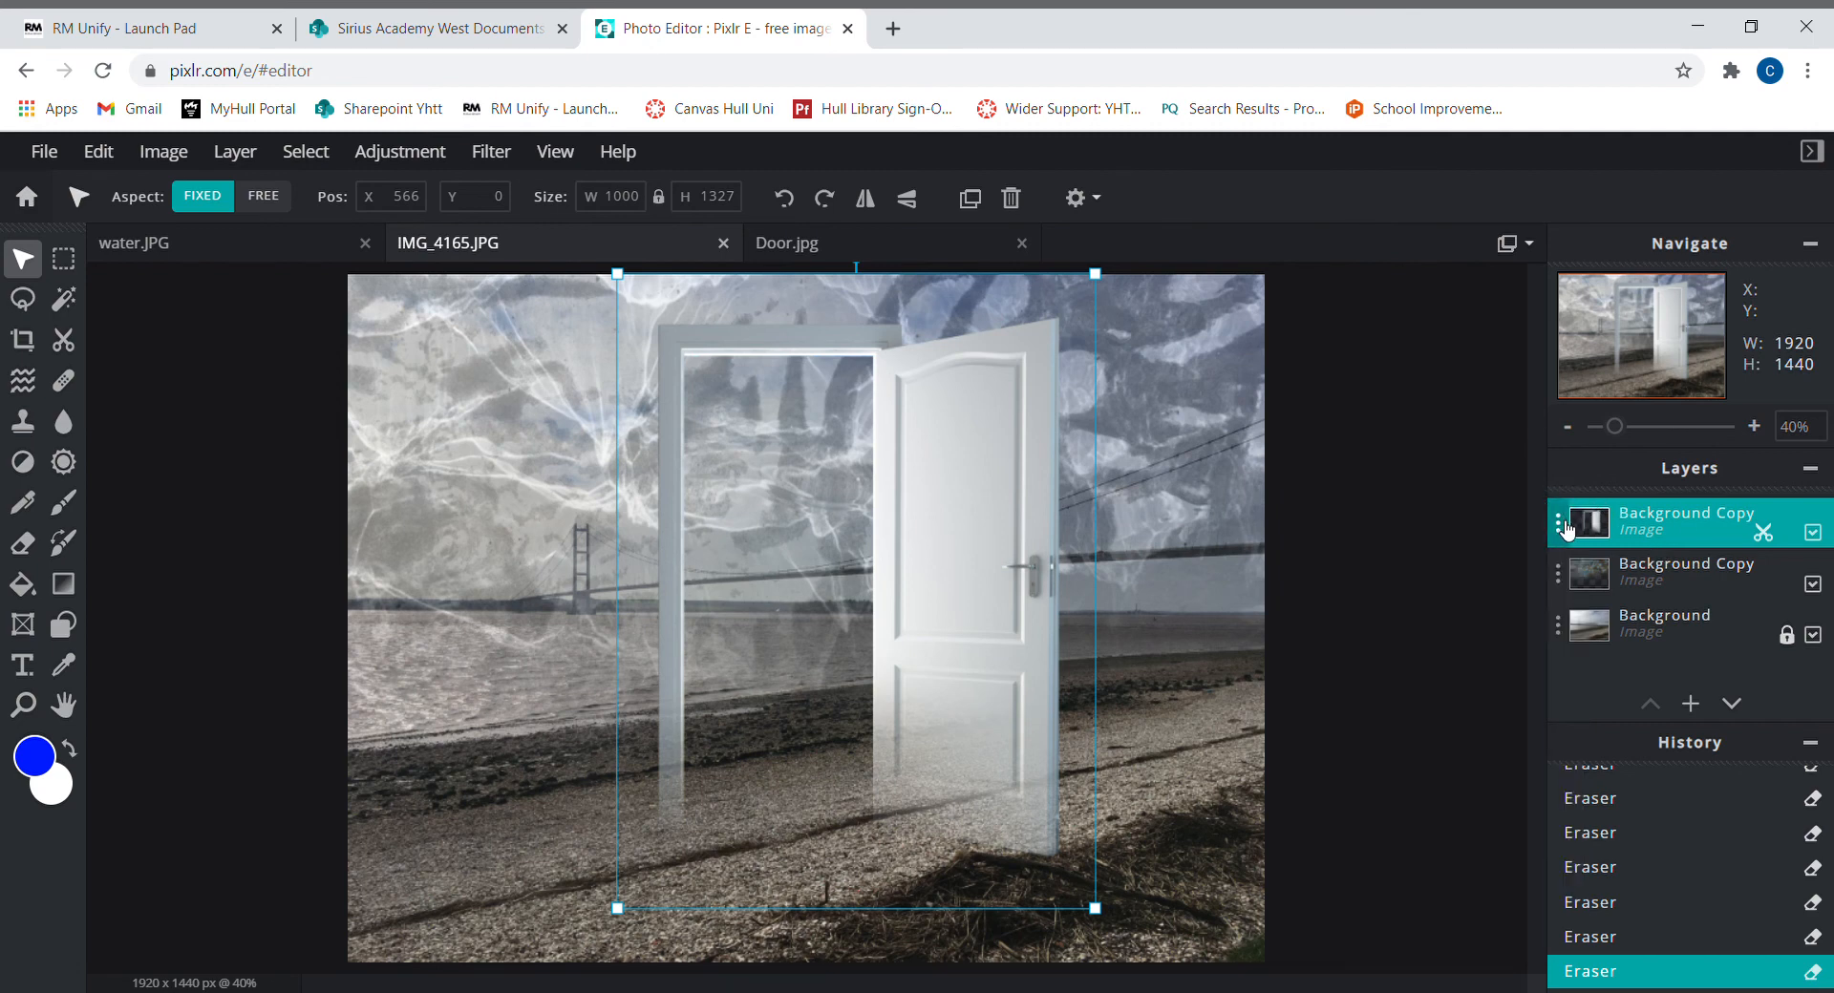
click(1558, 524)
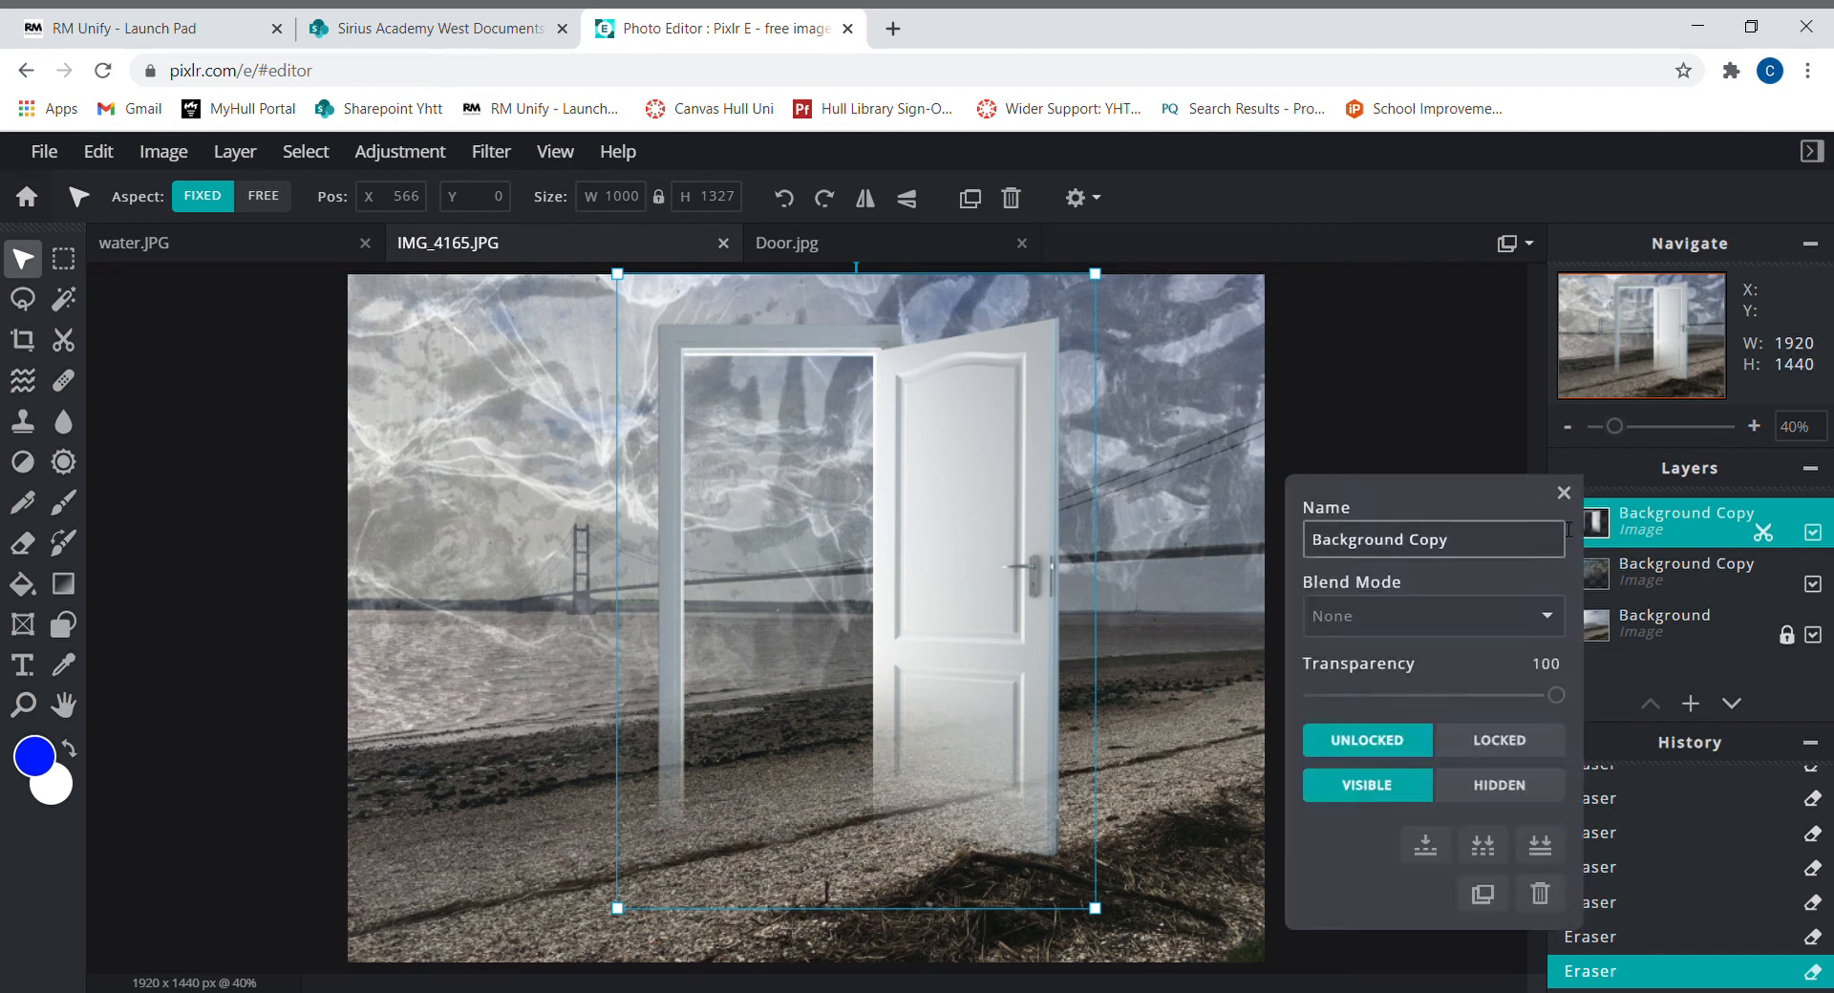
click(1538, 845)
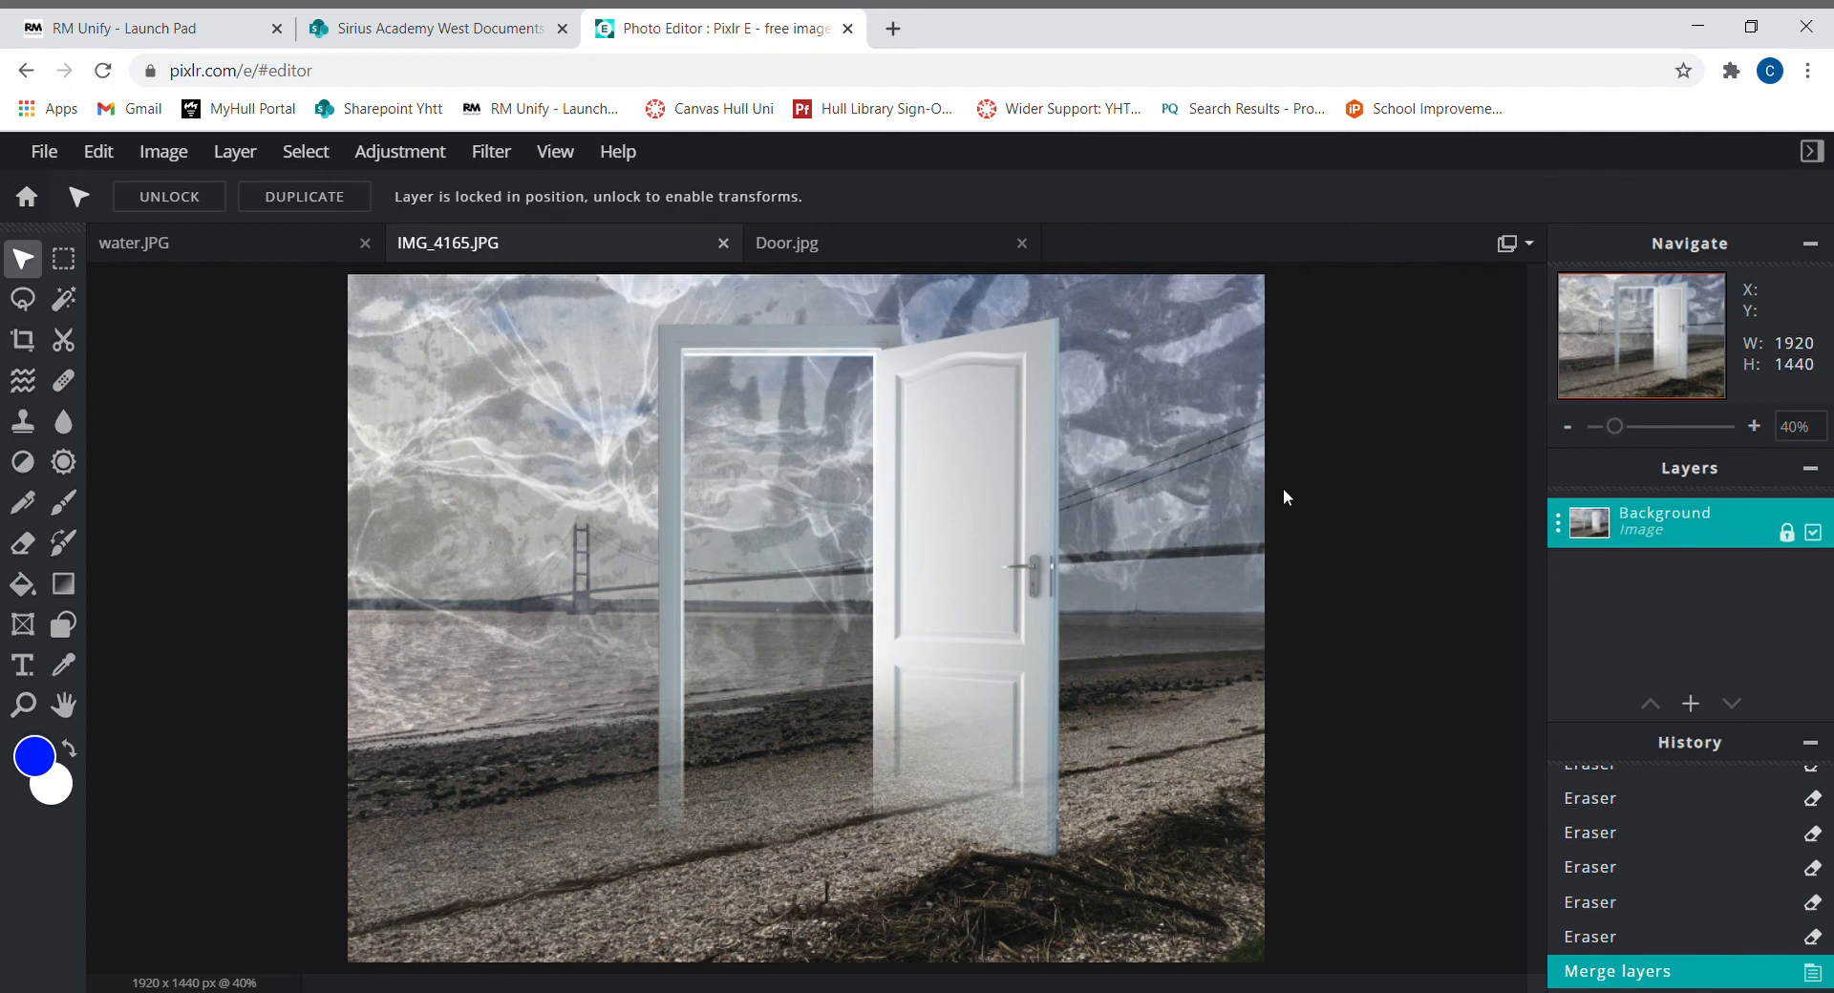
Apply a Curves adjustment with a lowered point in the shadows and a second point near the diagonal in the highlights
click(380, 155)
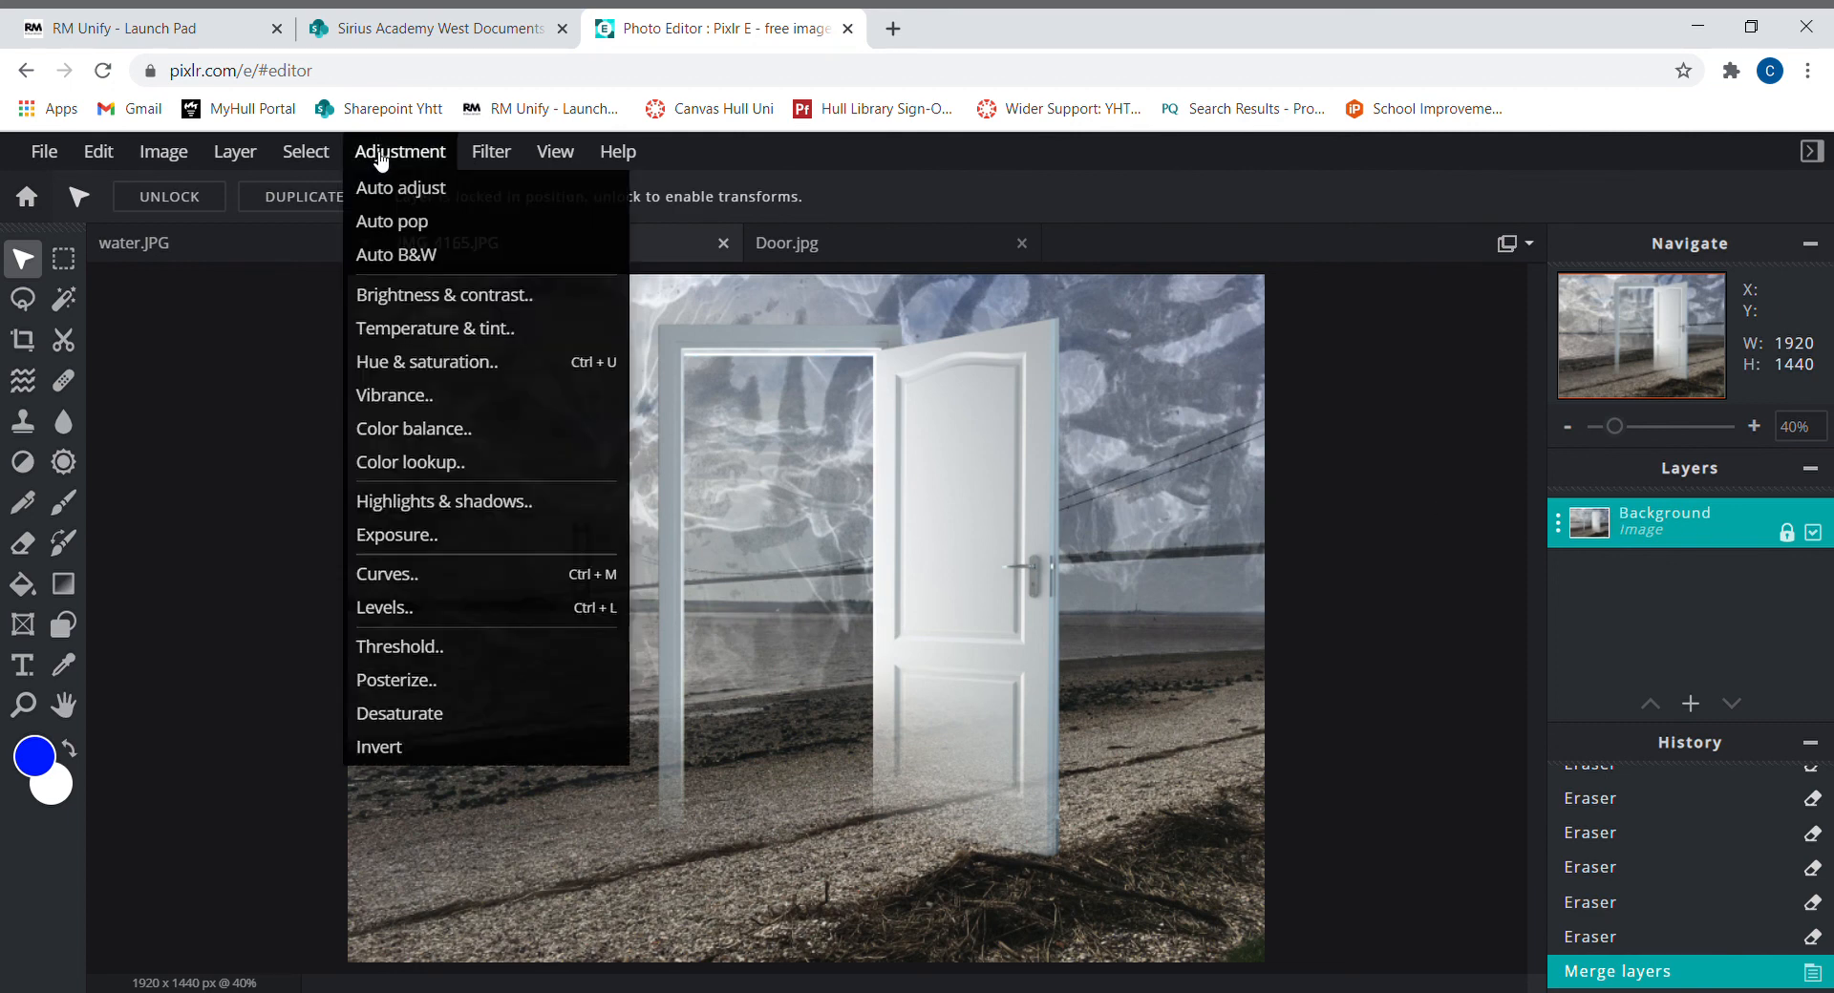
click(417, 577)
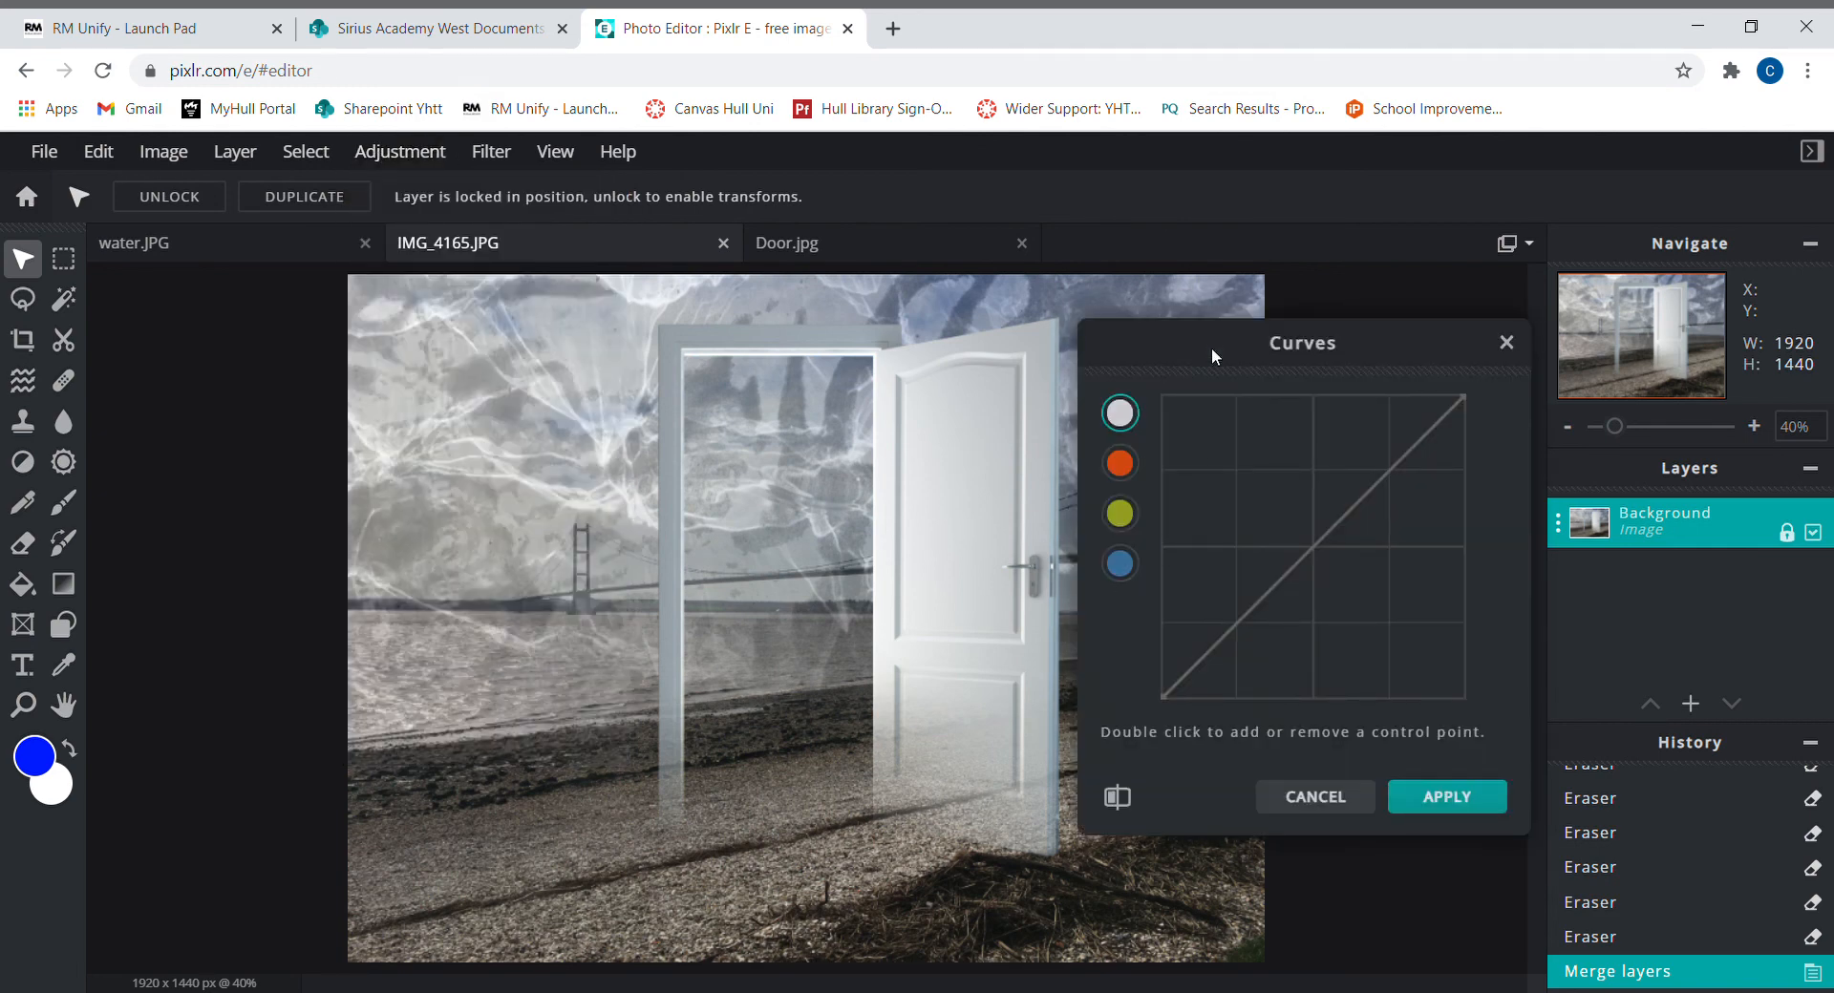
drag(1211, 348, 1374, 342)
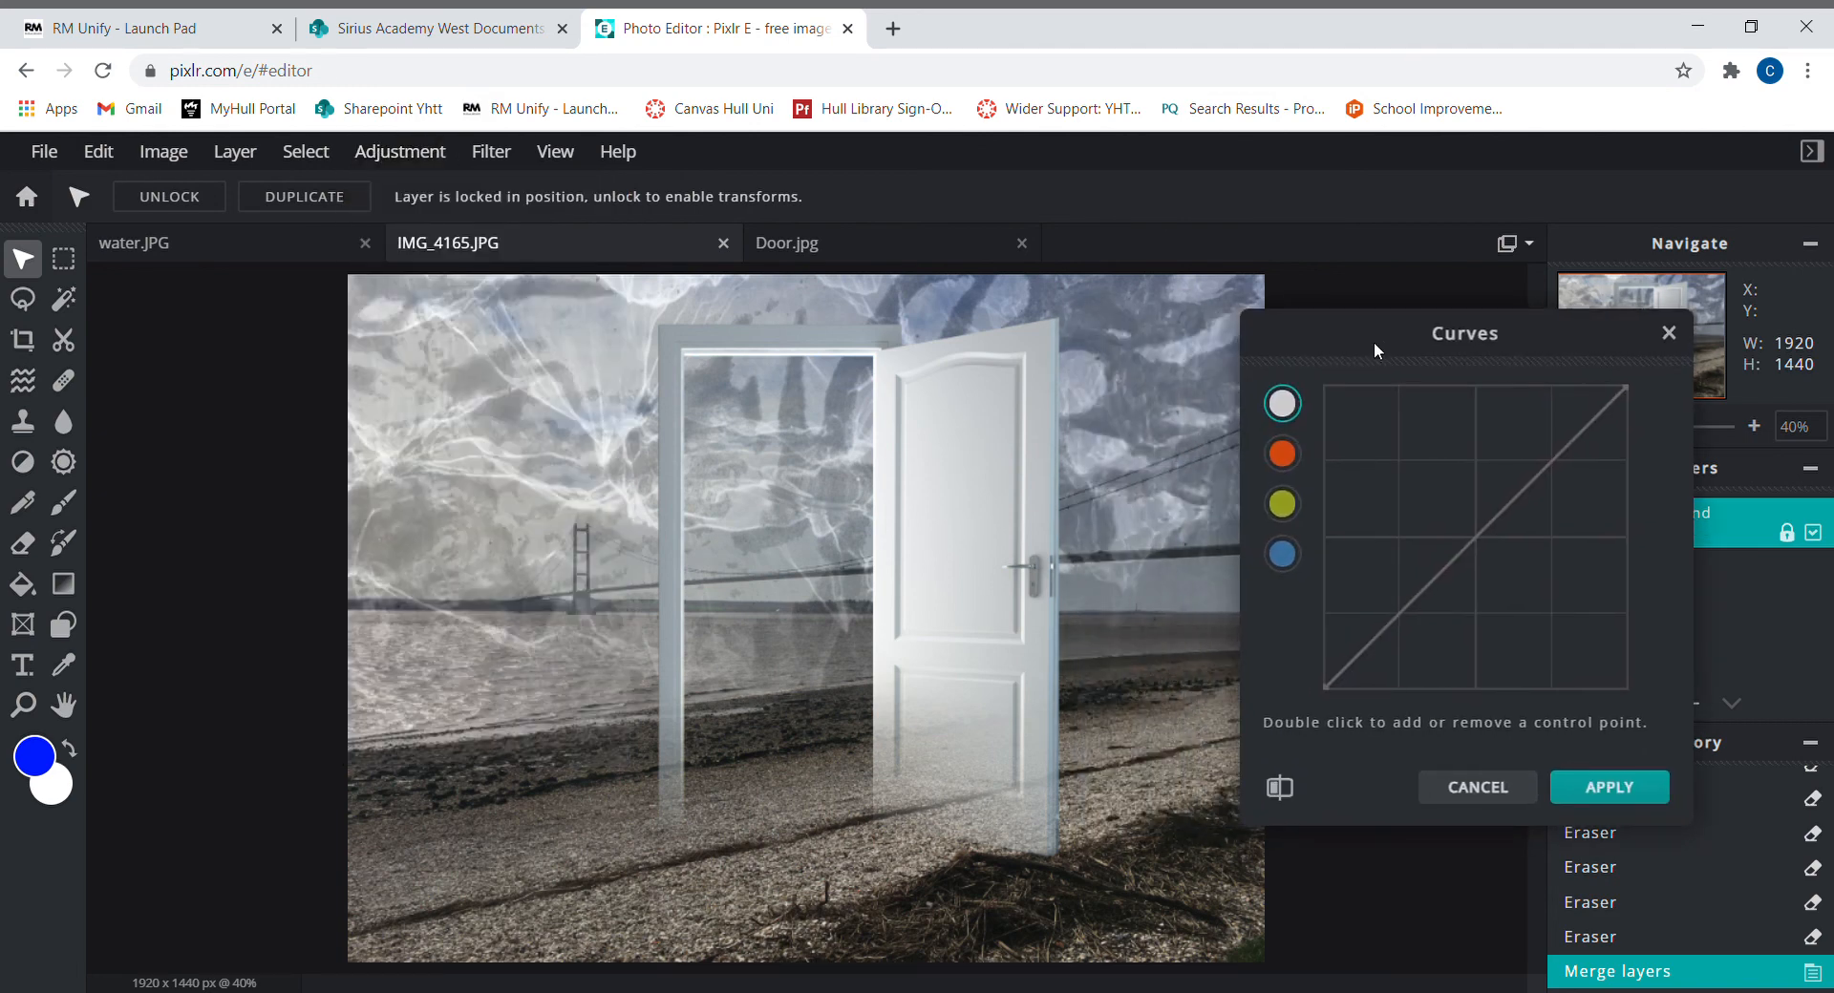
double_click(1382, 632)
drag(1381, 630, 1400, 643)
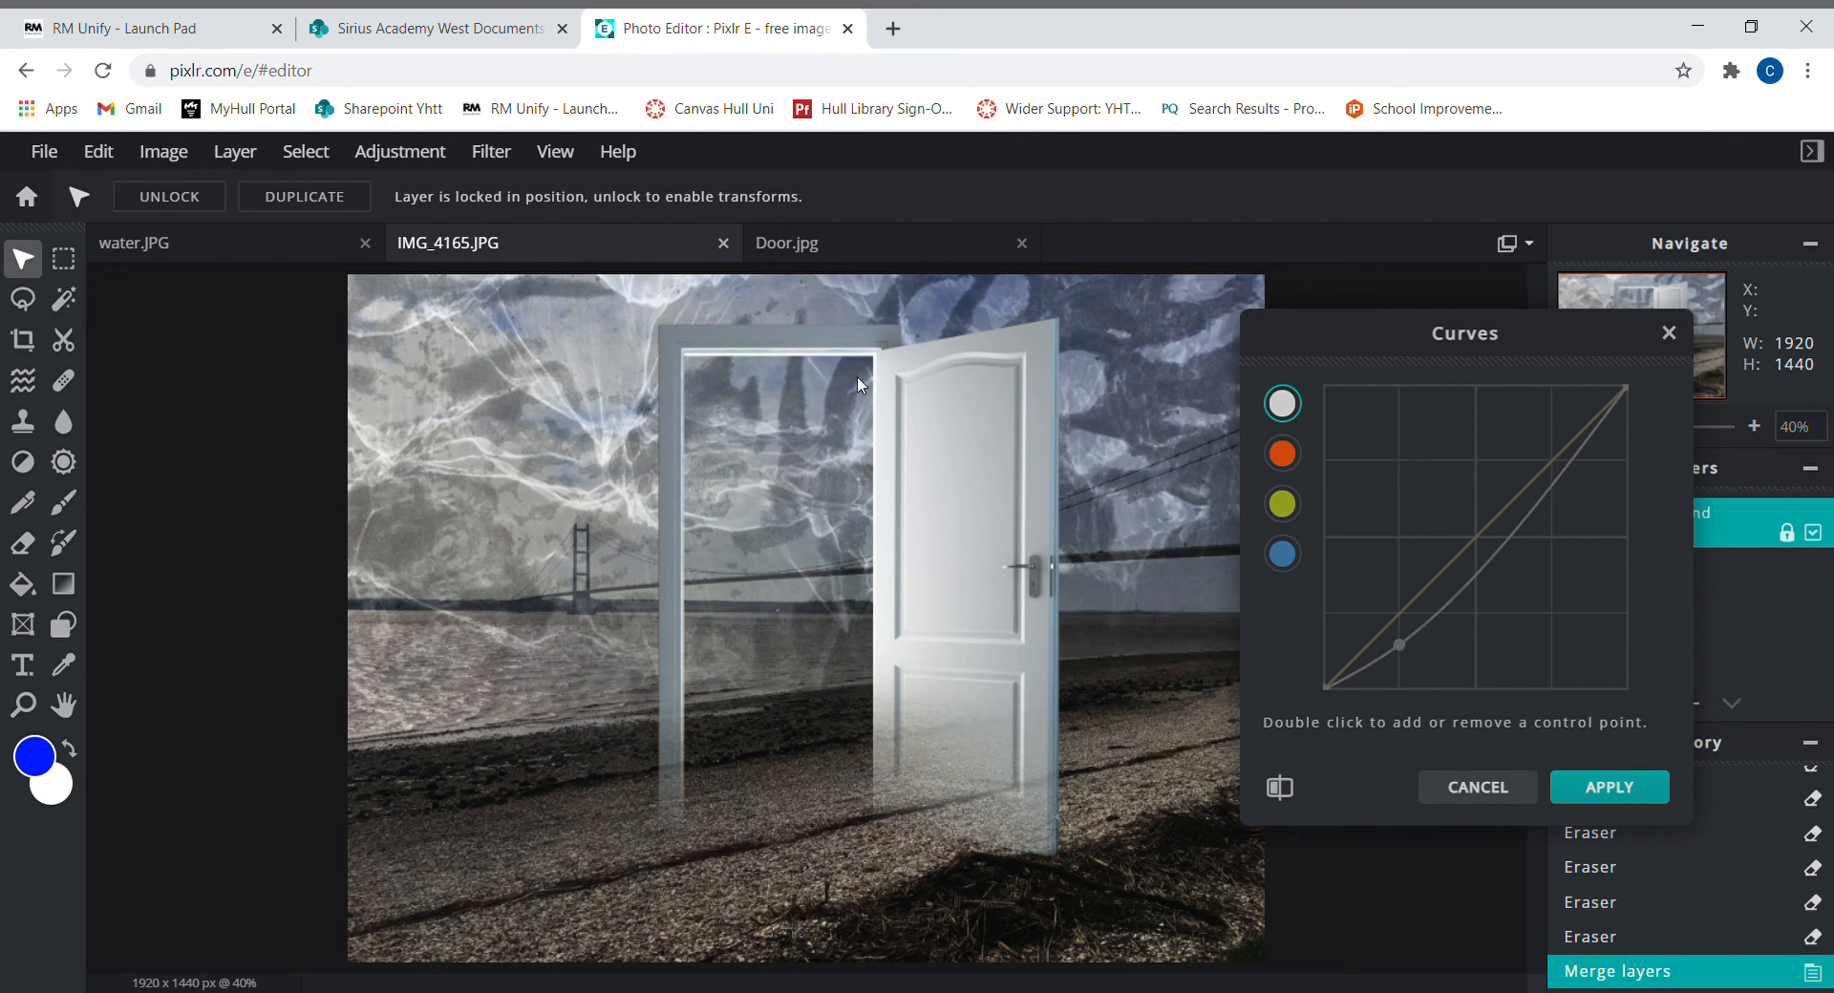
double_click(1559, 469)
drag(1559, 468, 1554, 457)
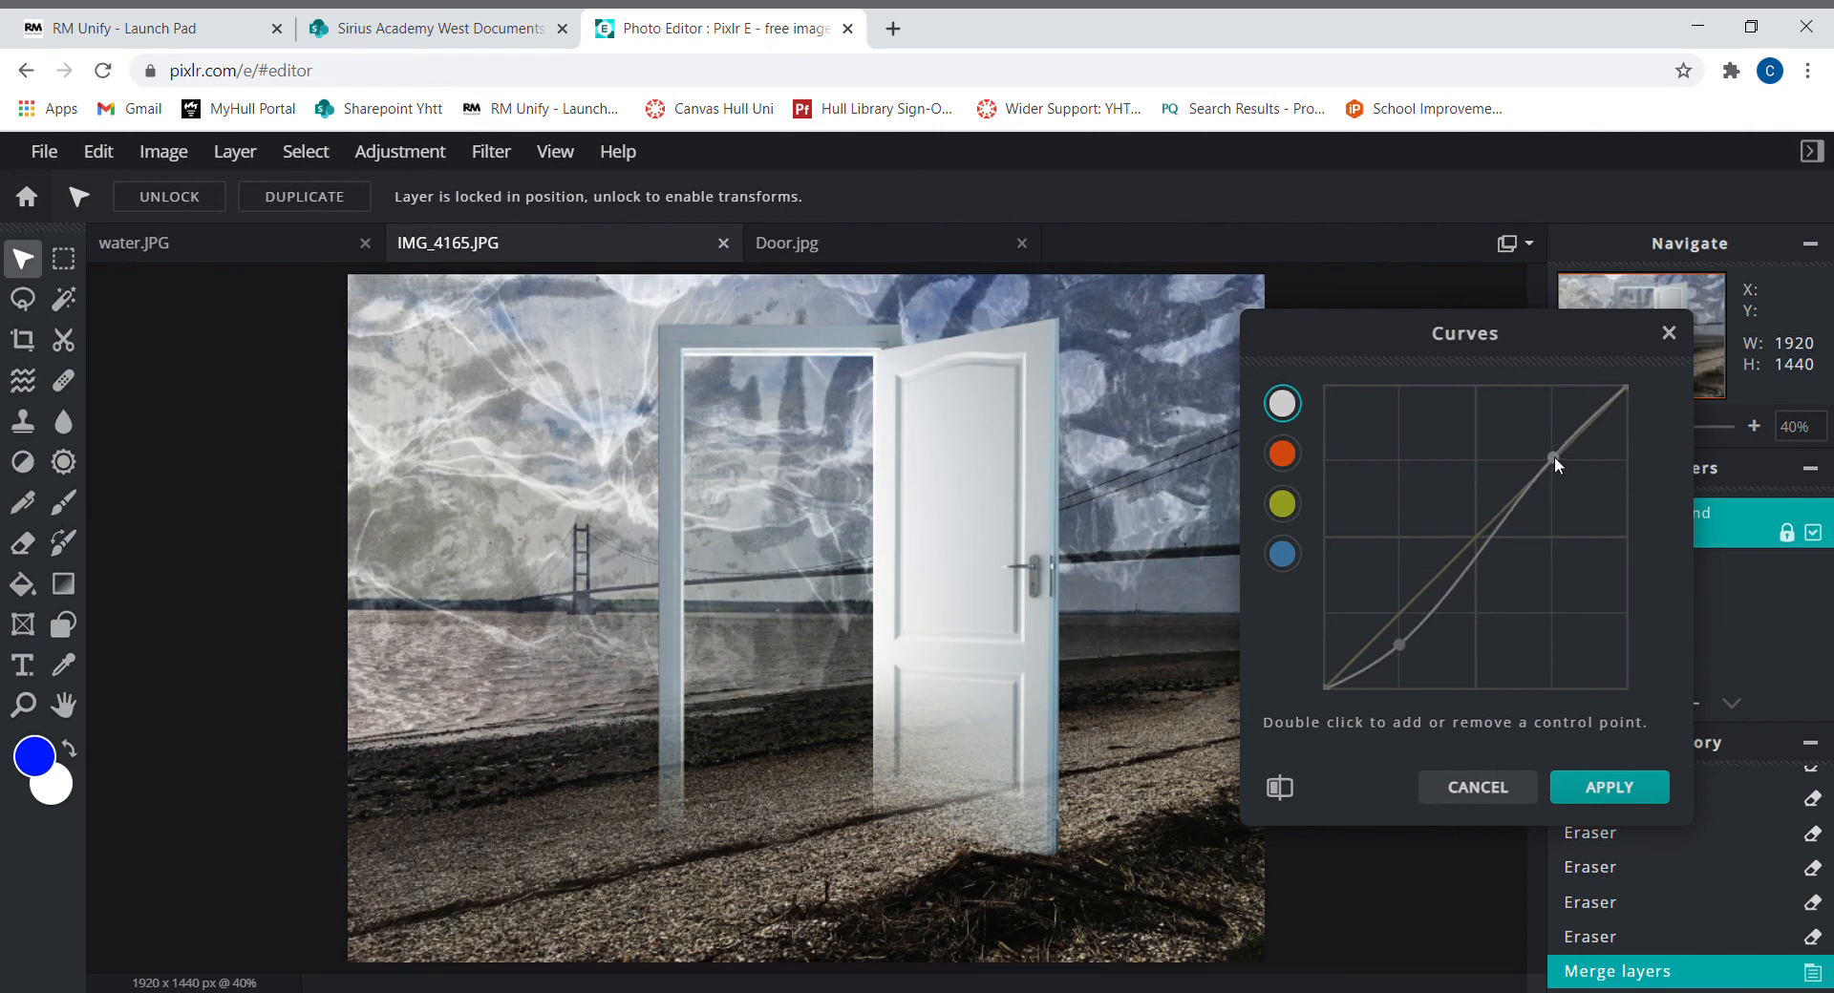
click(1562, 786)
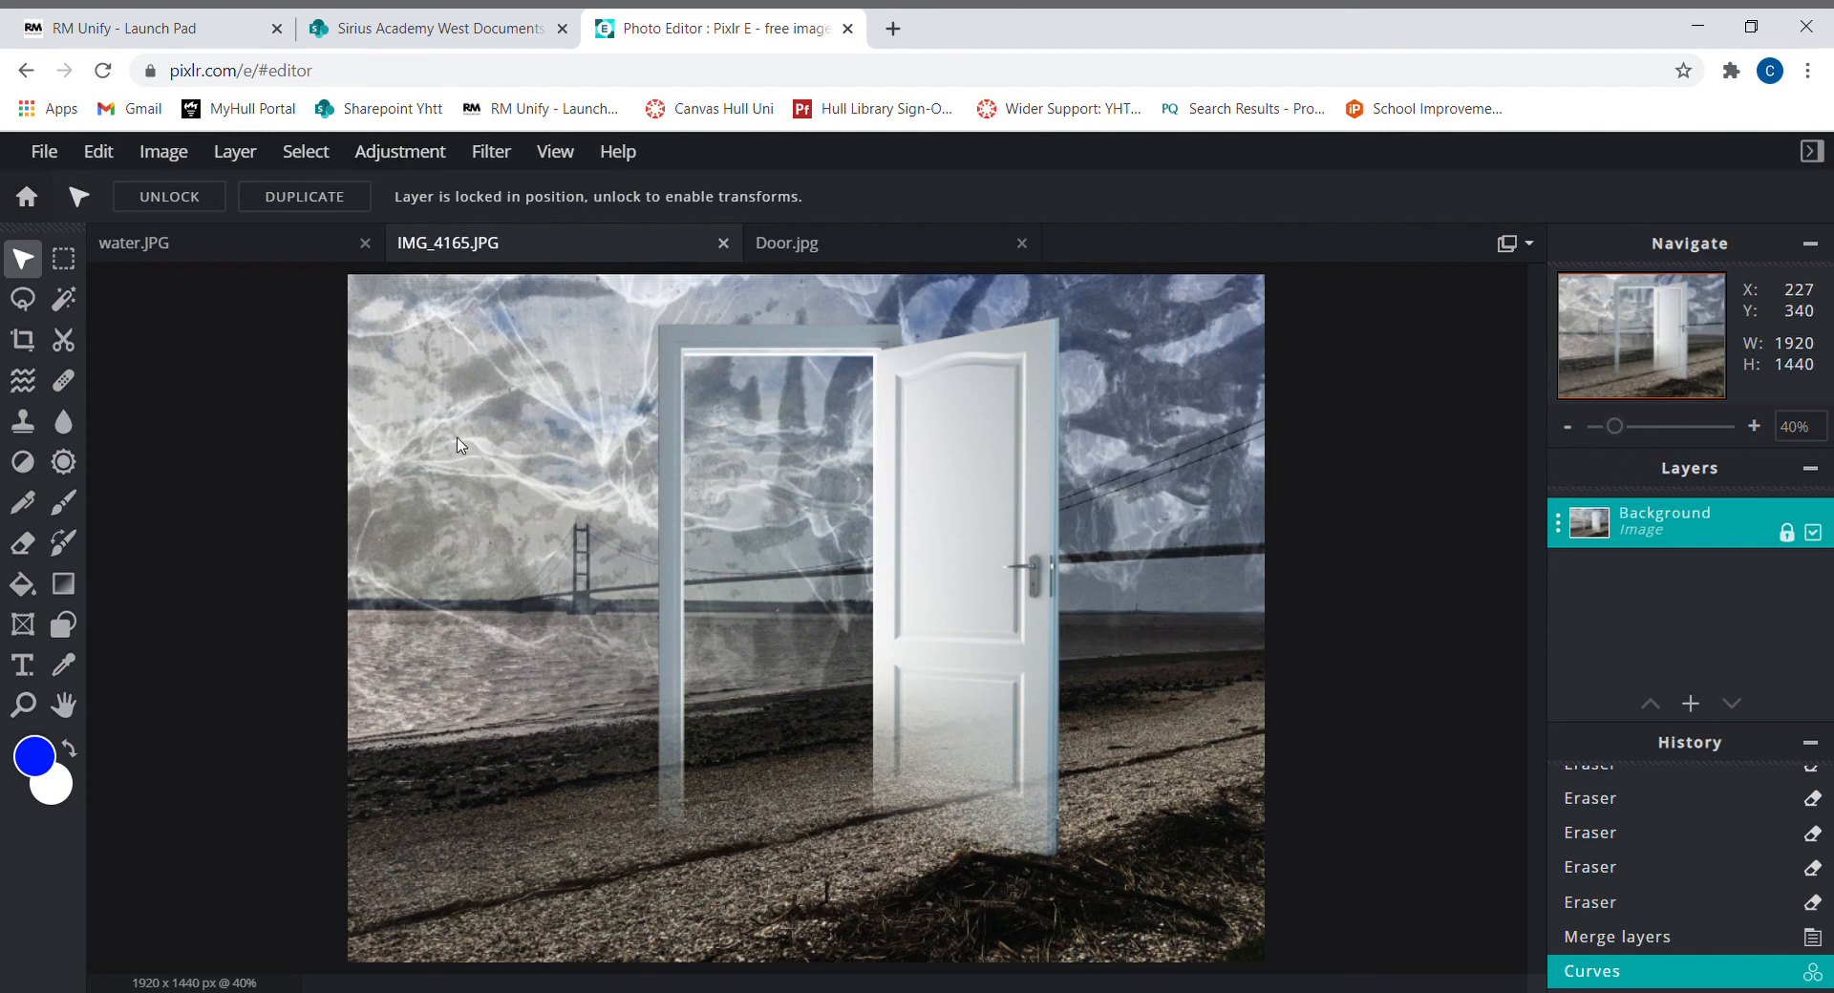
Apply a Hue & saturation adjustment that moderately raises the saturation and shifts the hue slightly below zero
click(395, 155)
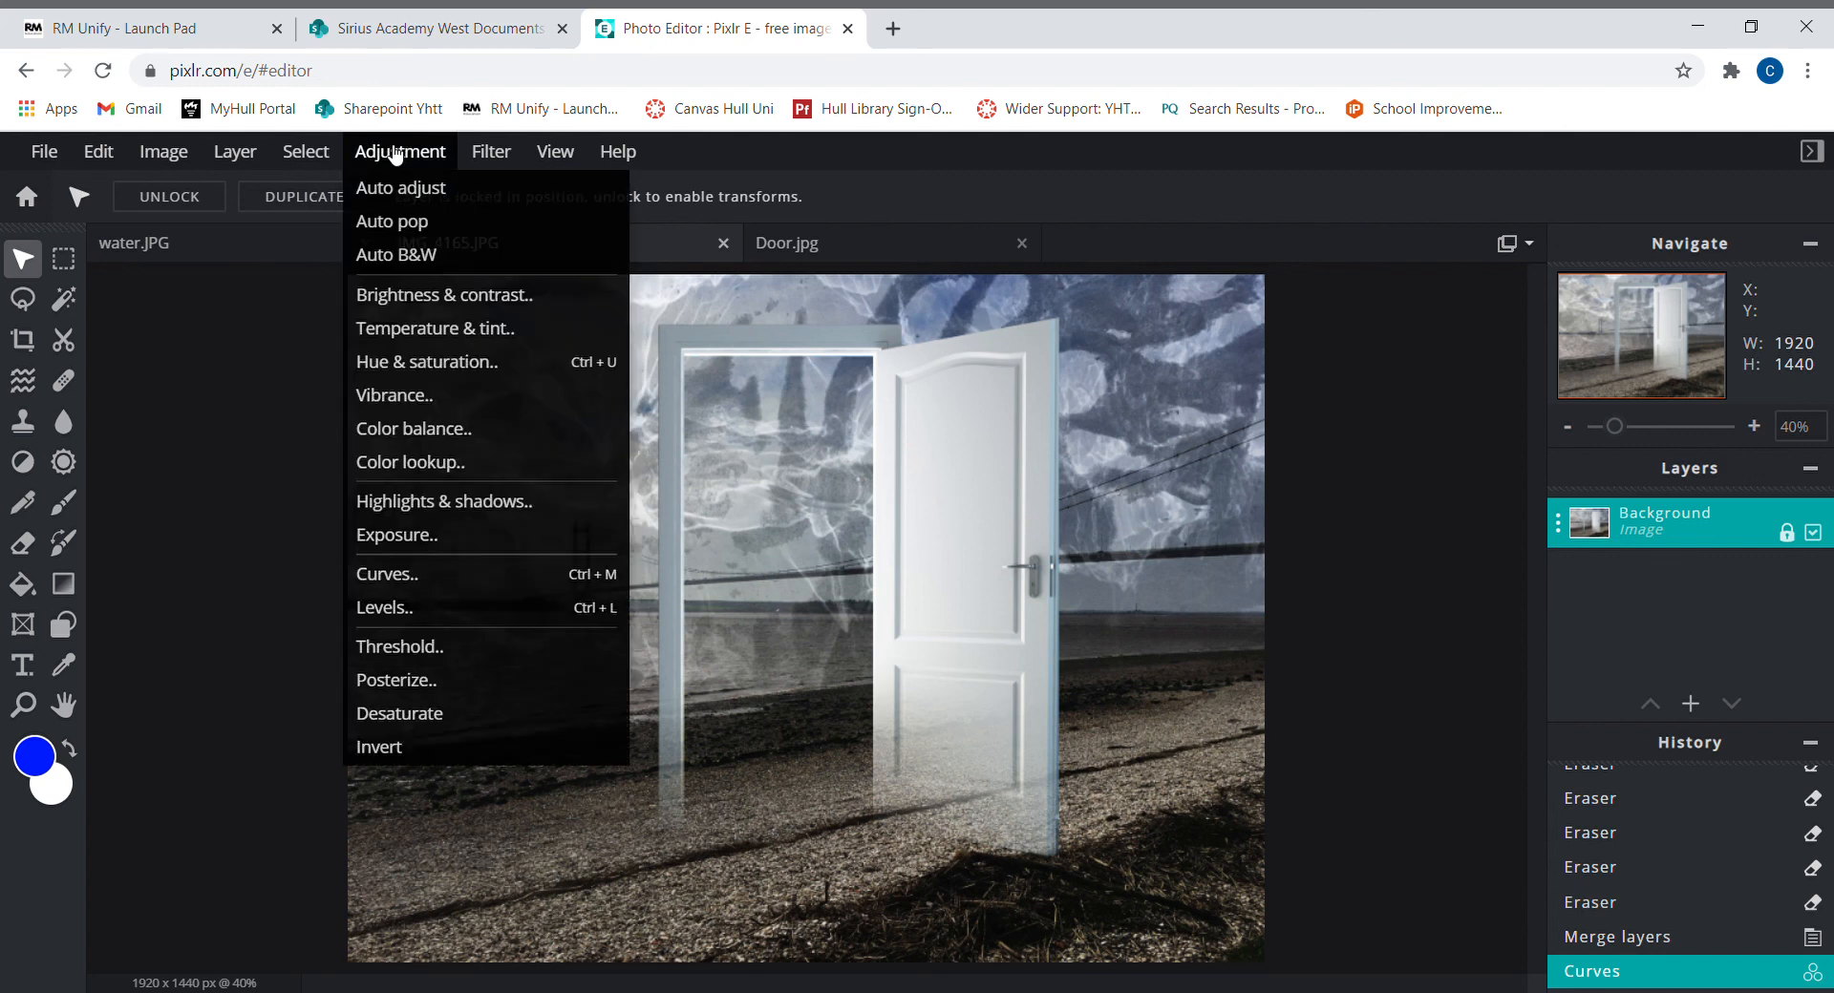
click(468, 369)
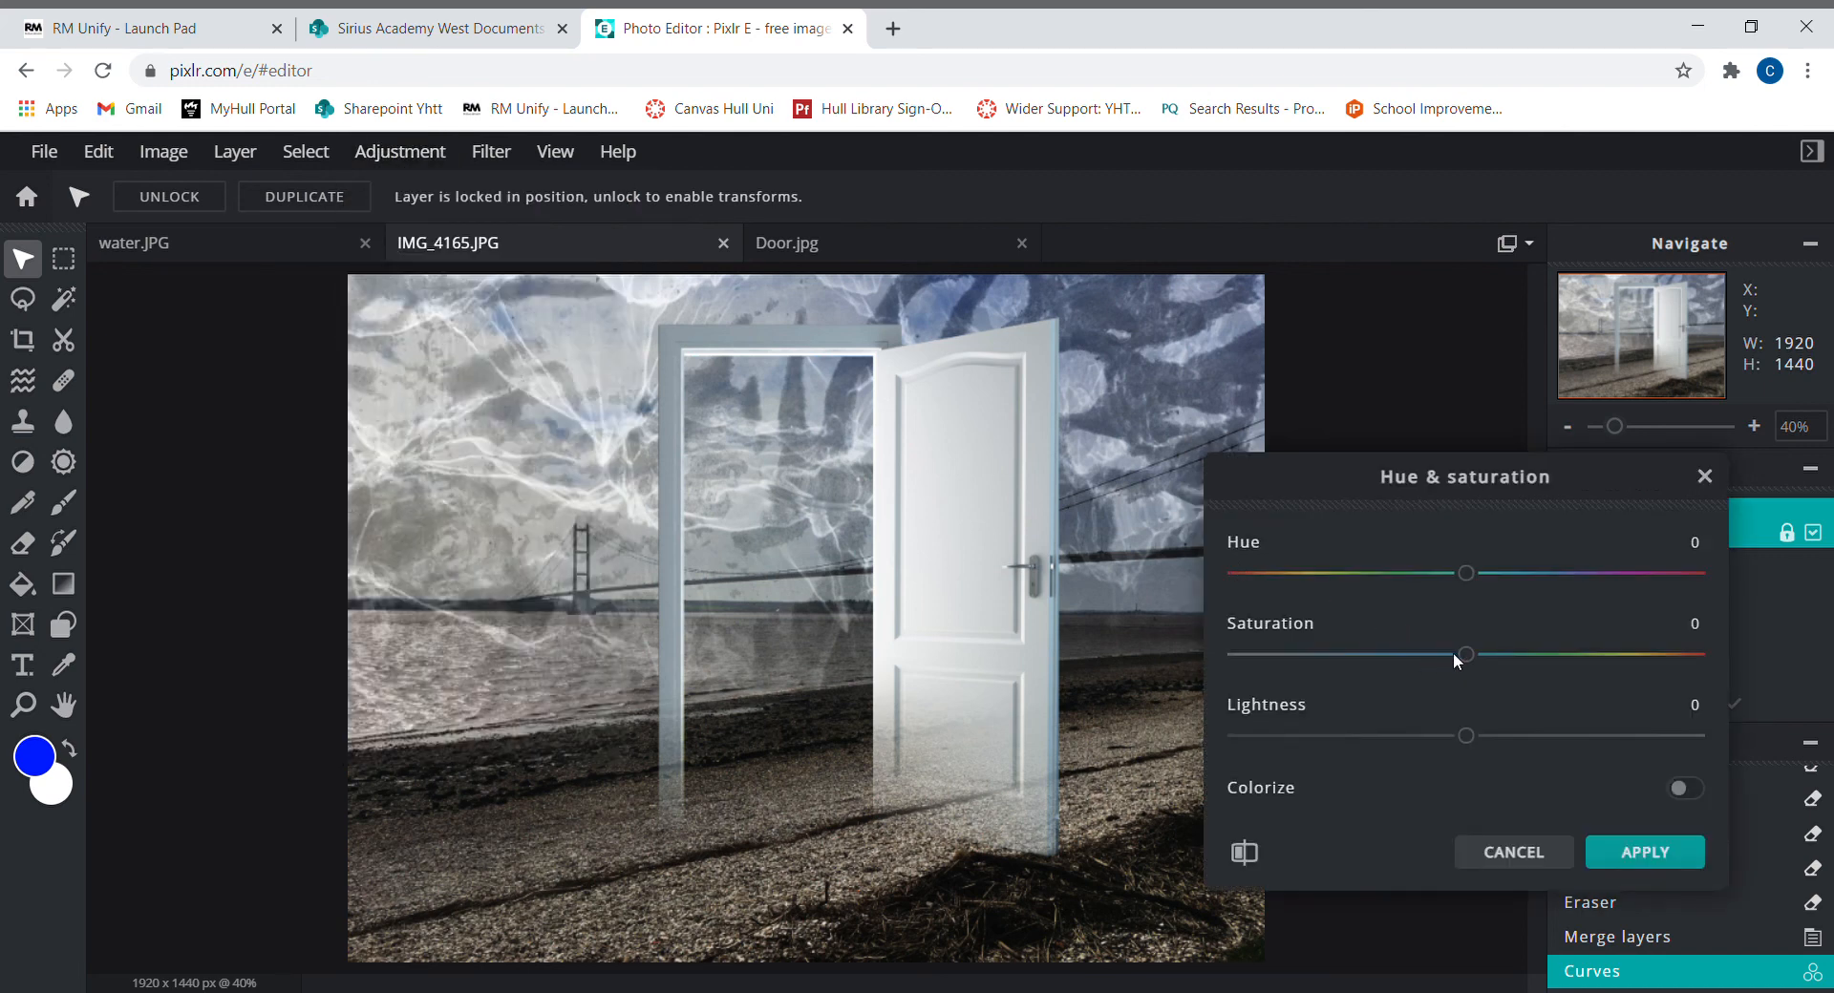
drag(1464, 662, 1571, 659)
mouse_move(1467, 573)
mouse_down()
mouse_move(1503, 577)
mouse_move(1459, 577)
mouse_up()
drag(1568, 656, 1538, 668)
click(1643, 852)
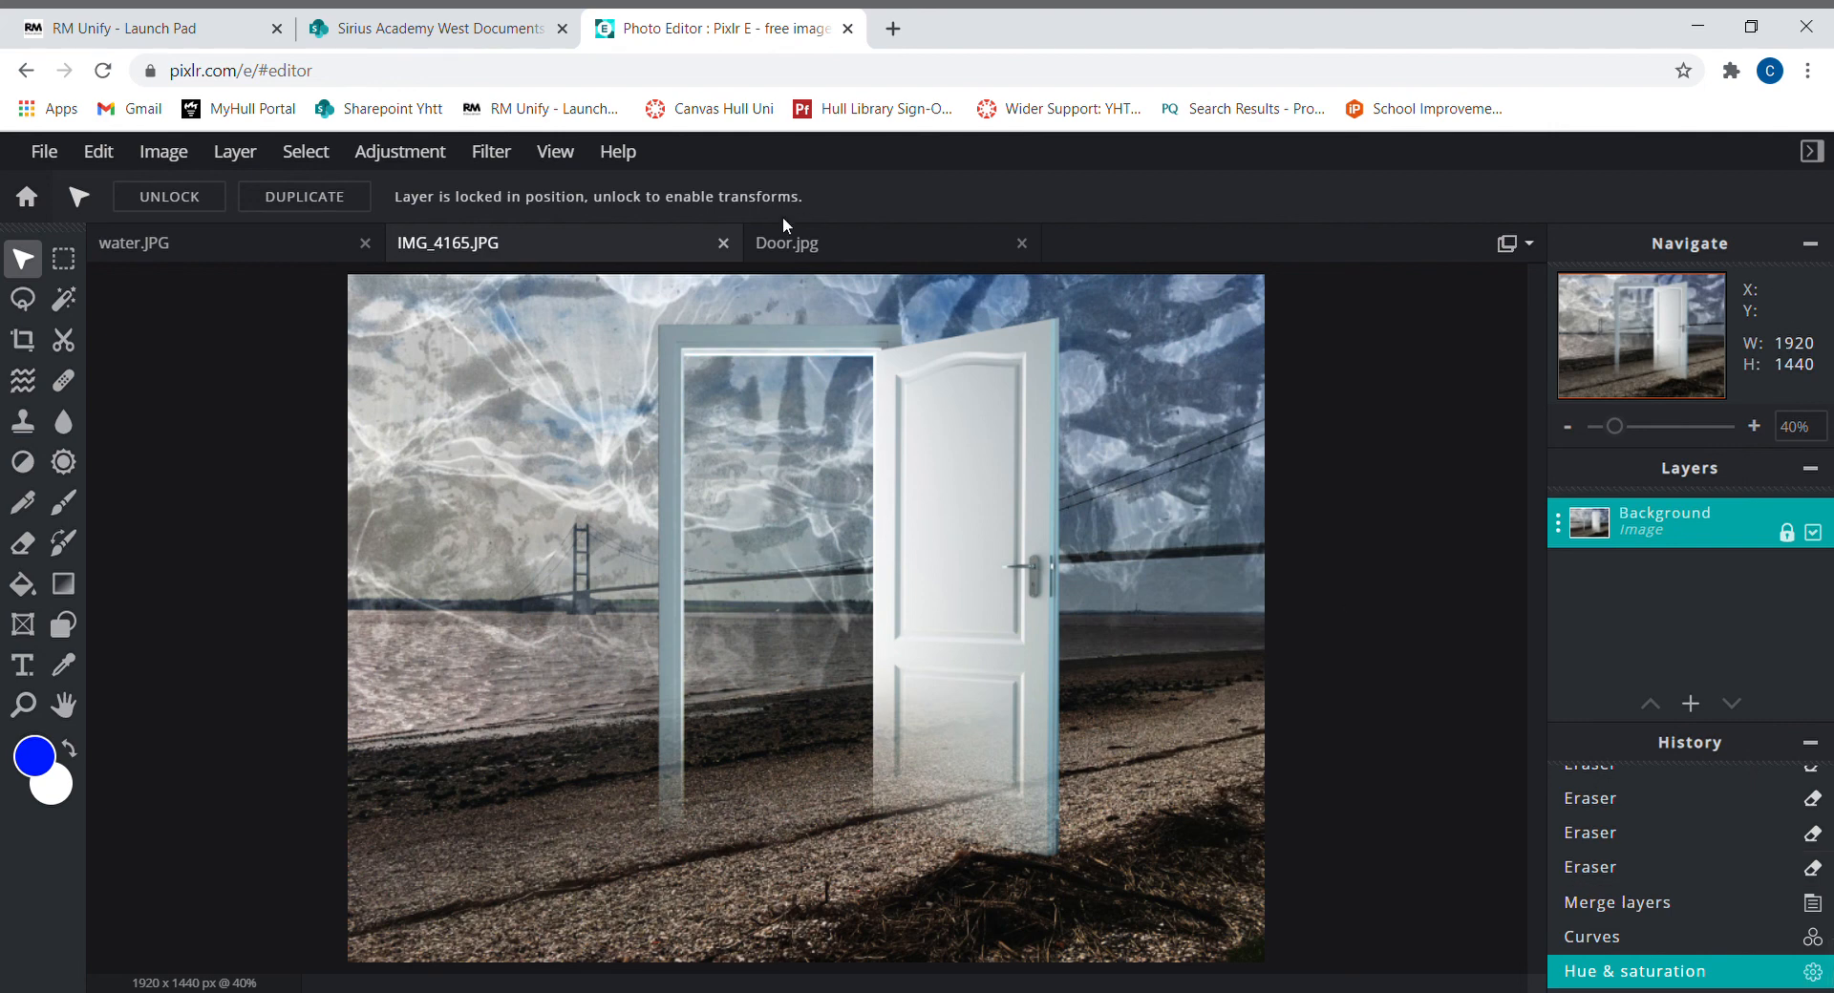